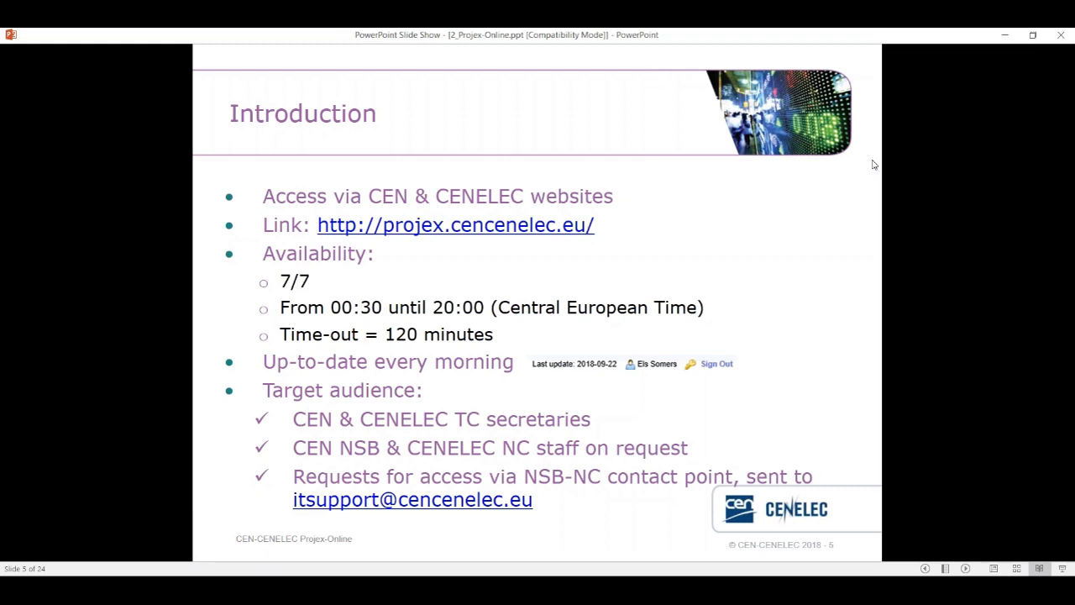
- Advance the slide show past the Homepage slides and switch to the Projex-Online home page in the browser
{"action": "left_click", "coordinate": [874, 165]}
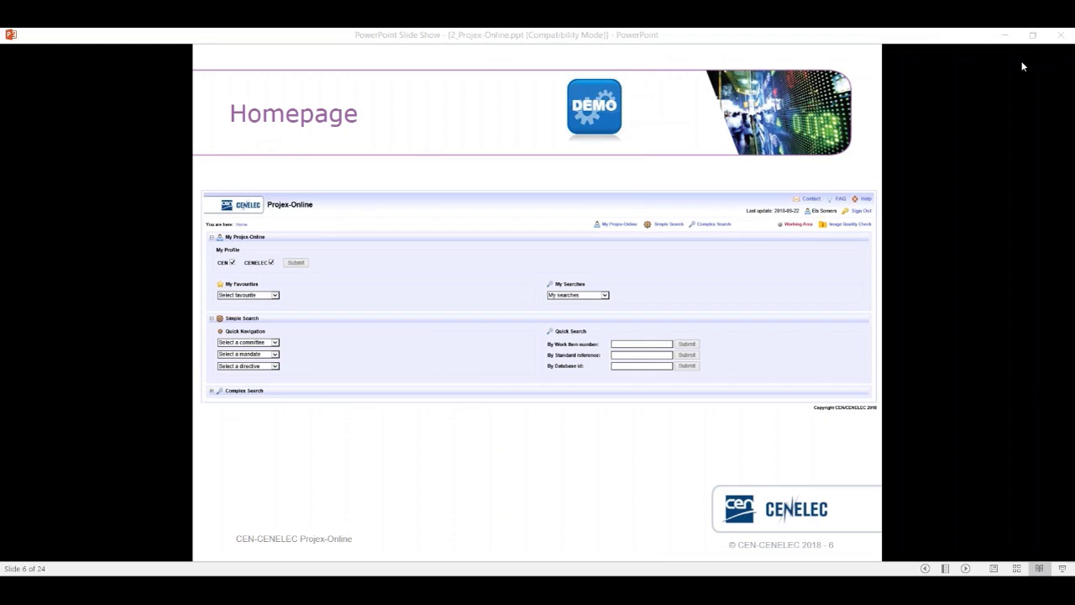
{"action": "left_click", "coordinate": [493, 348]}
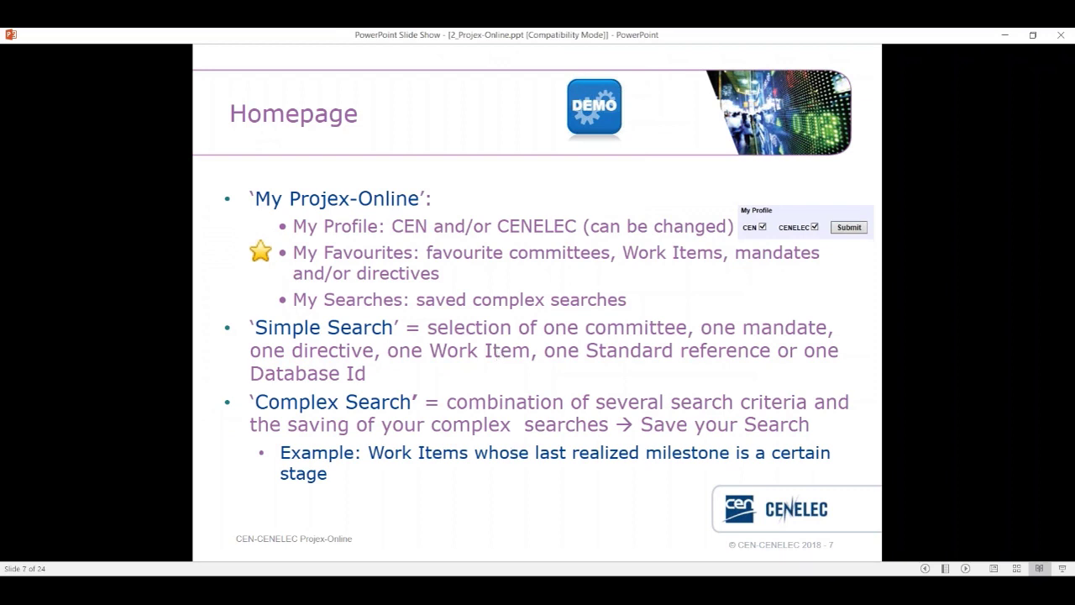
{"action": "left_click", "coordinate": [653, 551]}
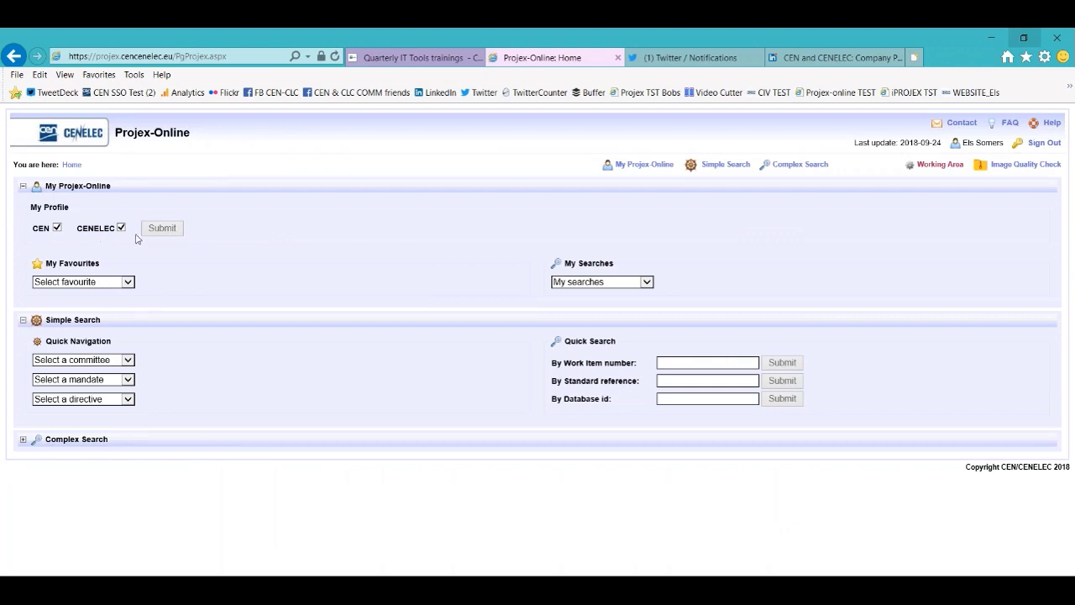
- Try submitting the profile with only CENELEC selected, and restore it to both CEN and CENELEC
{"action": "left_click", "coordinate": [57, 228]}
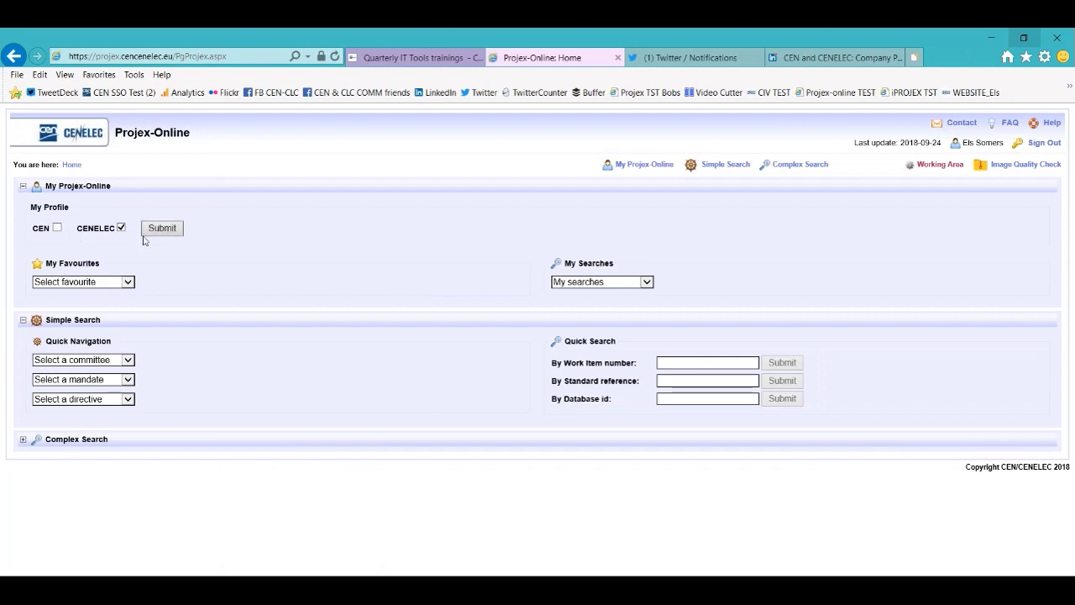
{"action": "left_click", "coordinate": [168, 230]}
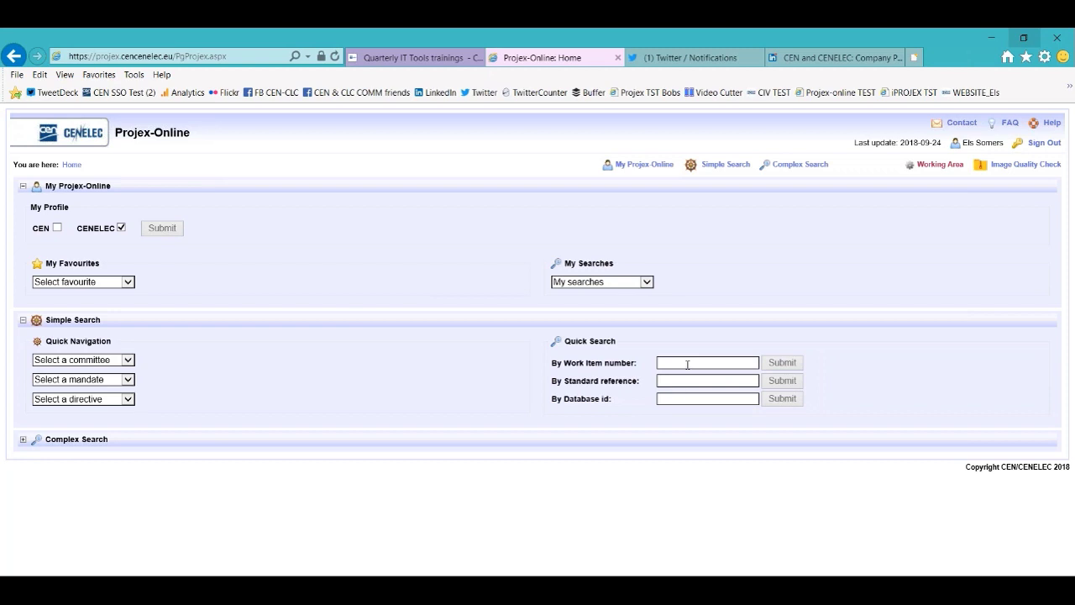
{"action": "left_click", "coordinate": [57, 228]}
{"action": "left_click", "coordinate": [162, 229]}
- Look through the favourites, the saved searches, the committee list and the quick search fields on the home page
{"action": "left_click", "coordinate": [129, 282]}
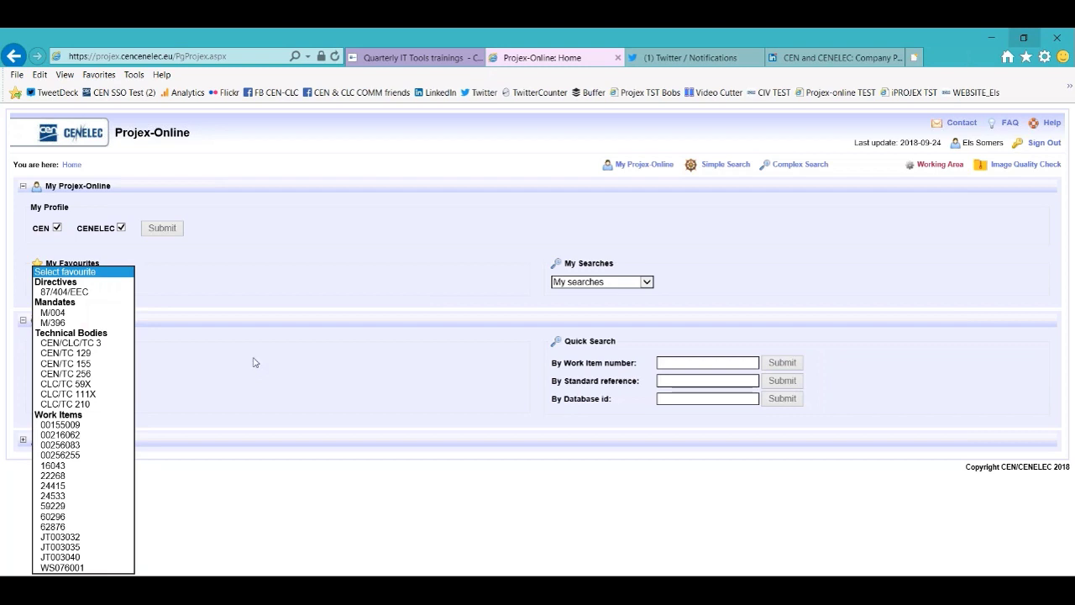
{"action": "left_click", "coordinate": [332, 289]}
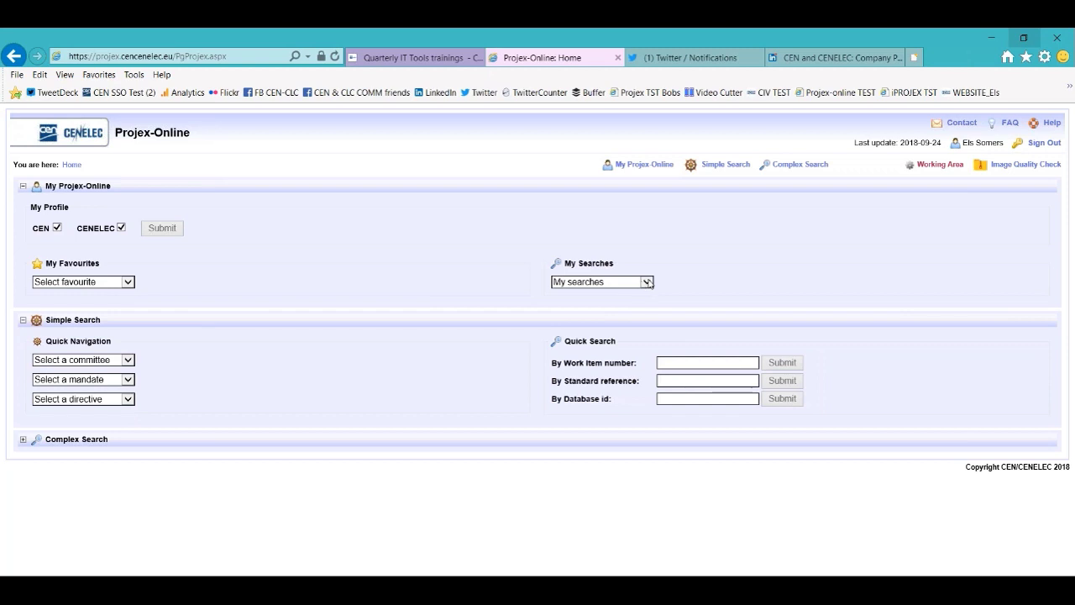
{"action": "left_click", "coordinate": [648, 283]}
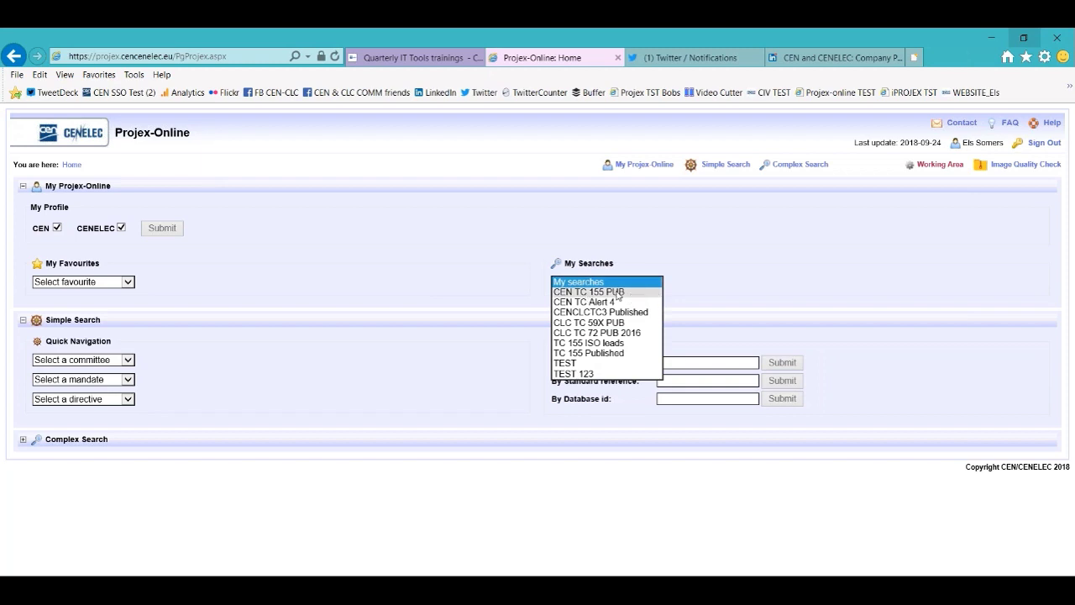
{"action": "left_click", "coordinate": [446, 257]}
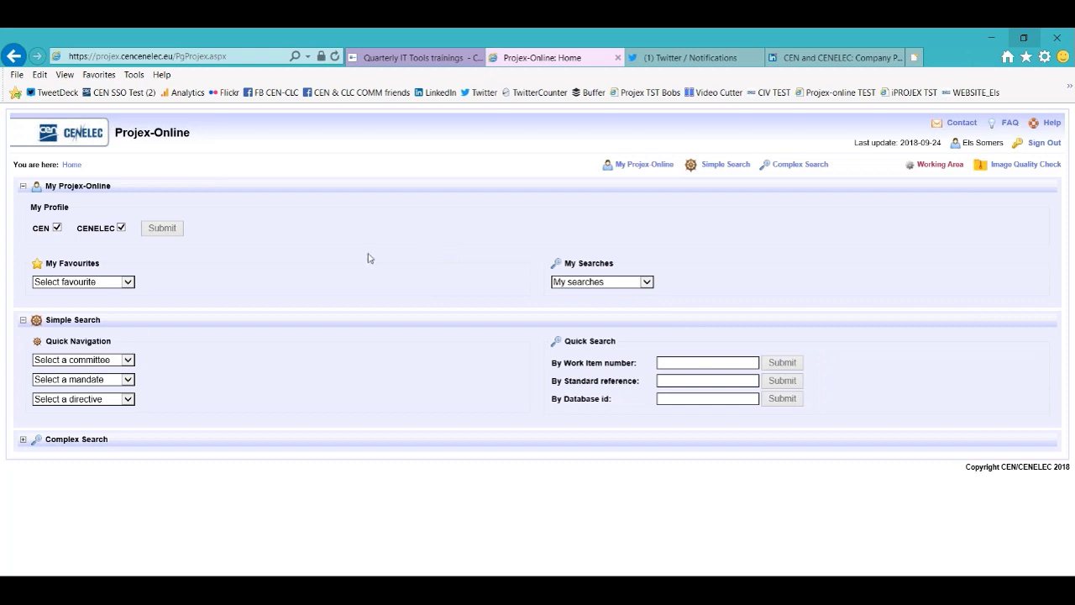
{"action": "left_click", "coordinate": [130, 361]}
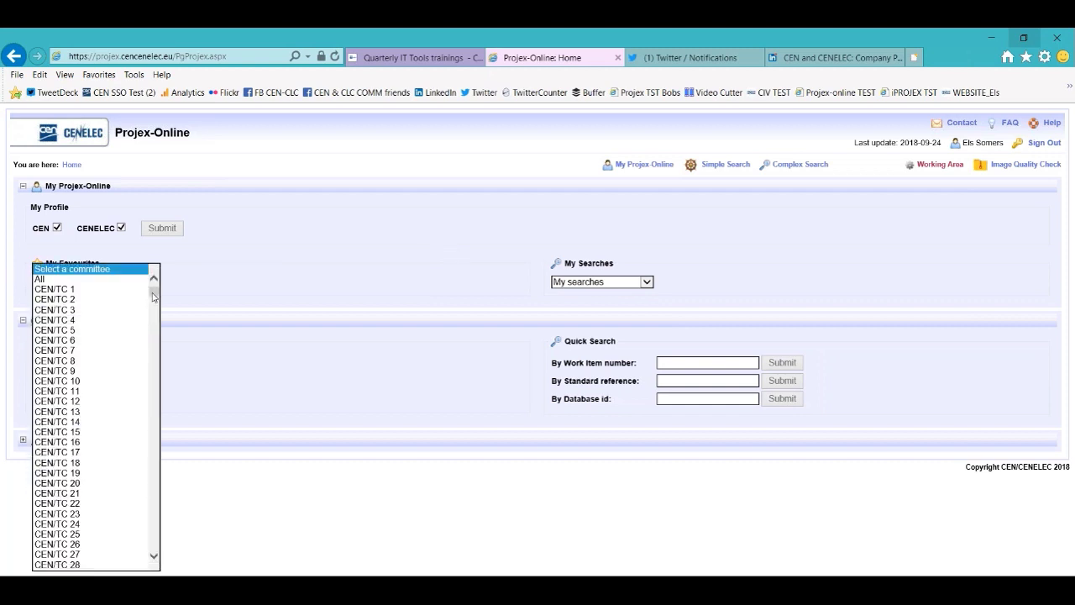
{"action": "left_click_drag", "start_coordinate": [155, 300], "coordinate": [155, 458]}
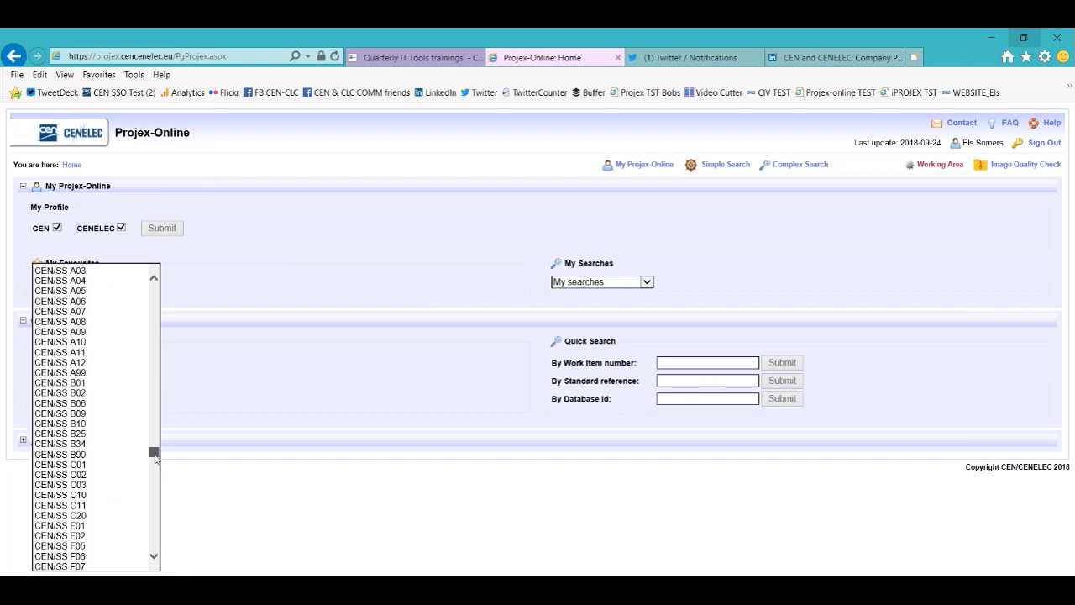
{"action": "left_click", "coordinate": [223, 398]}
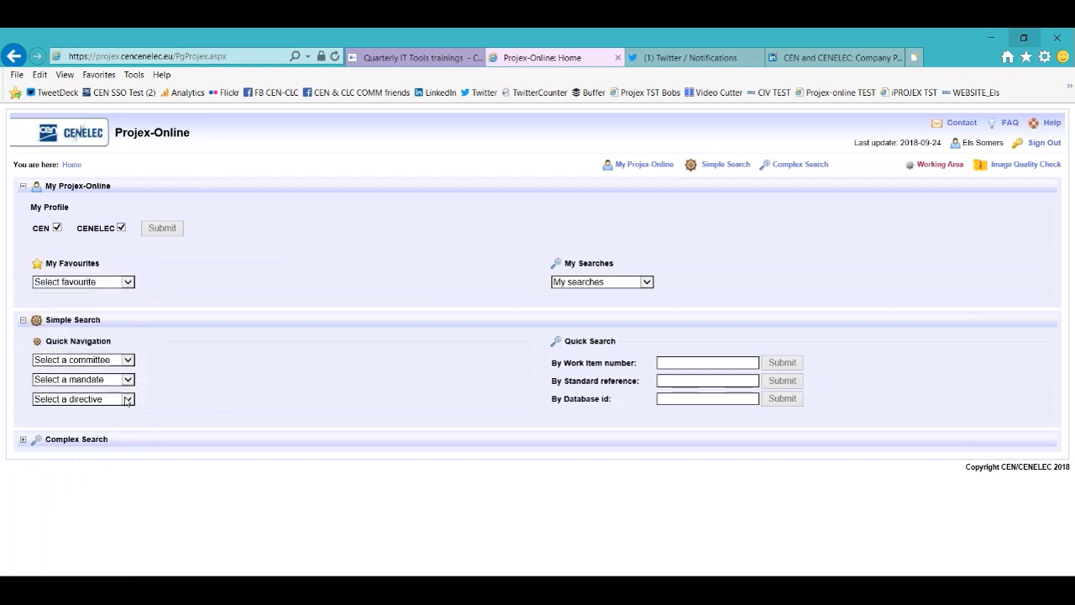
{"action": "left_click", "coordinate": [676, 363]}
- Expand the complex search form and set the technical body to CEN/TC 160
{"action": "left_click", "coordinate": [23, 440]}
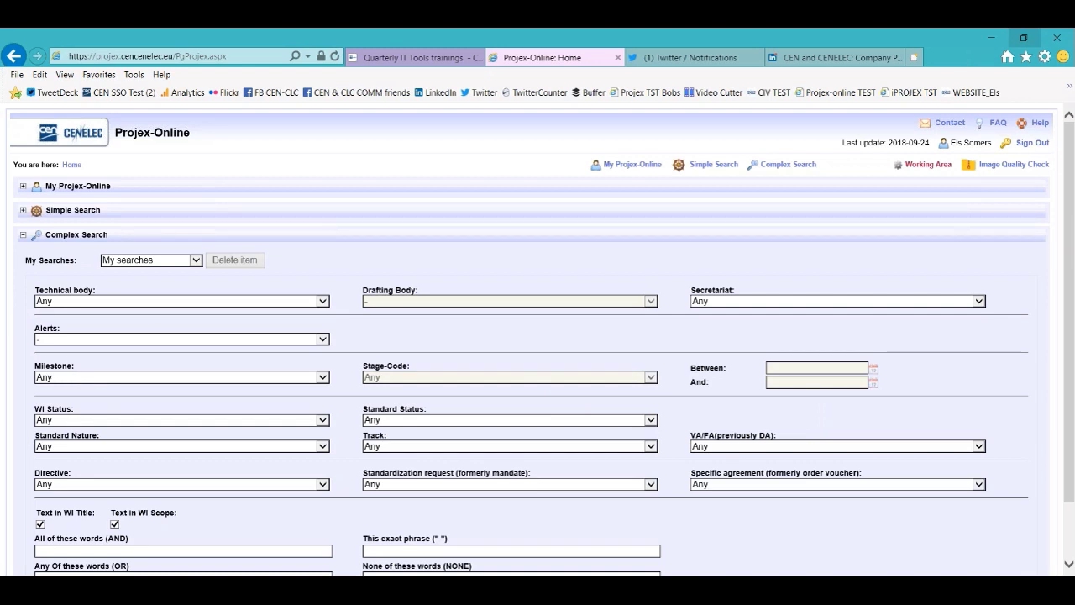
{"action": "left_click", "coordinate": [323, 302]}
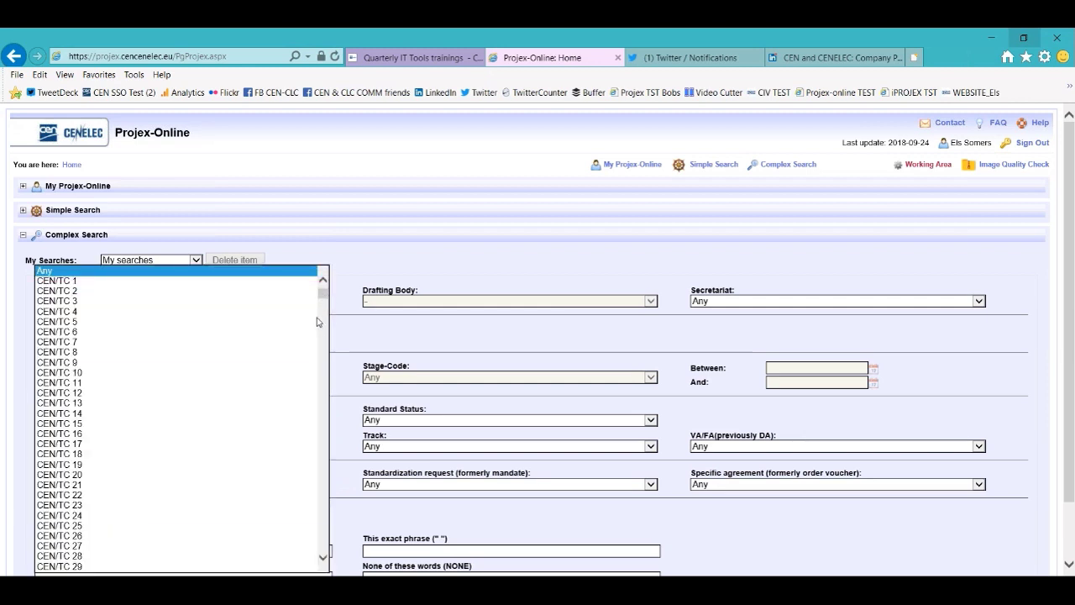
{"action": "left_click", "coordinate": [320, 322]}
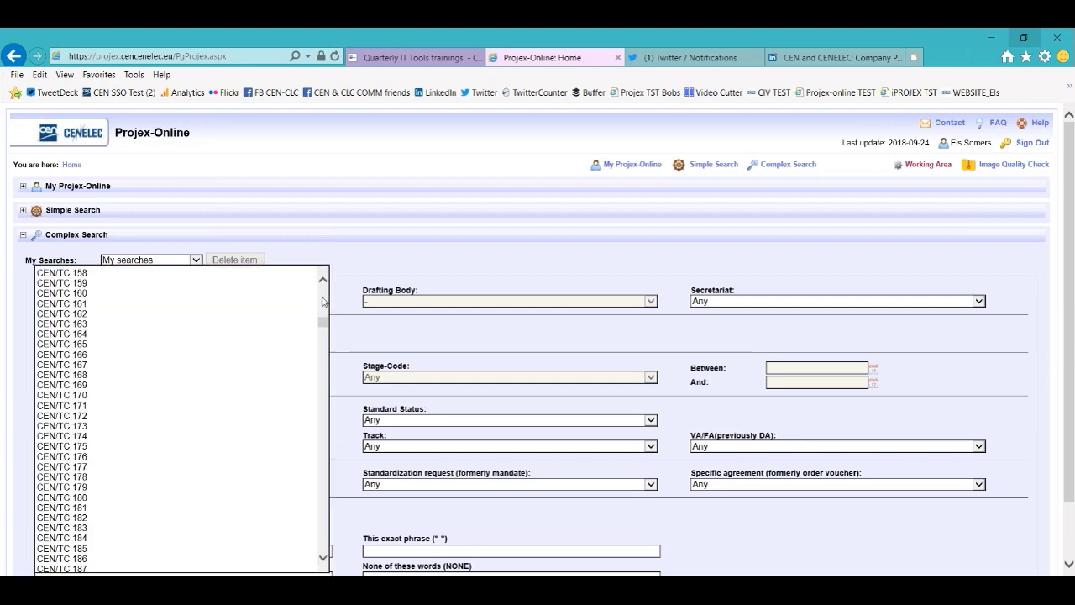
{"action": "left_click", "coordinate": [84, 293]}
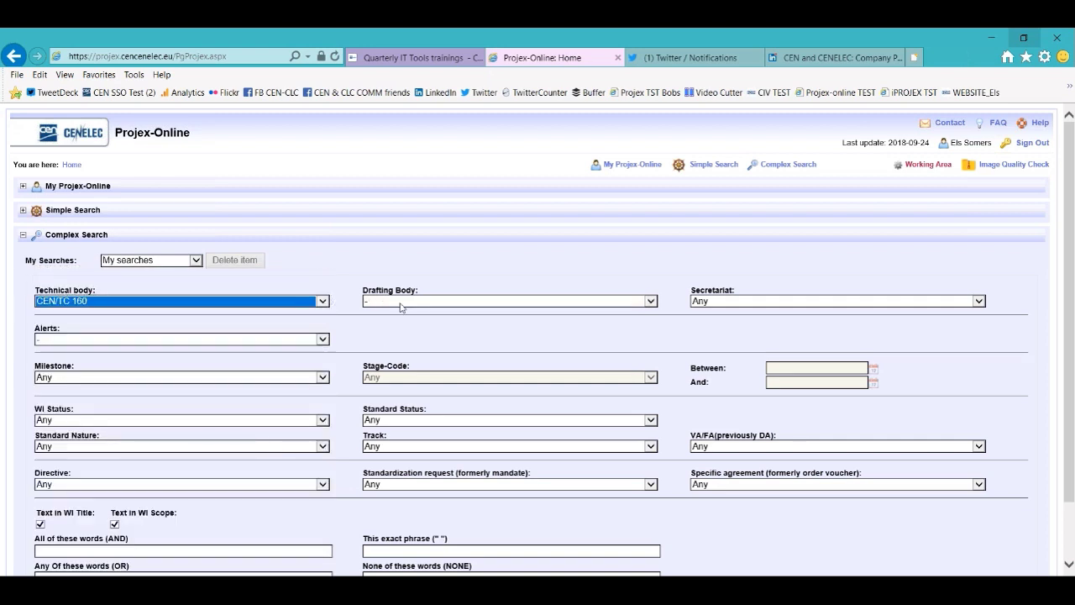
- Try including all alerts in the search criteria, and reset the alerts criterion to blank
{"action": "left_click", "coordinate": [322, 340]}
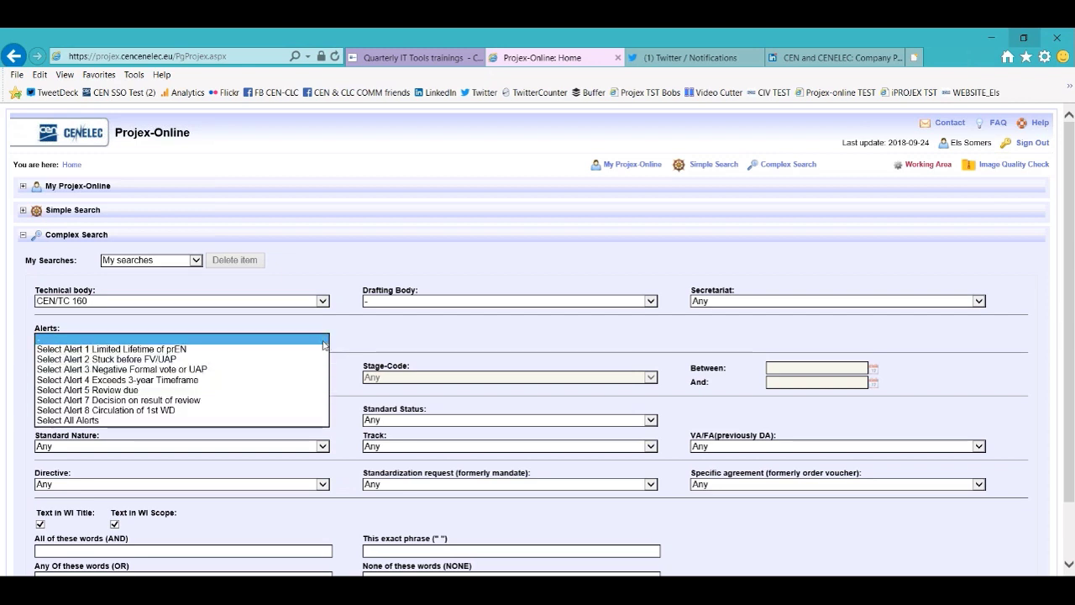
{"action": "left_click", "coordinate": [88, 421]}
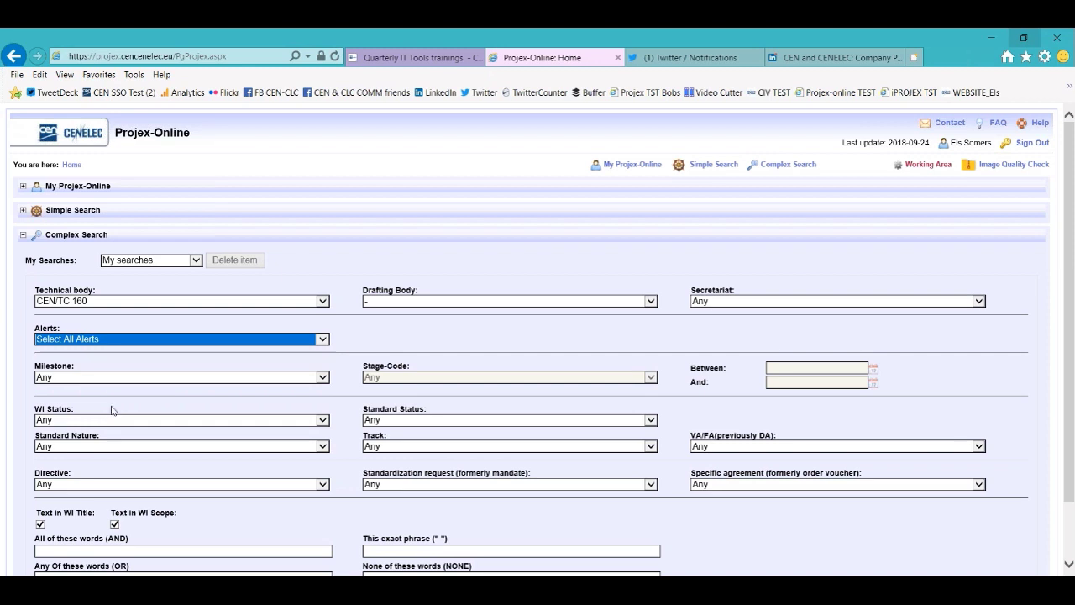
{"action": "left_click", "coordinate": [321, 338]}
{"action": "left_click", "coordinate": [64, 257]}
- Set the standard status to Published, submit the complex search and view its results
{"action": "left_click", "coordinate": [404, 422]}
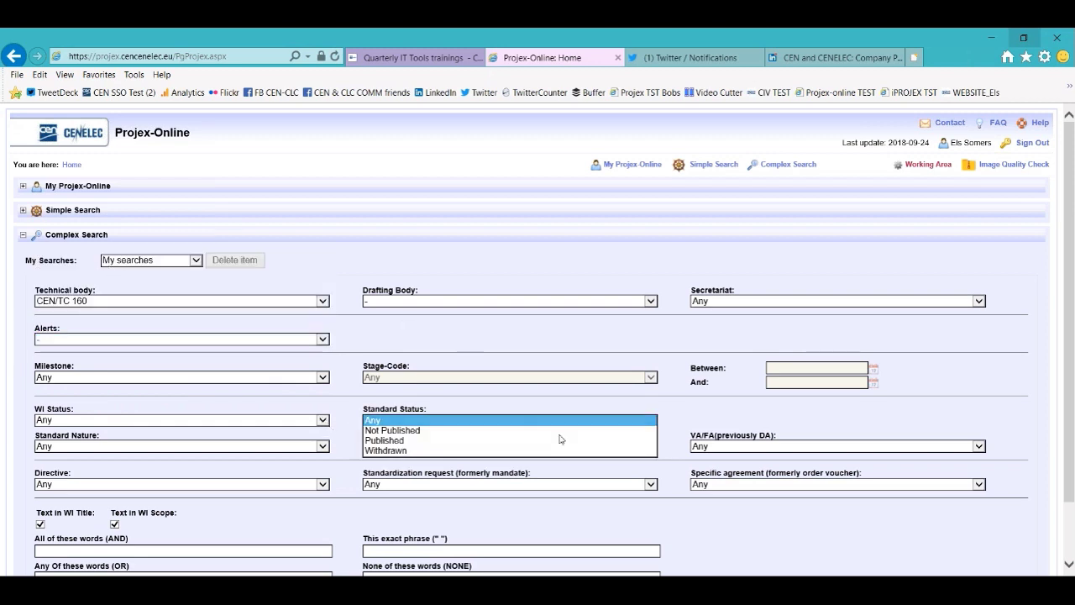
{"action": "left_click", "coordinate": [403, 437]}
{"action": "left_click", "coordinate": [380, 346]}
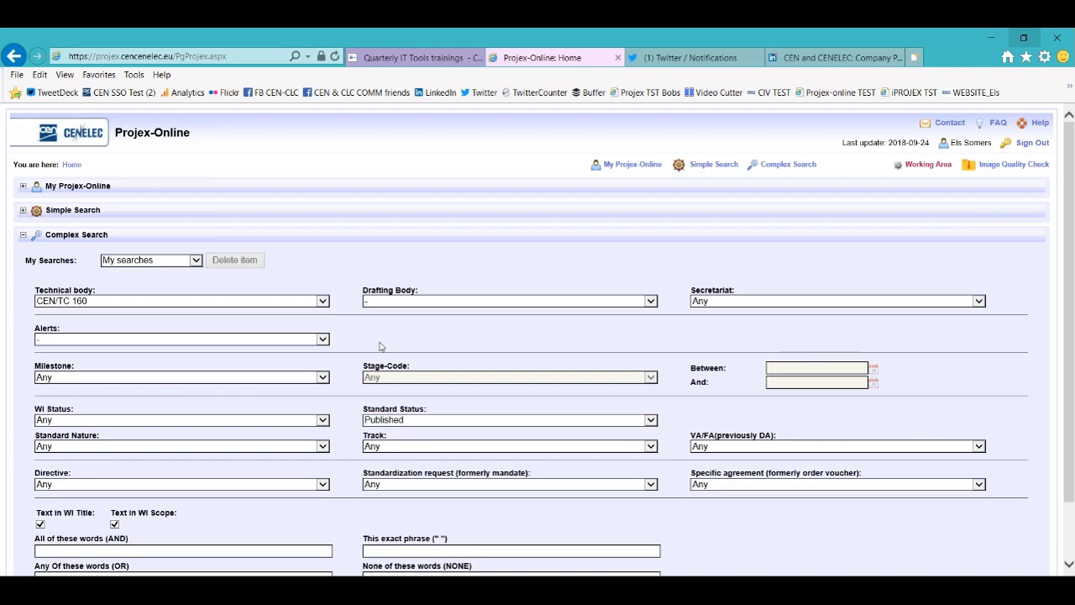
{"action": "scroll", "coordinate": [711, 376], "scroll_direction": "down", "scroll_amount": 2}
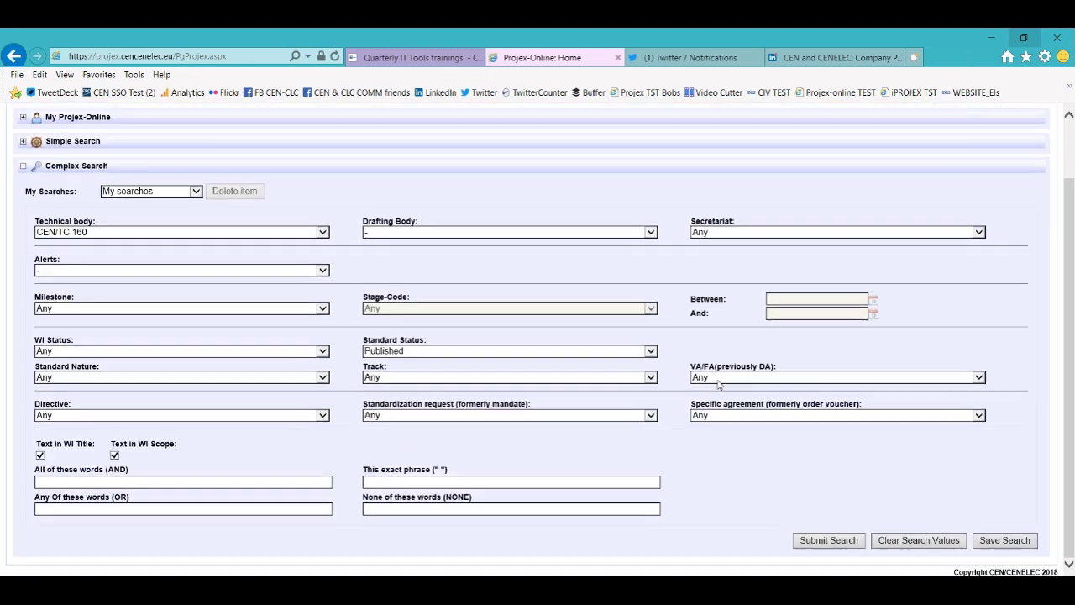
{"action": "left_click", "coordinate": [829, 540]}
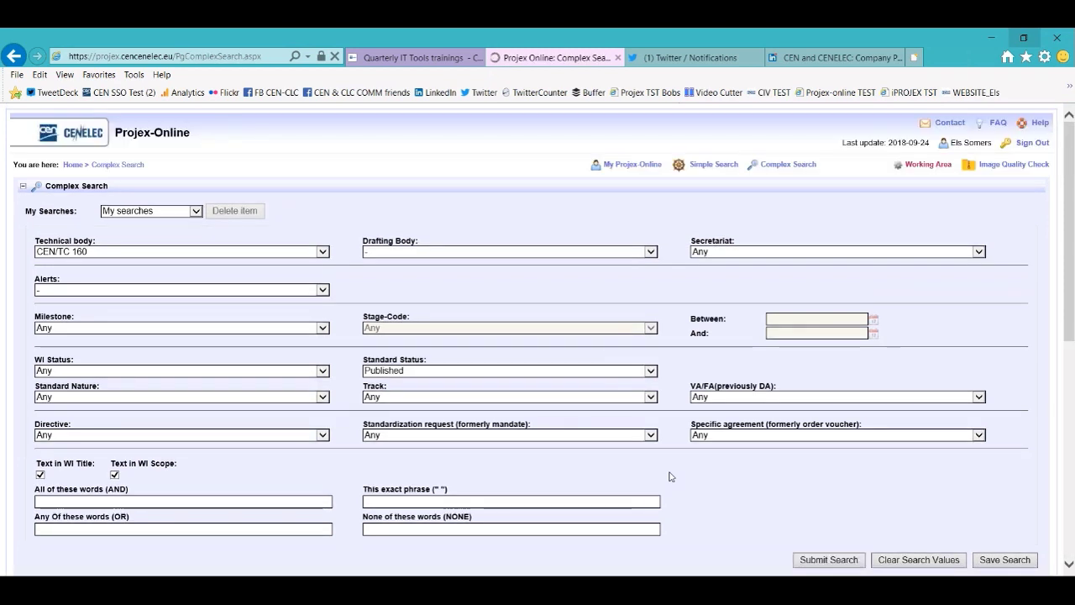
{"action": "scroll", "coordinate": [640, 379], "scroll_direction": "down", "scroll_amount": 4}
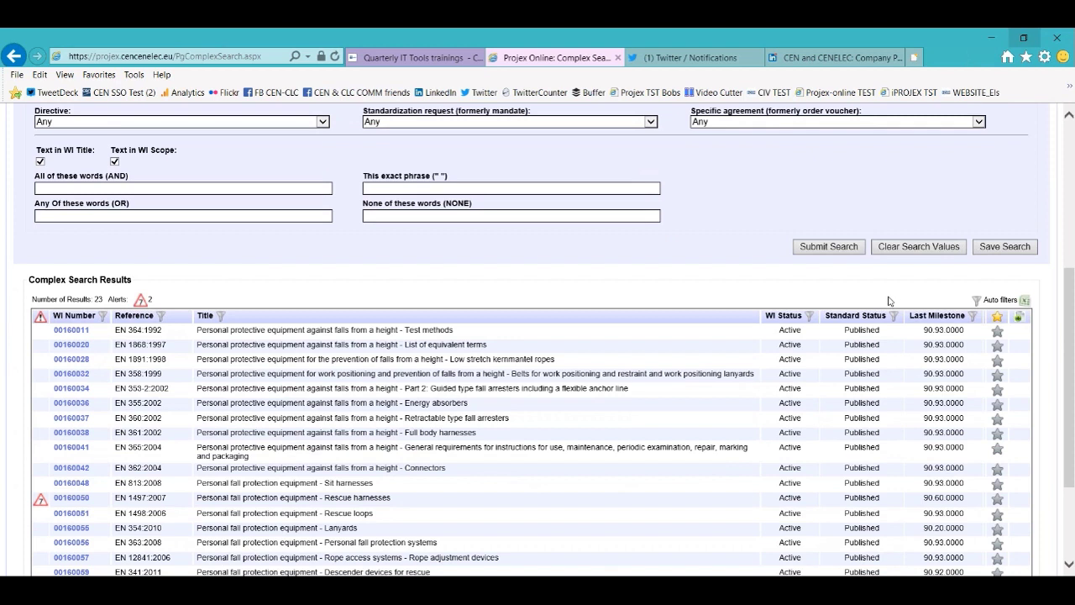
- Save the complex search under the name "TEST for DEMO"
{"action": "scroll", "coordinate": [973, 317], "scroll_direction": "up", "scroll_amount": 1}
{"action": "scroll", "coordinate": [968, 317], "scroll_direction": "up", "scroll_amount": 1}
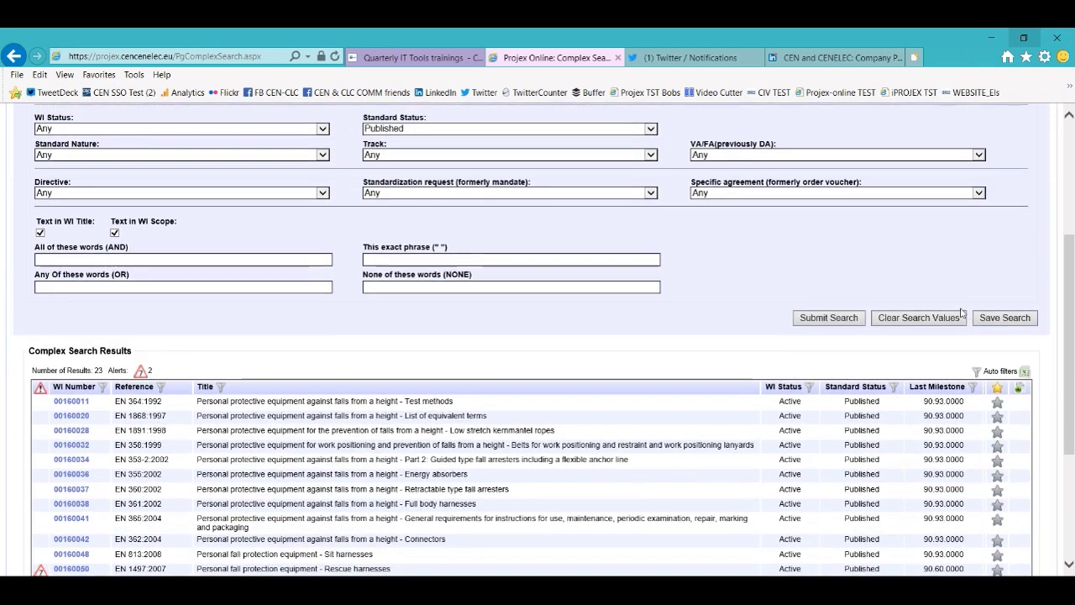
{"action": "left_click", "coordinate": [1003, 319]}
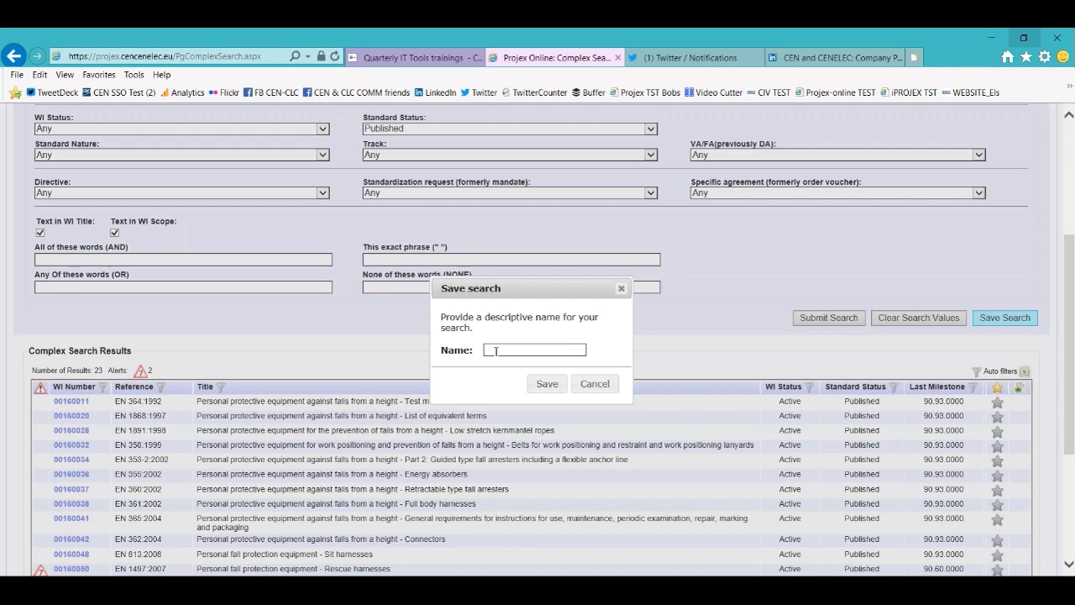
{"action": "type", "text": "TEST for DEMO"}
{"action": "left_click", "coordinate": [544, 384]}
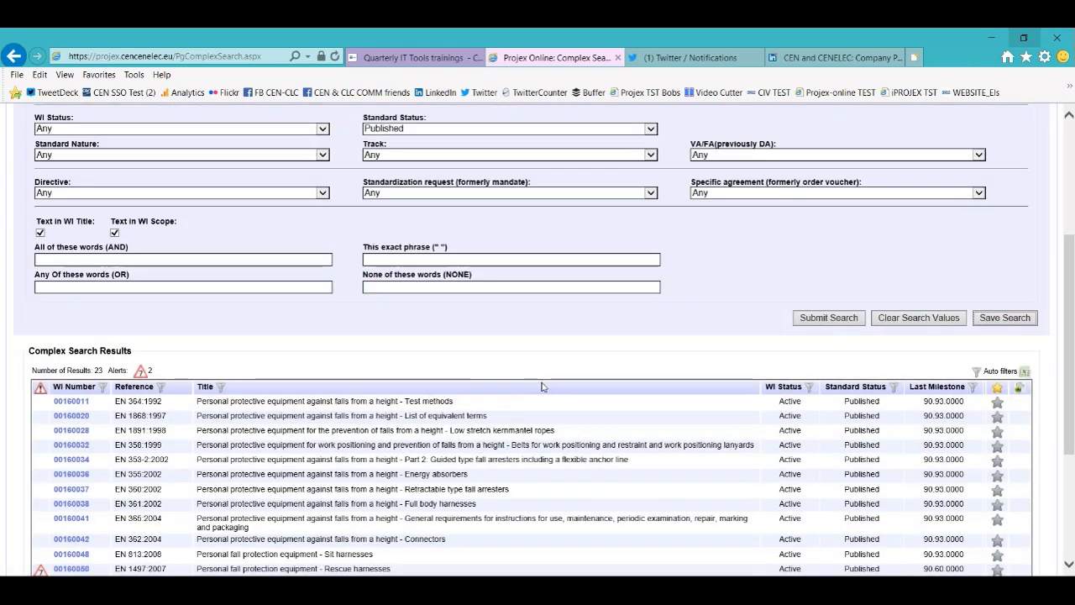
- Check the saved searches on the complex search page for "TEST for DEMO", keeping it selected
{"action": "scroll", "coordinate": [544, 369], "scroll_direction": "up", "scroll_amount": 3}
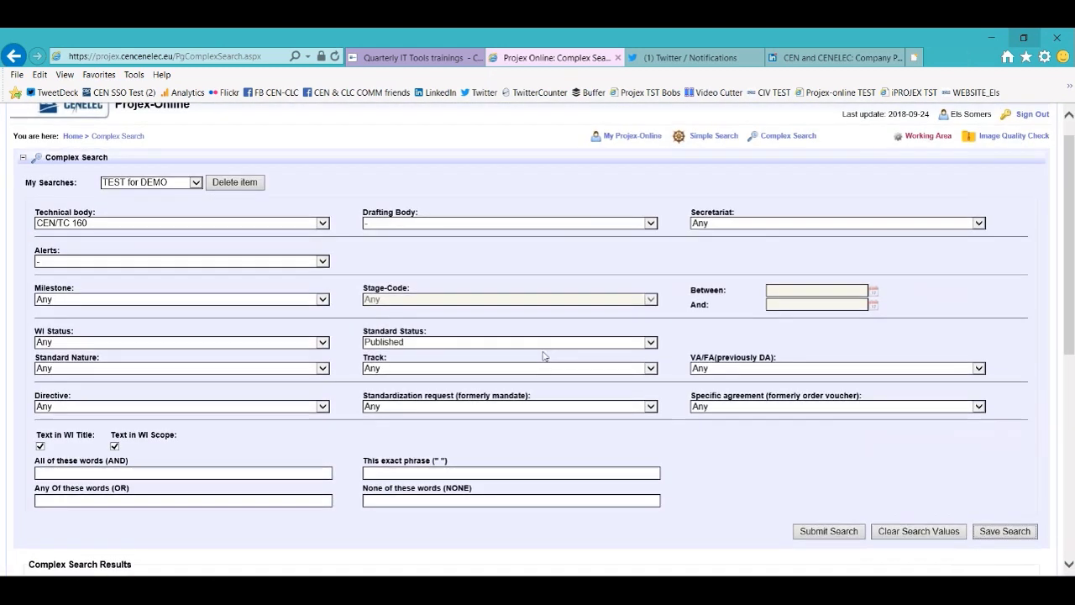
{"action": "scroll", "coordinate": [38, 155], "scroll_direction": "up", "scroll_amount": 1}
{"action": "left_click", "coordinate": [195, 211]}
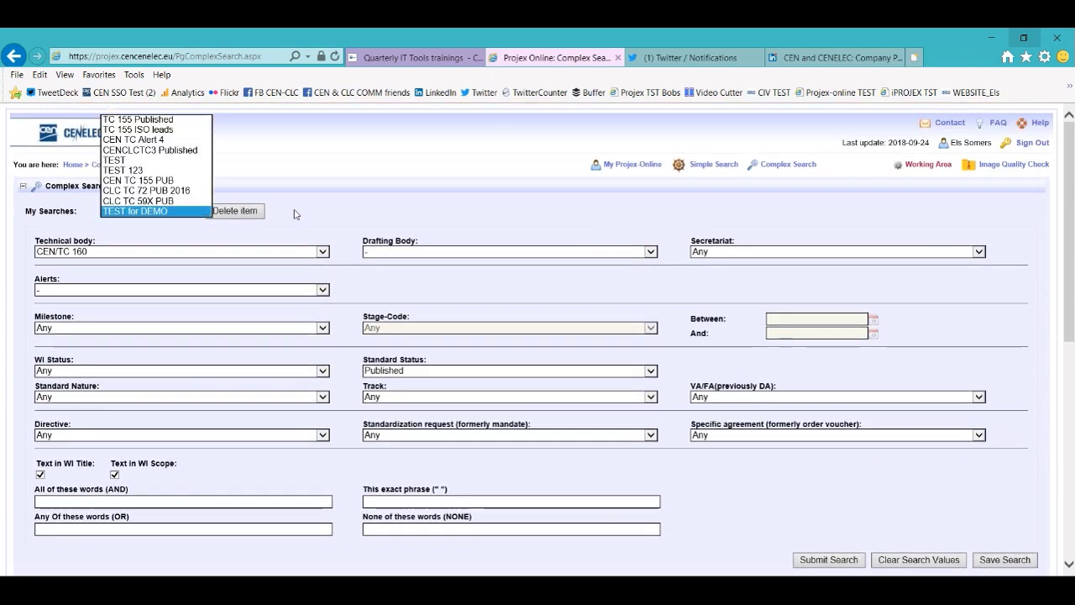
{"action": "left_click", "coordinate": [204, 215]}
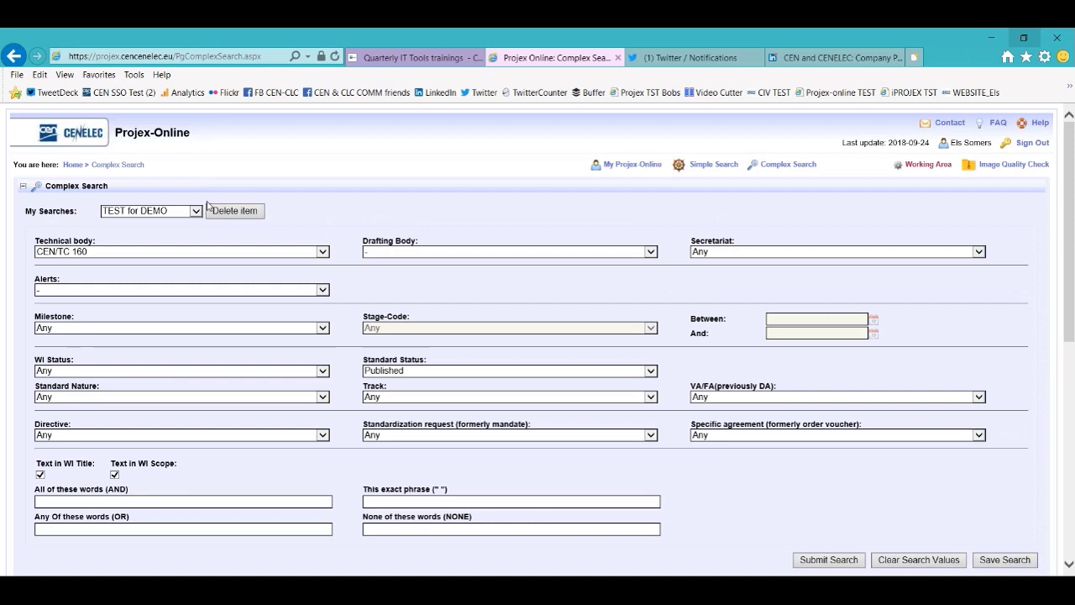
- Return to the home page and check its list of saved searches for "TEST for DEMO"
{"action": "left_click", "coordinate": [70, 166]}
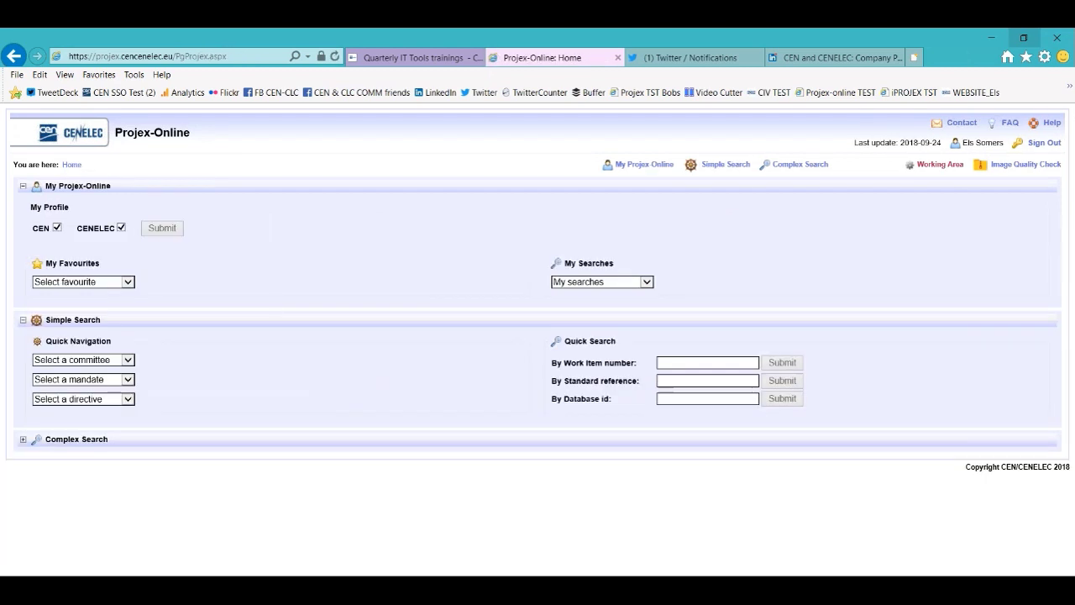
{"action": "left_click", "coordinate": [645, 284]}
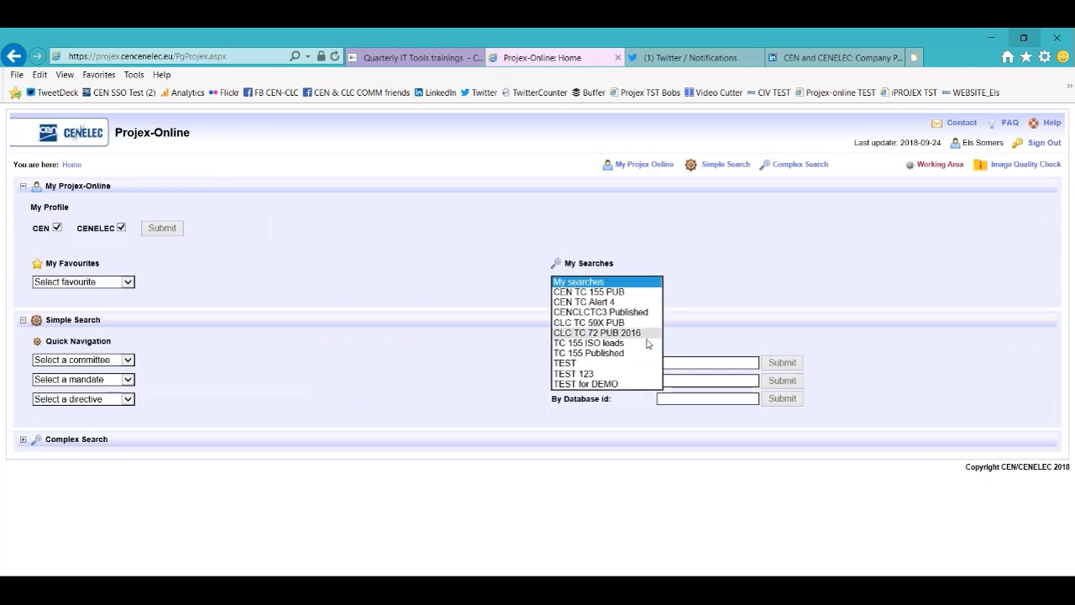
{"action": "left_click", "coordinate": [335, 298]}
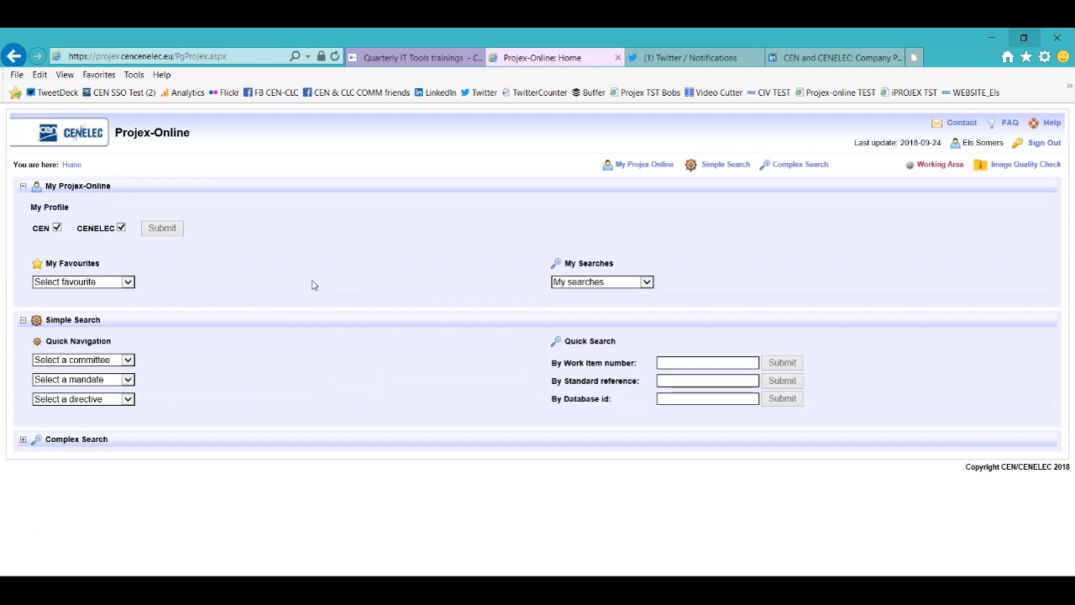
- Open the favourite technical body CLC/TC 59X and filter its work programme to WI Status Active
{"action": "left_click", "coordinate": [128, 283]}
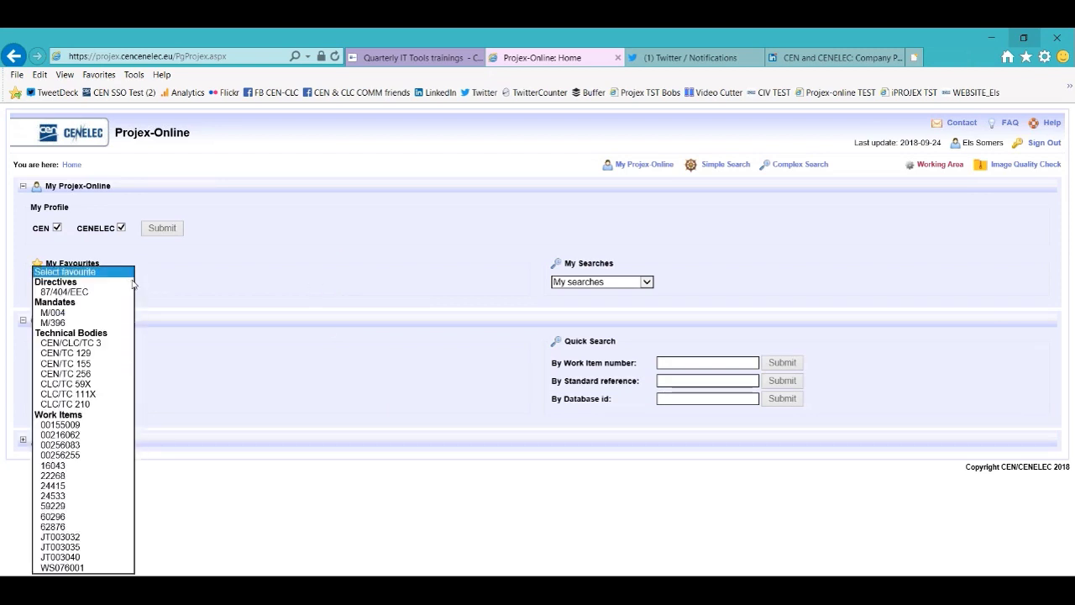
{"action": "left_click", "coordinate": [94, 384]}
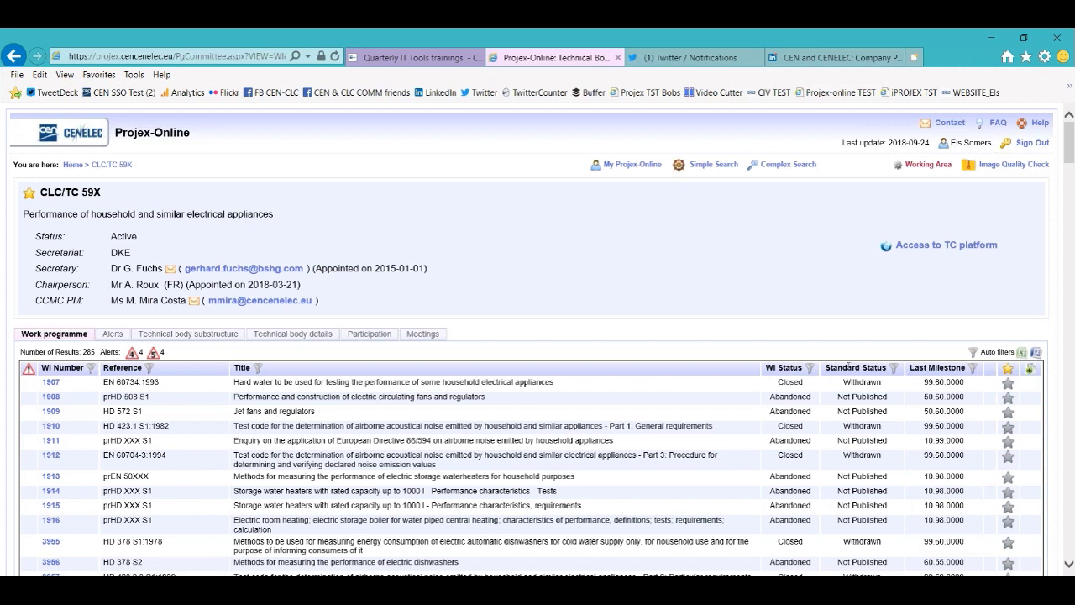
{"action": "left_click", "coordinate": [810, 372]}
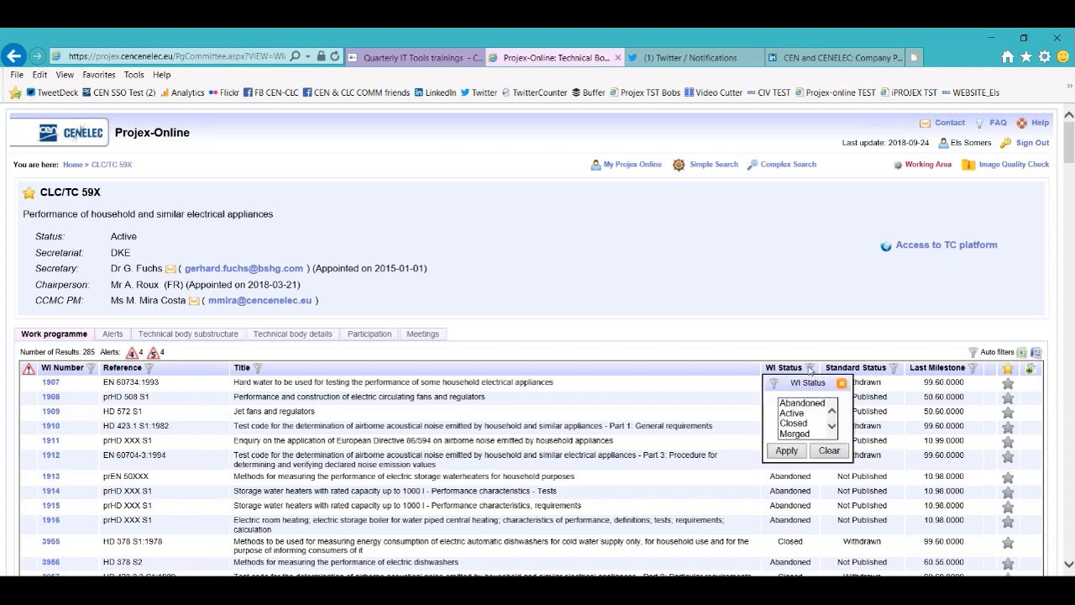
{"action": "left_click", "coordinate": [832, 427]}
{"action": "left_click", "coordinate": [833, 429]}
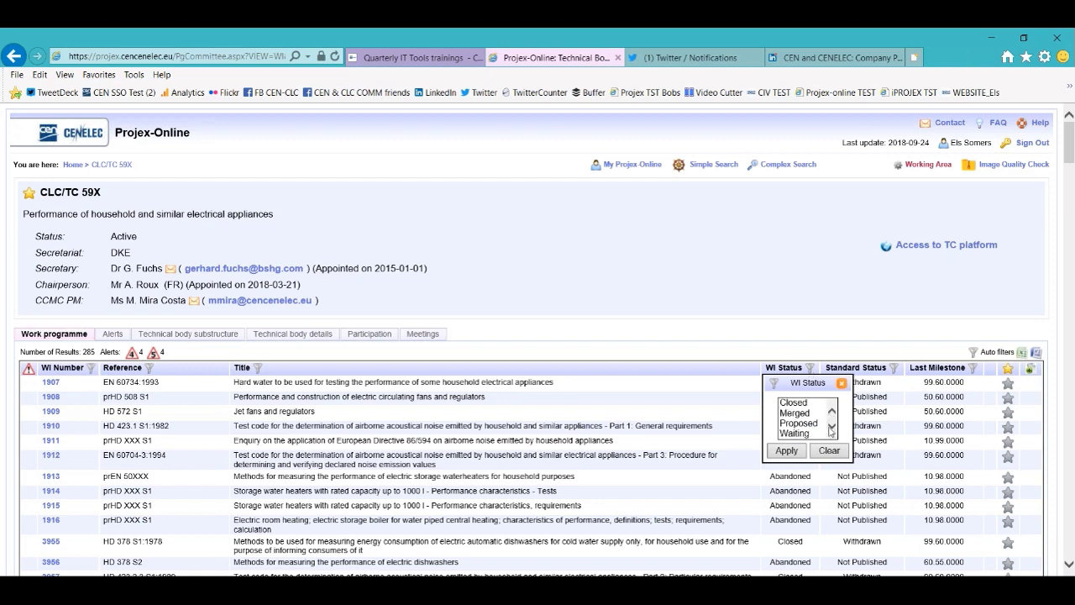
{"action": "left_click", "coordinate": [831, 410]}
{"action": "left_click", "coordinate": [831, 411]}
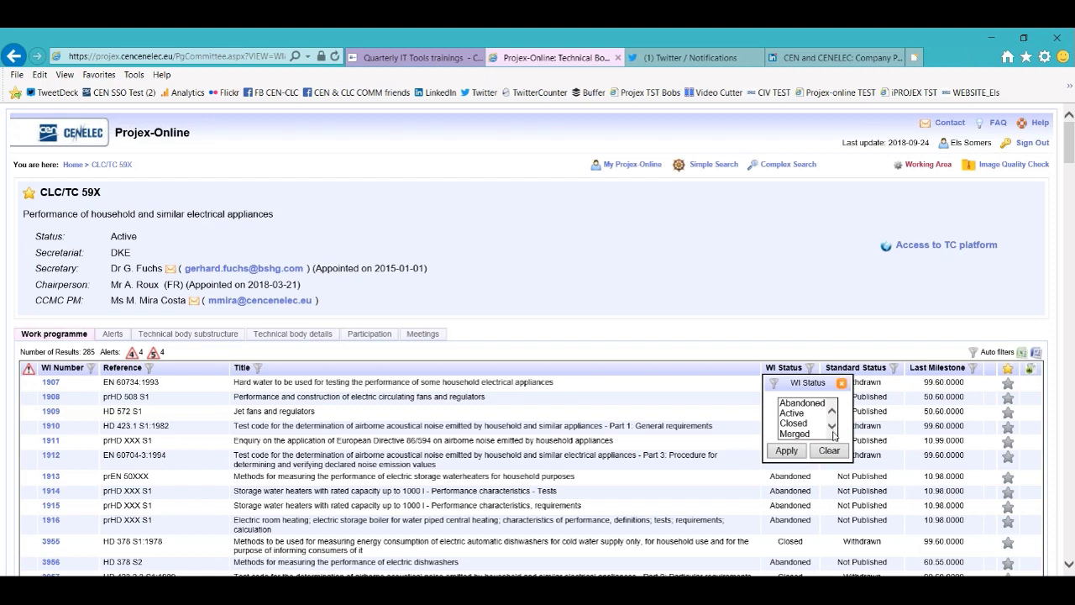
{"action": "left_click", "coordinate": [791, 413]}
{"action": "left_click", "coordinate": [786, 450]}
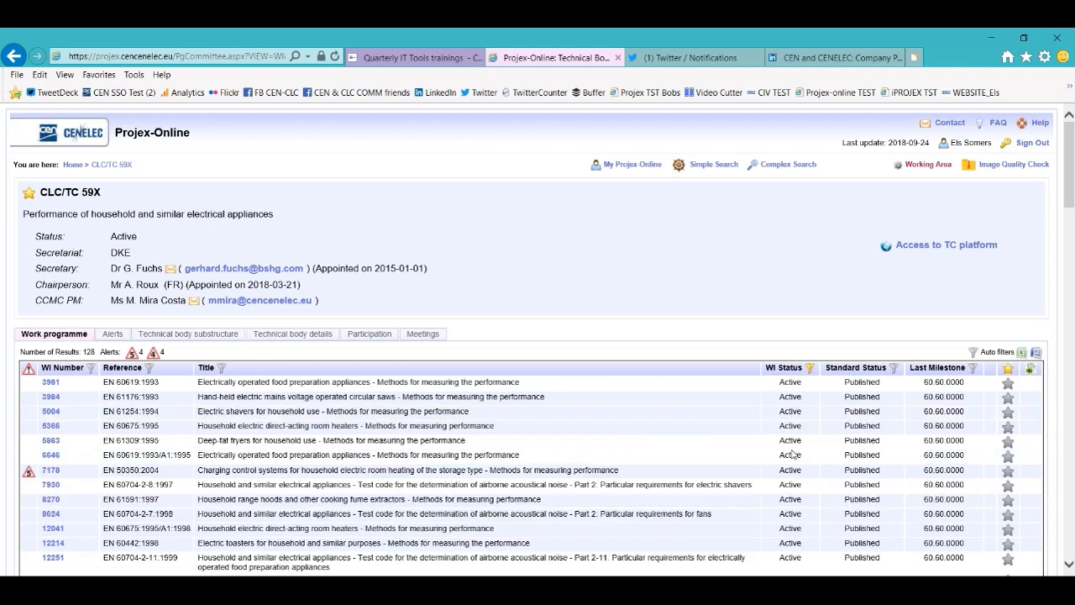
- Filter the CLC/TC 59X work programme to Standard Status Published as well
{"action": "left_click", "coordinate": [893, 369]}
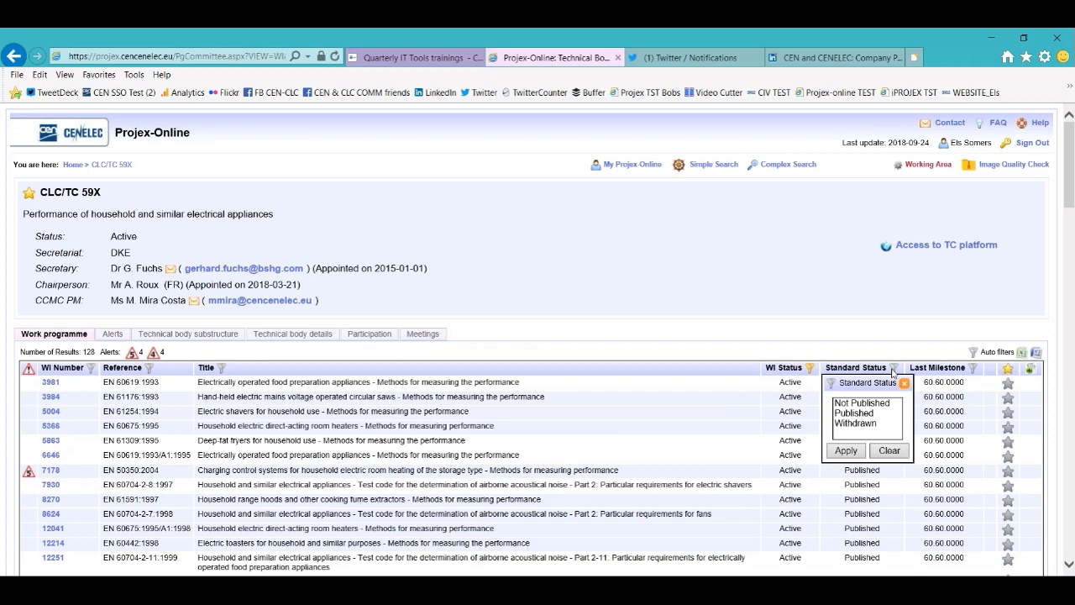
{"action": "left_click", "coordinate": [865, 414]}
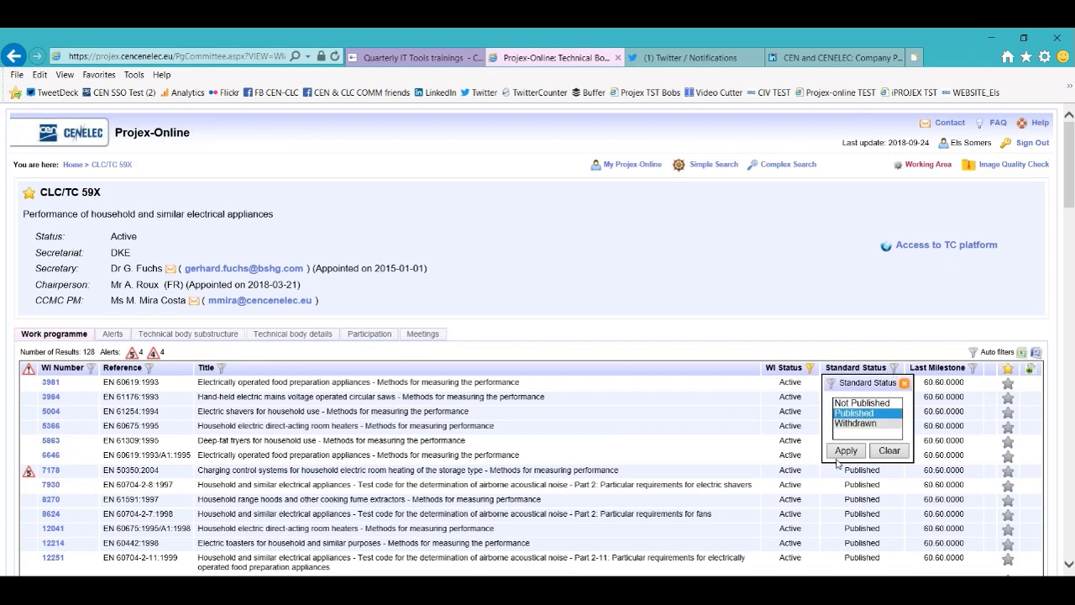
{"action": "left_click", "coordinate": [847, 452]}
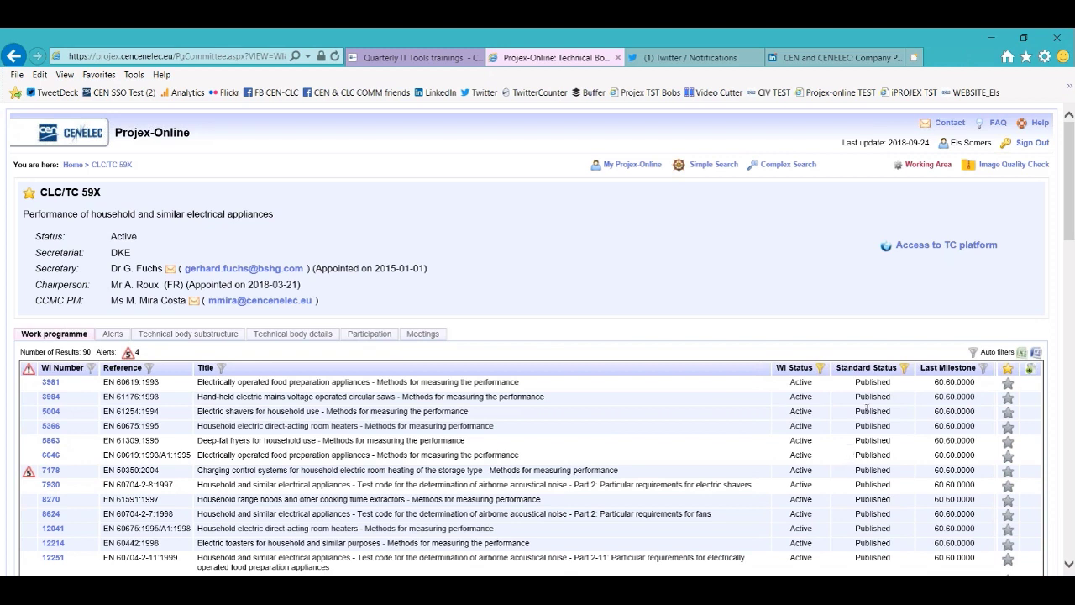
- Clear the WI Status and Standard Status filters from the work programme
{"action": "mouse_move", "coordinate": [971, 455]}
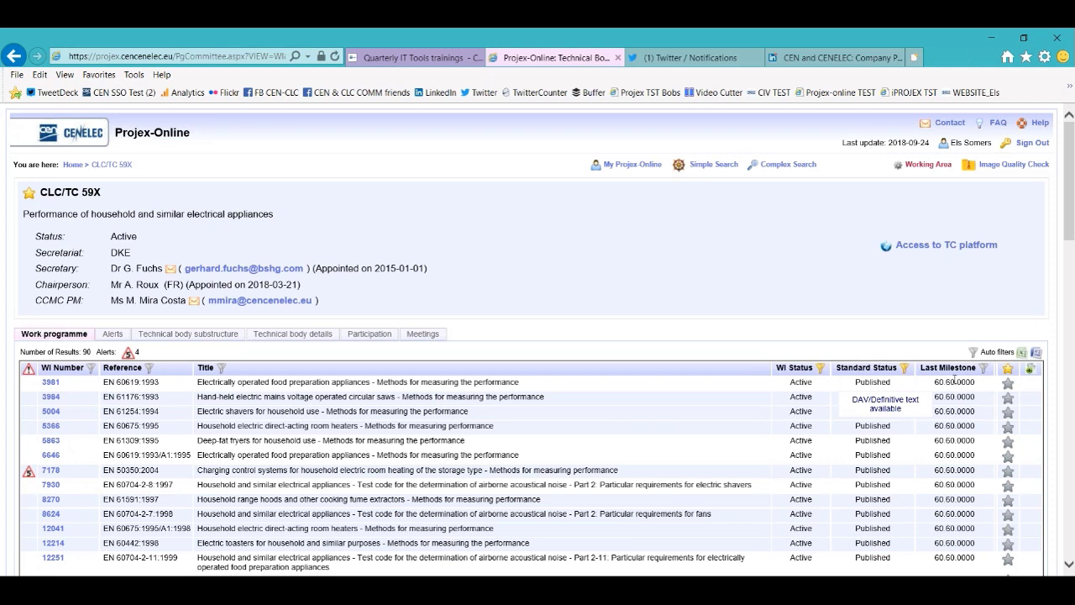
{"action": "right_click", "coordinate": [904, 370]}
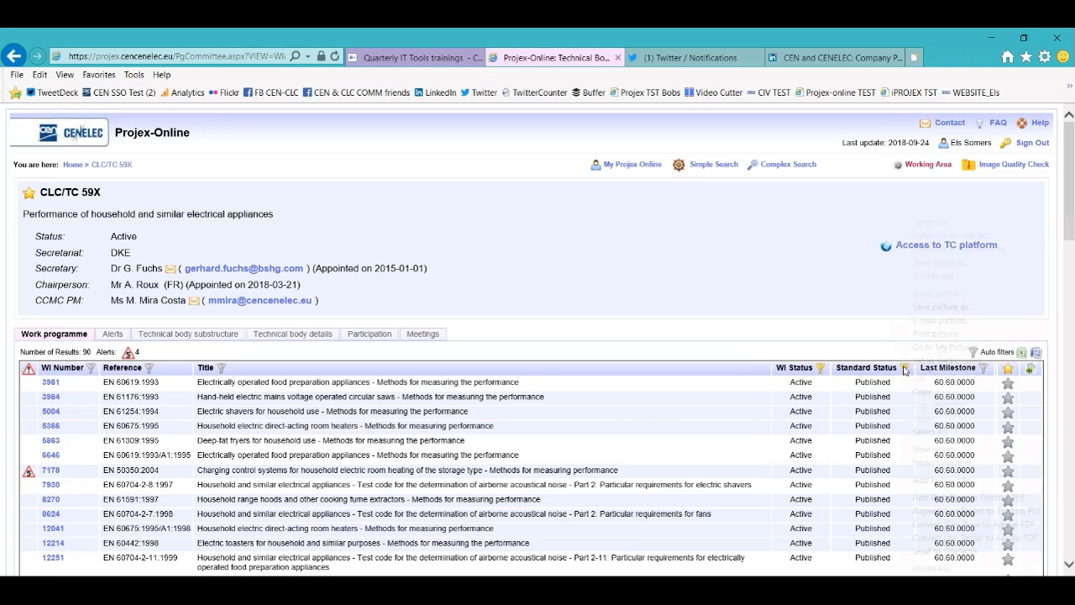
{"action": "left_click", "coordinate": [820, 370]}
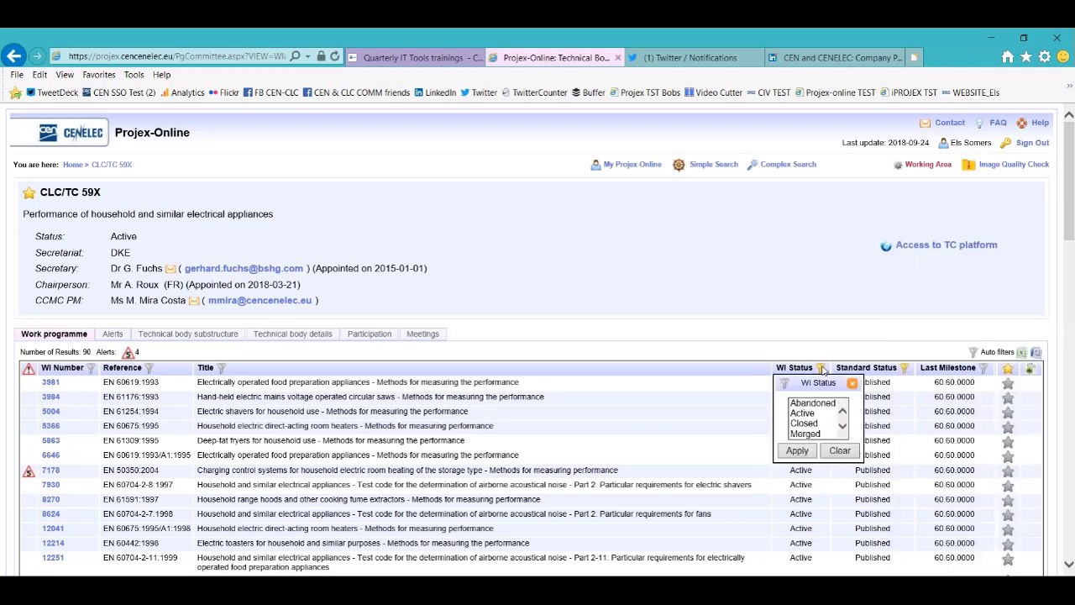
{"action": "left_click", "coordinate": [837, 451]}
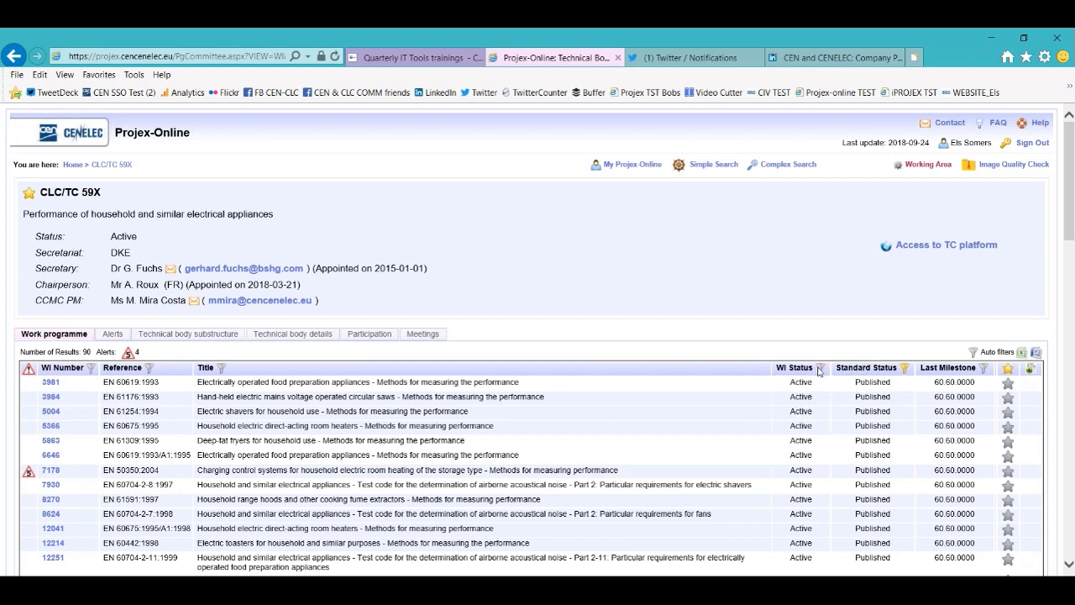
{"action": "left_click", "coordinate": [904, 369]}
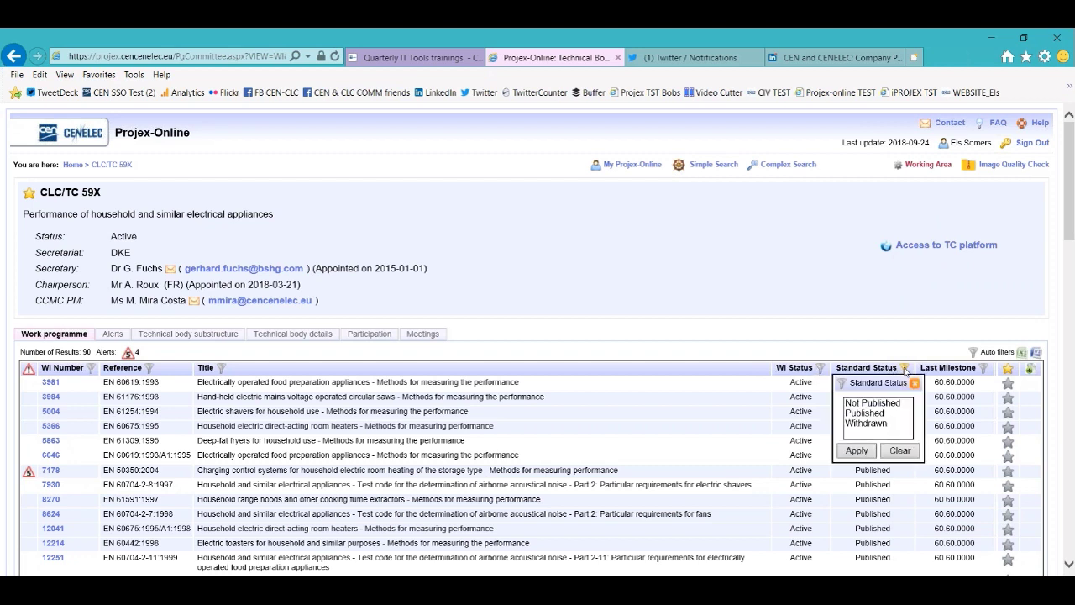
{"action": "left_click", "coordinate": [904, 452]}
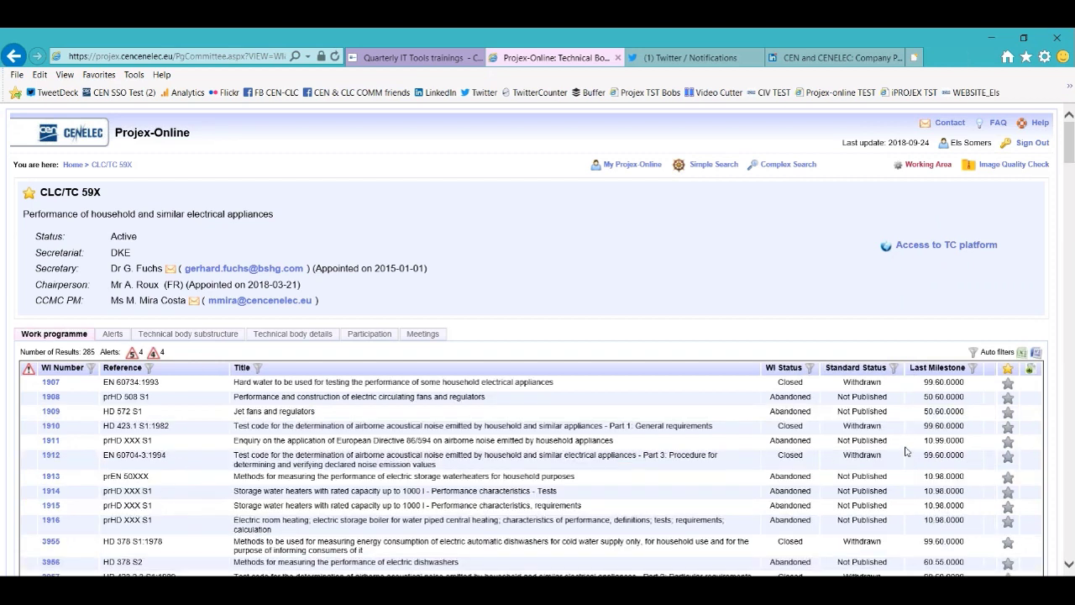
- Apply the Published auto filter to the work programme, then clear it again
{"action": "left_click", "coordinate": [973, 353]}
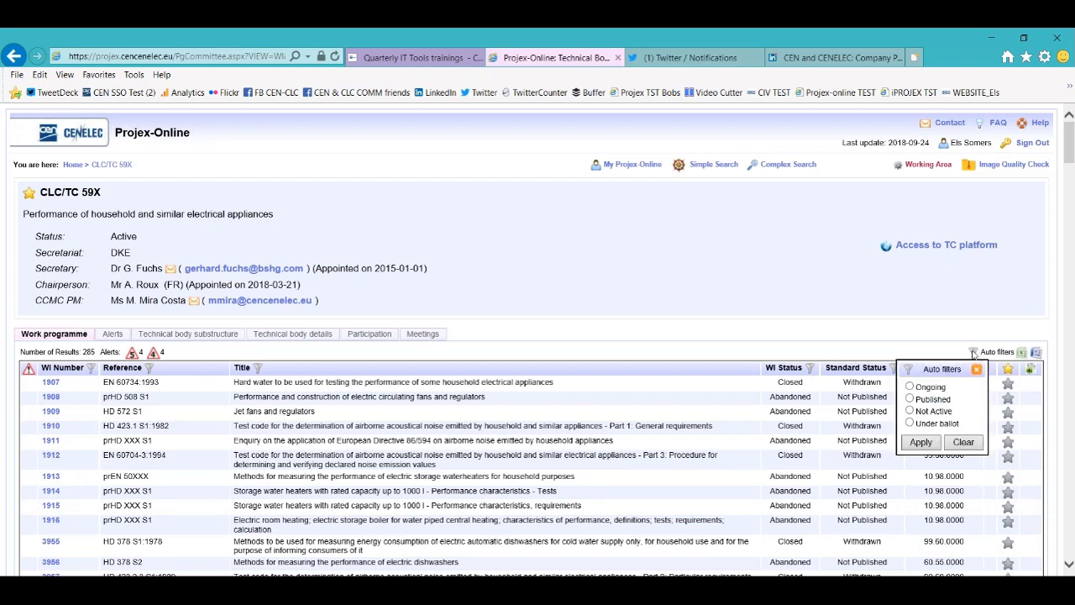
{"action": "left_click", "coordinate": [915, 401]}
{"action": "left_click", "coordinate": [920, 442]}
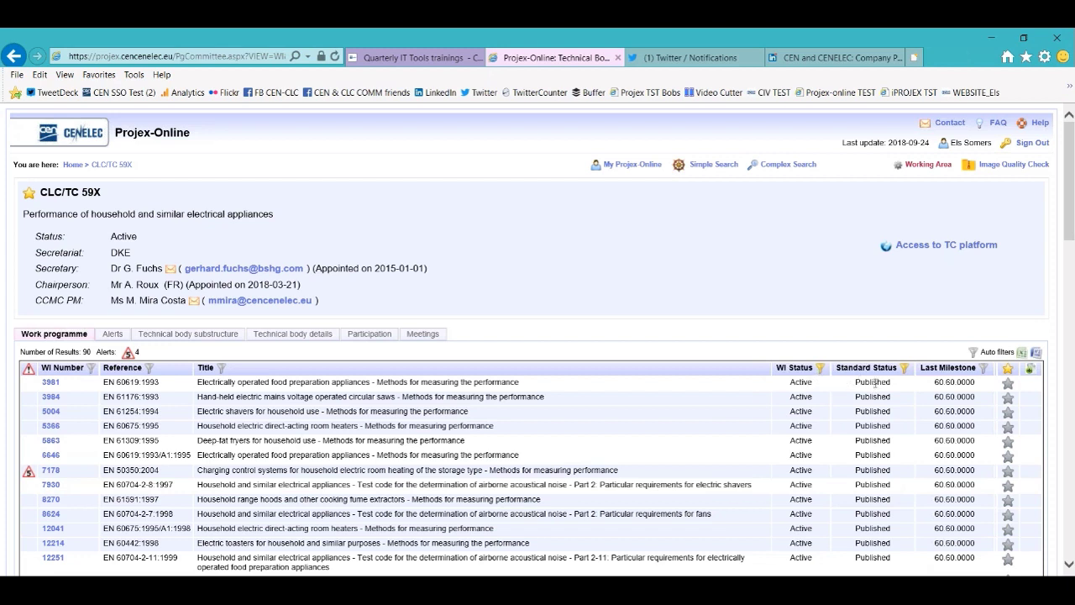
{"action": "left_click", "coordinate": [973, 353]}
{"action": "left_click", "coordinate": [971, 447]}
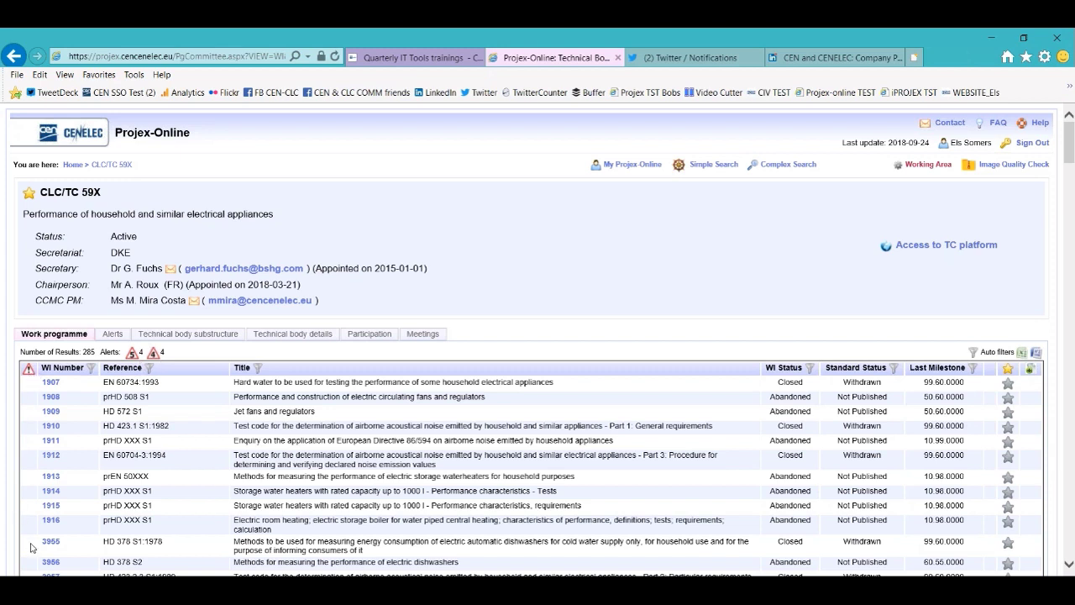
- Filter the work programme to work items with the 3 Year Timeframe alert
{"action": "left_click", "coordinate": [30, 370]}
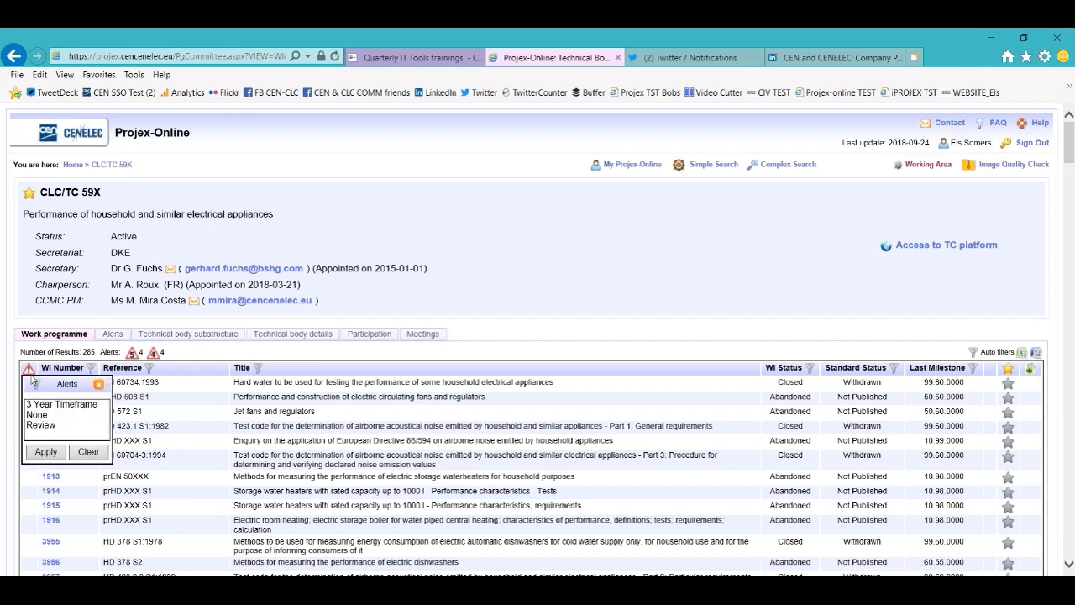
{"action": "left_click", "coordinate": [49, 405]}
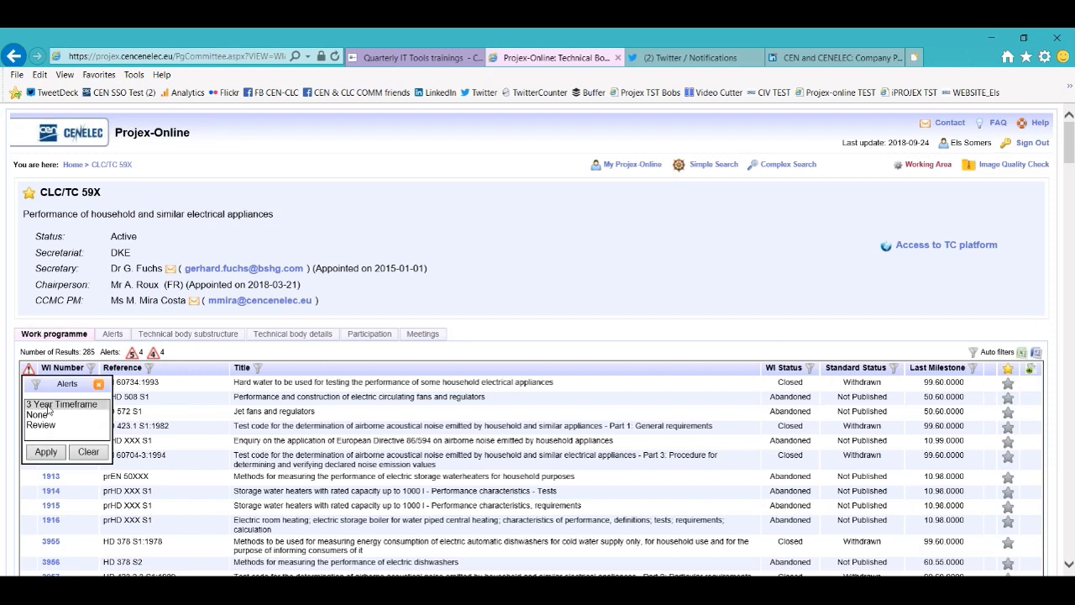
{"action": "left_click", "coordinate": [51, 452]}
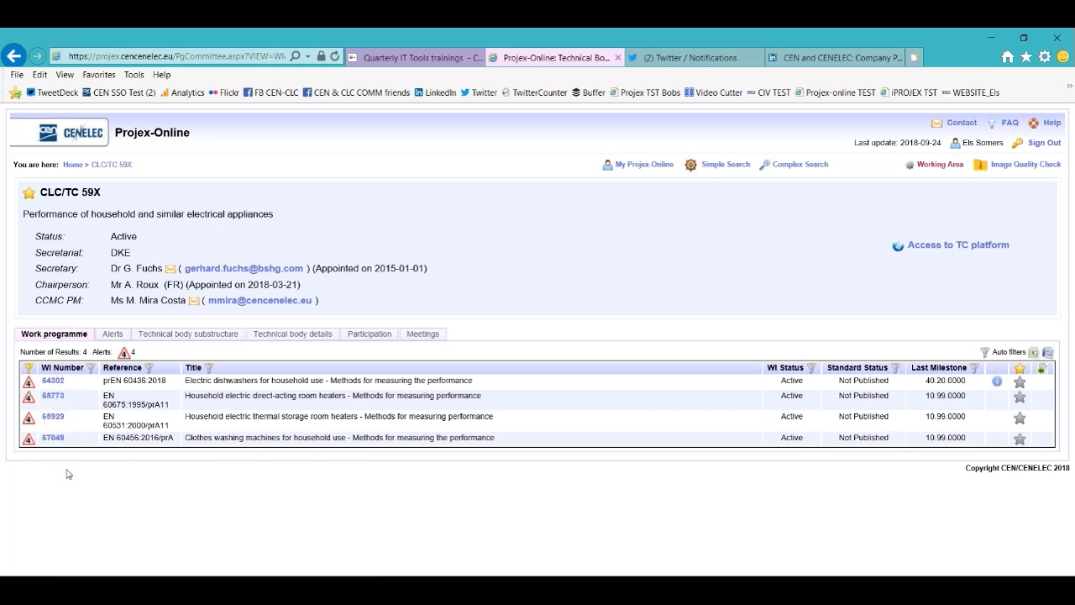
- Read the 3 Year Timeframe alert information for work item 64302 and return to the work programme
{"action": "mouse_move", "coordinate": [28, 384]}
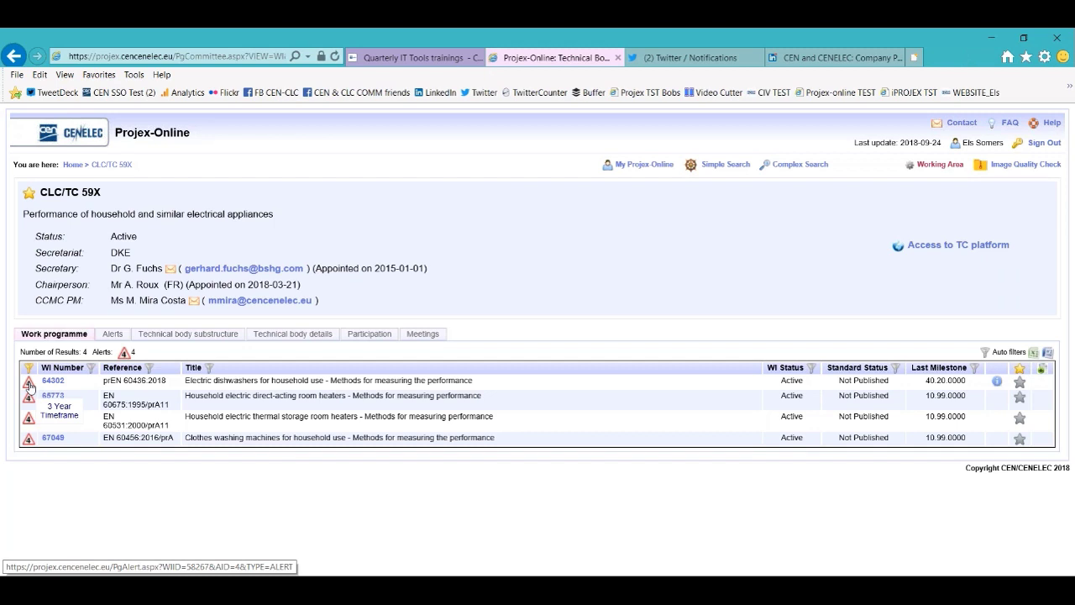
{"action": "left_click", "coordinate": [29, 384]}
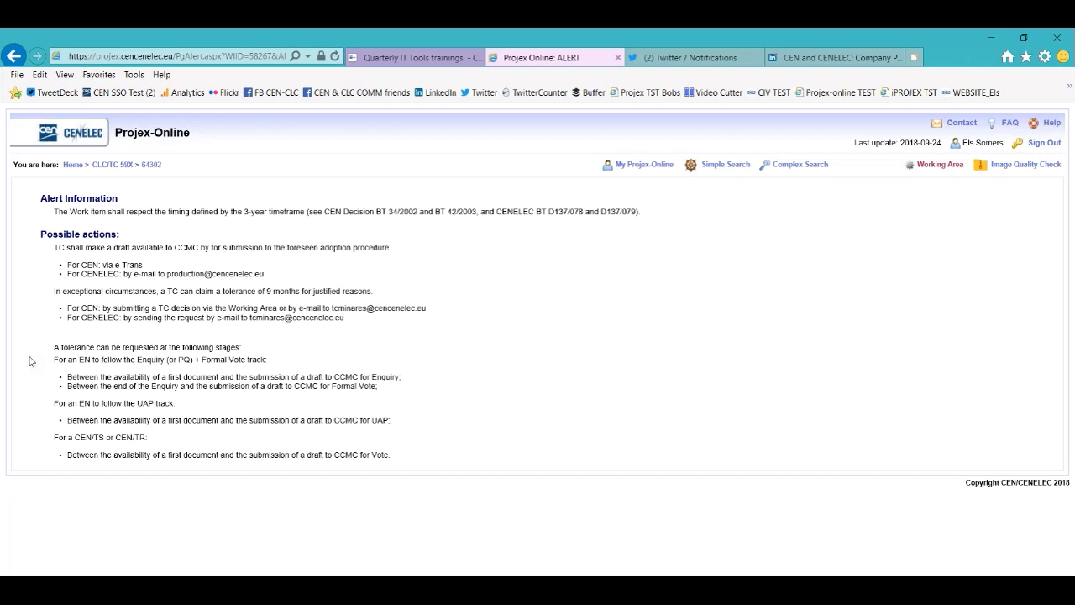
{"action": "left_click", "coordinate": [13, 56]}
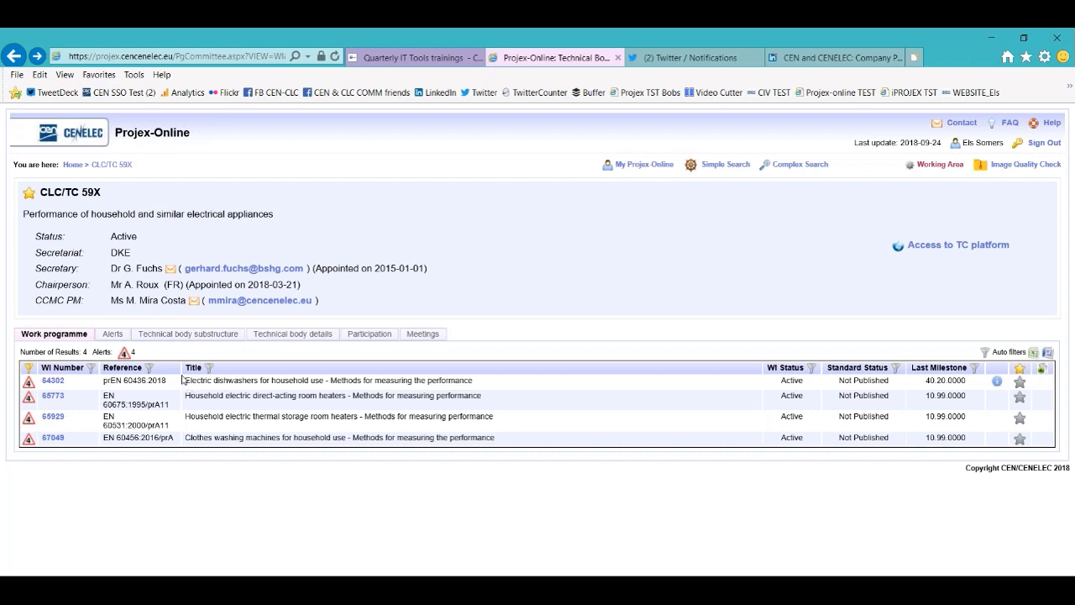
- Return to the home page and open the favourite technical body CEN/CLC/TC 3
{"action": "left_click", "coordinate": [74, 165]}
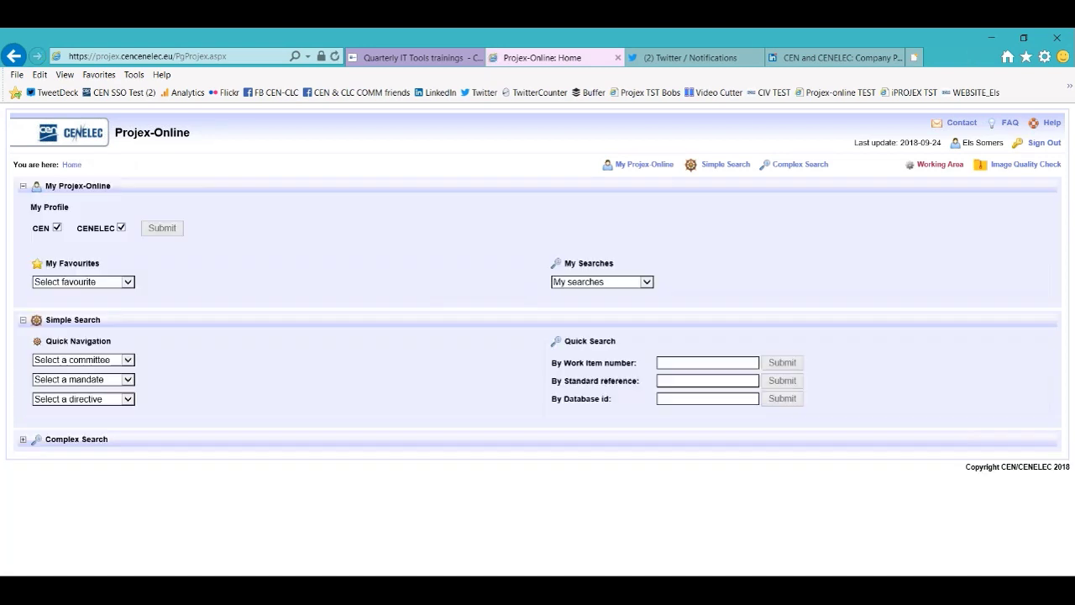
{"action": "left_click", "coordinate": [127, 283]}
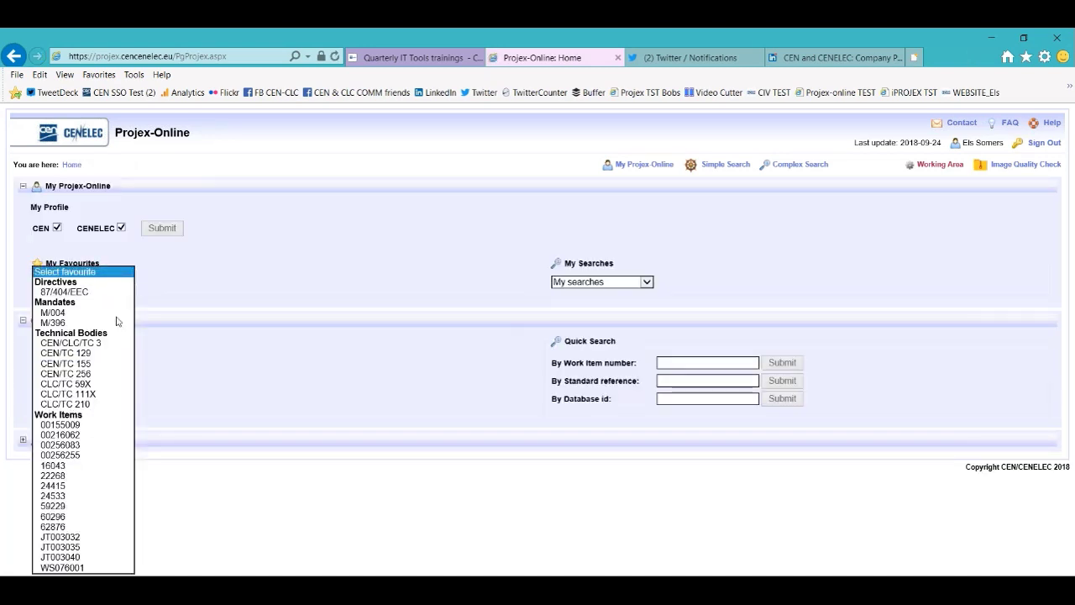
{"action": "left_click", "coordinate": [96, 343]}
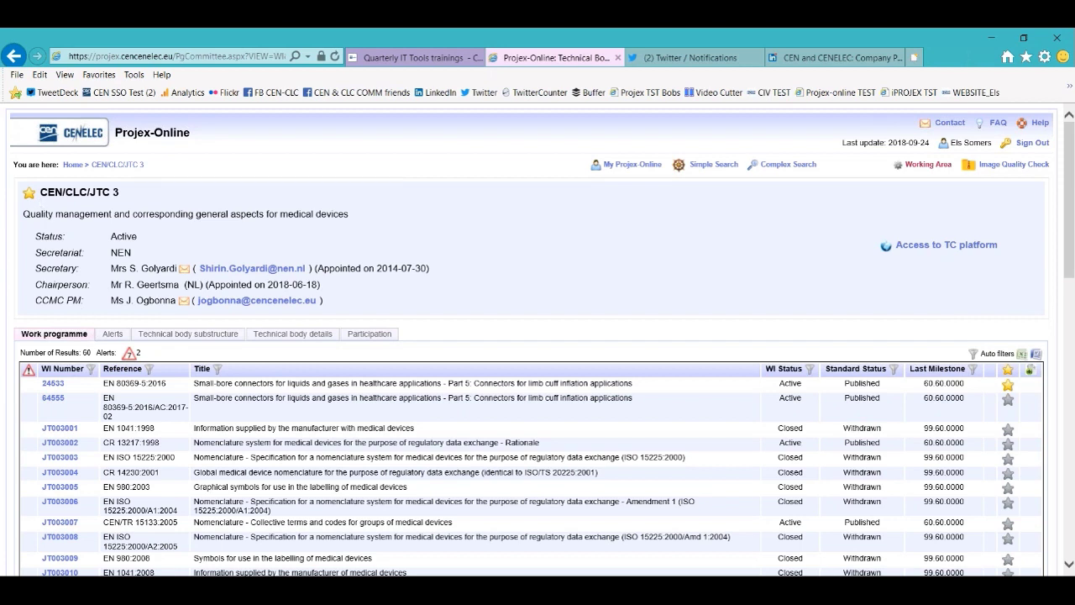
- Open work item 24533, highlight its Joint CEN/CLC WI lead entry and return to the technical body's work programme
{"action": "left_click", "coordinate": [46, 382]}
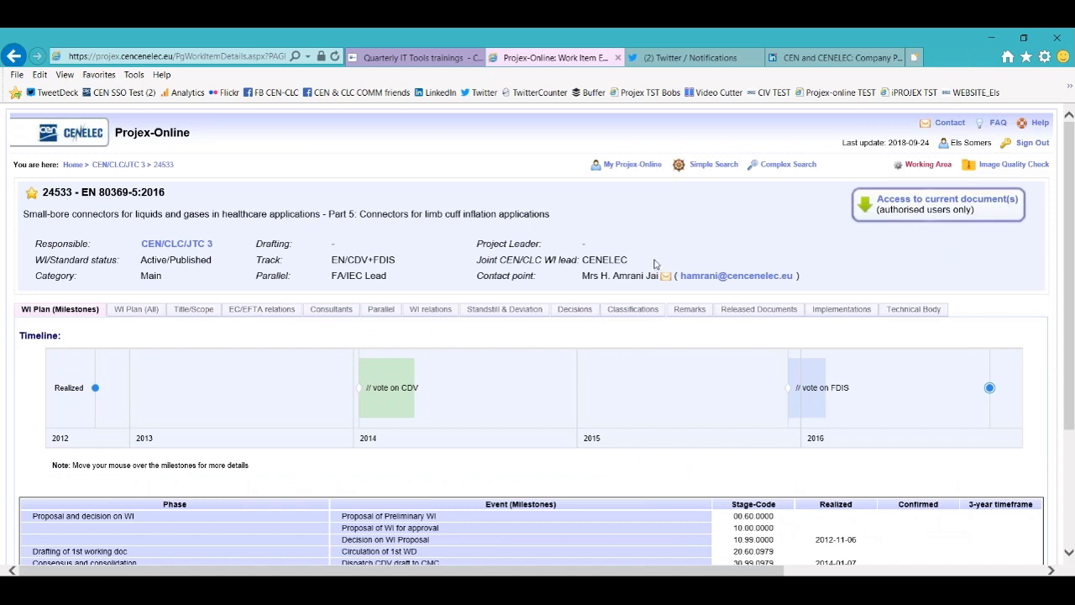
{"action": "double_click", "coordinate": [592, 263]}
{"action": "left_click_drag", "start_coordinate": [592, 267], "coordinate": [489, 266]}
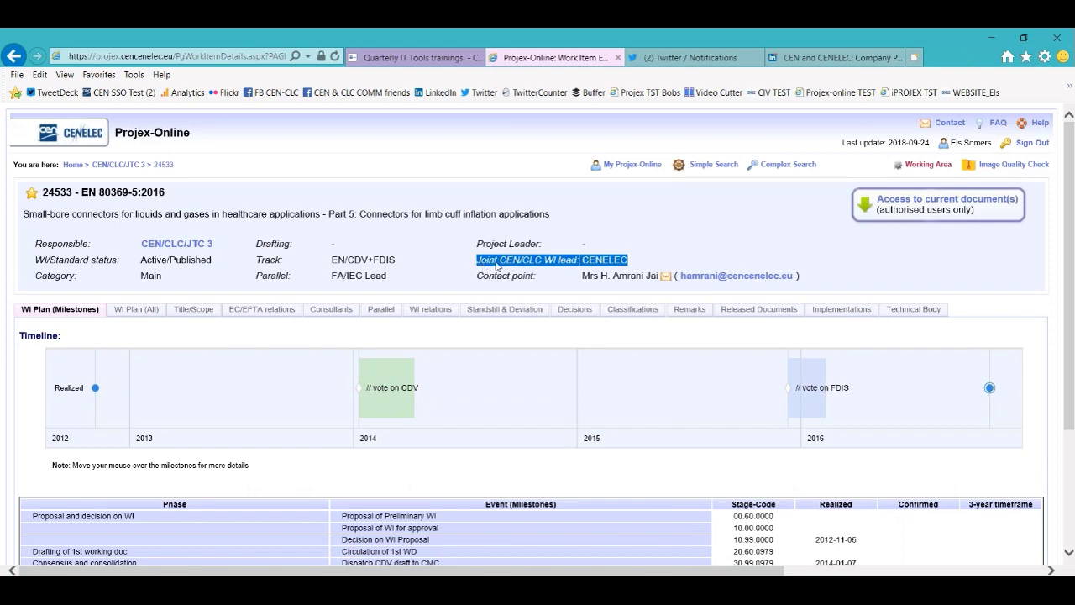
{"action": "left_click", "coordinate": [12, 57]}
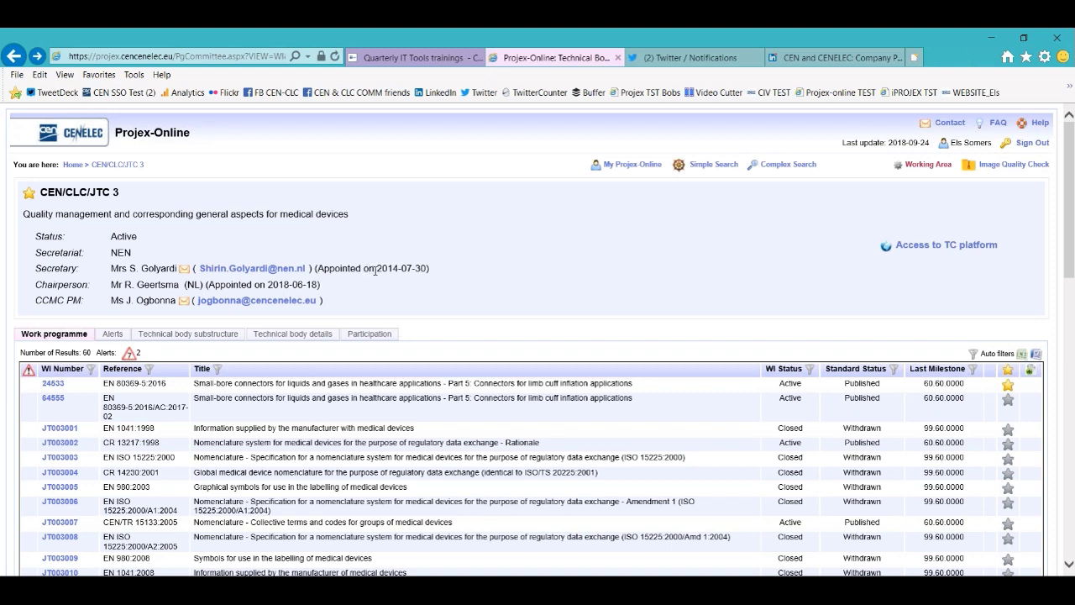
- Highlight the secretary's and the chairperson's appointment dates in the CEN/CLC/JTC 3 header
{"action": "left_click_drag", "start_coordinate": [377, 270], "coordinate": [422, 277]}
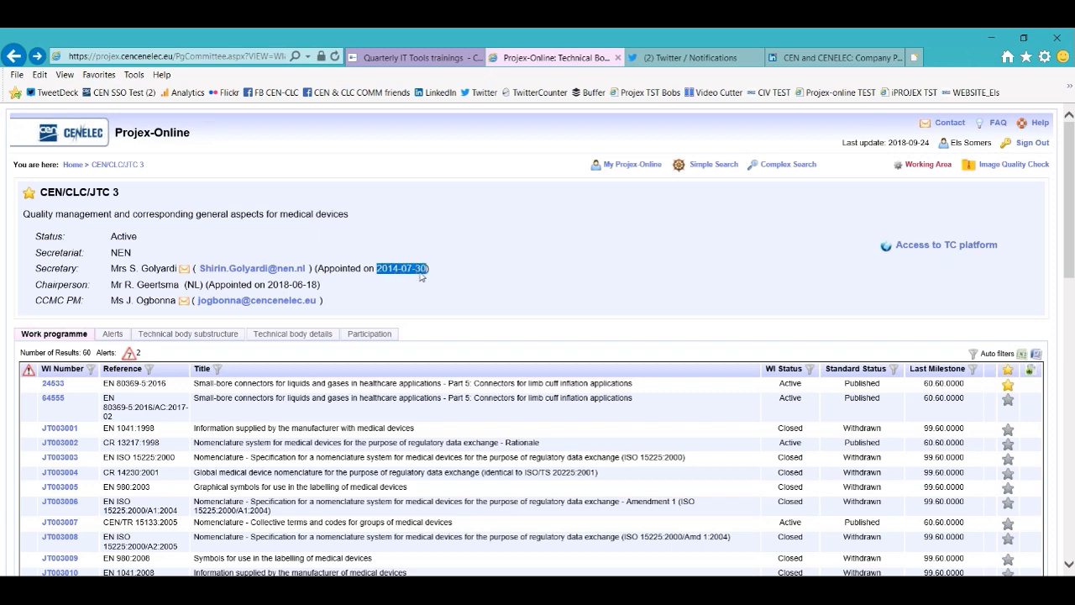
{"action": "left_click", "coordinate": [270, 285]}
{"action": "left_click_drag", "start_coordinate": [270, 285], "coordinate": [307, 286]}
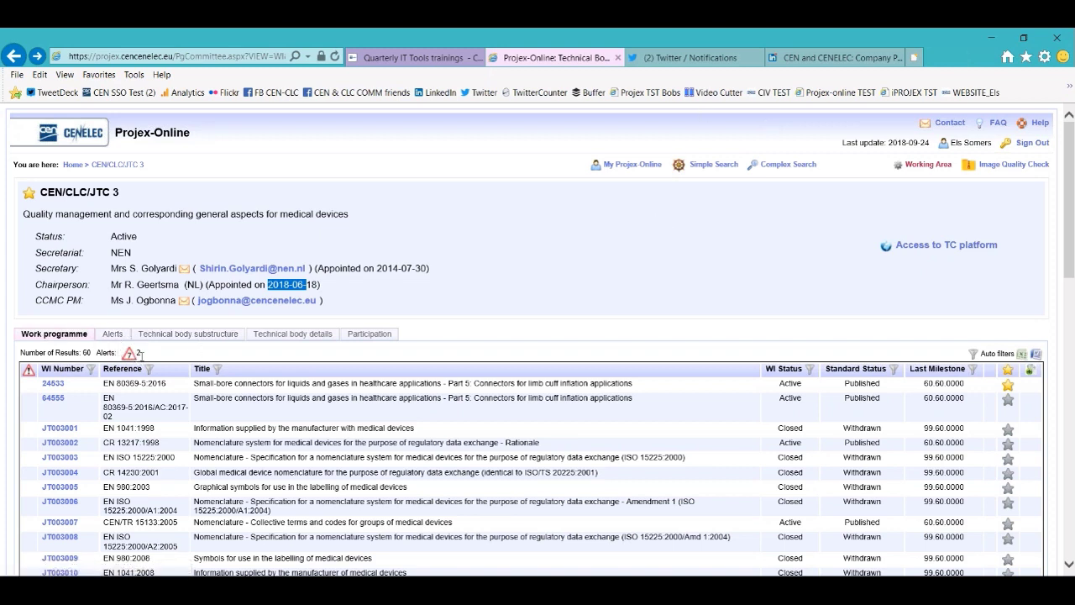
- View the alerts and the substructure of CEN/CLC/JTC 3, highlighting the reference of CEN/CLC/JTC 3/WG 2
{"action": "left_click", "coordinate": [114, 336]}
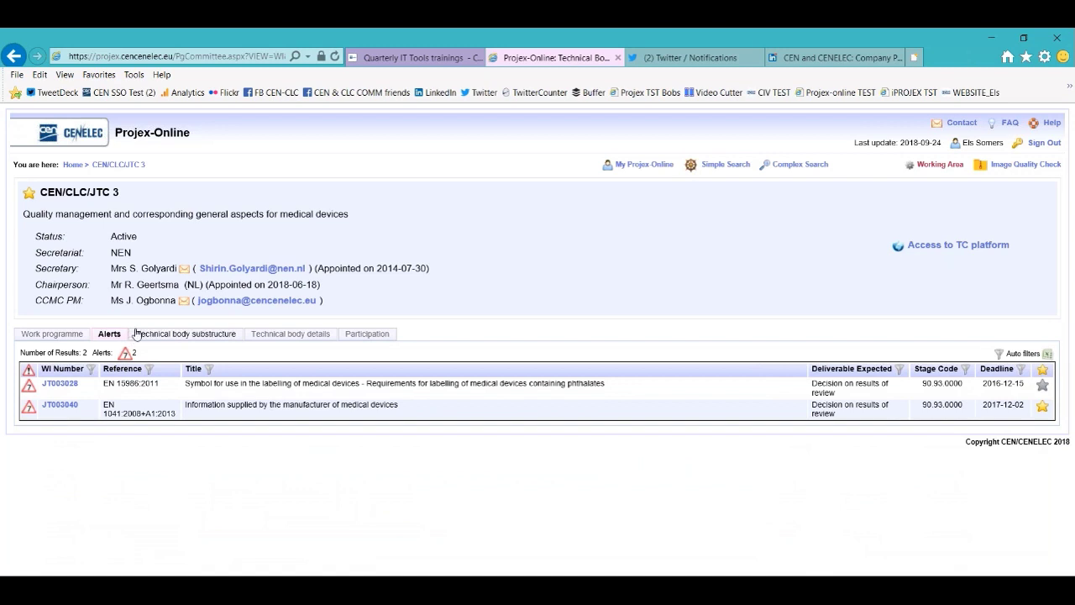
{"action": "left_click", "coordinate": [160, 334]}
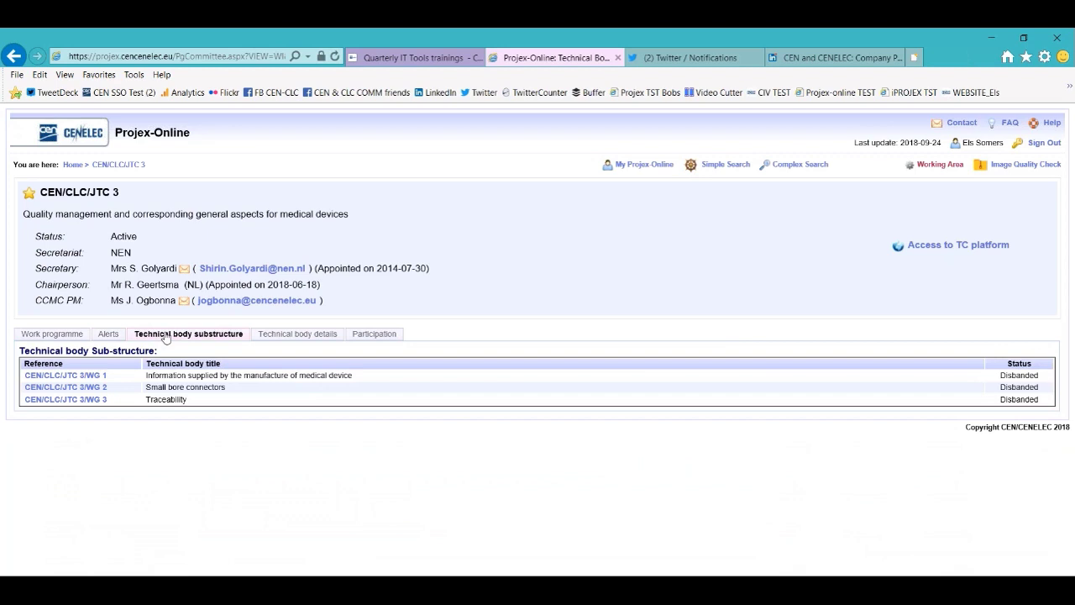
{"action": "left_click", "coordinate": [101, 377]}
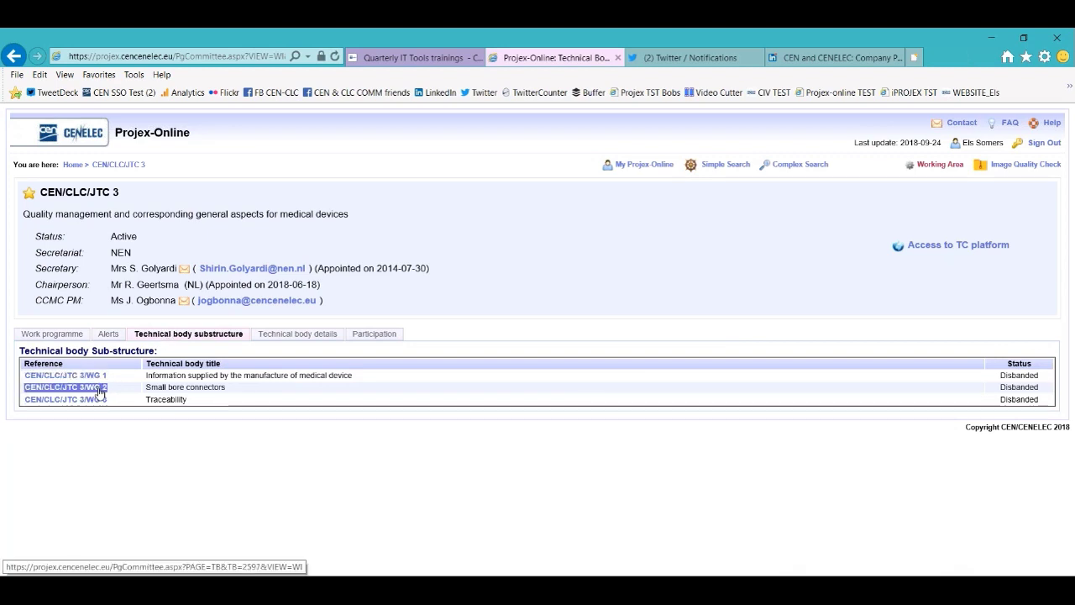
- View the work programme of working group CEN/CLC/JTC 3/WG 1 and the technical body details of its parent CEN/CLC/JTC 3
{"action": "left_click", "coordinate": [90, 380]}
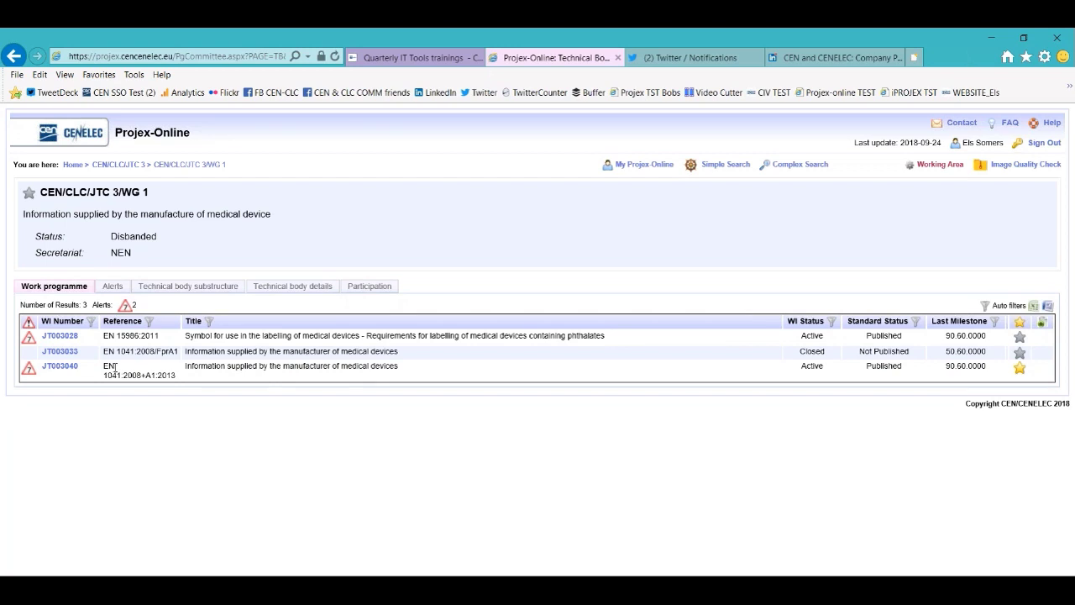
{"action": "left_click", "coordinate": [13, 56]}
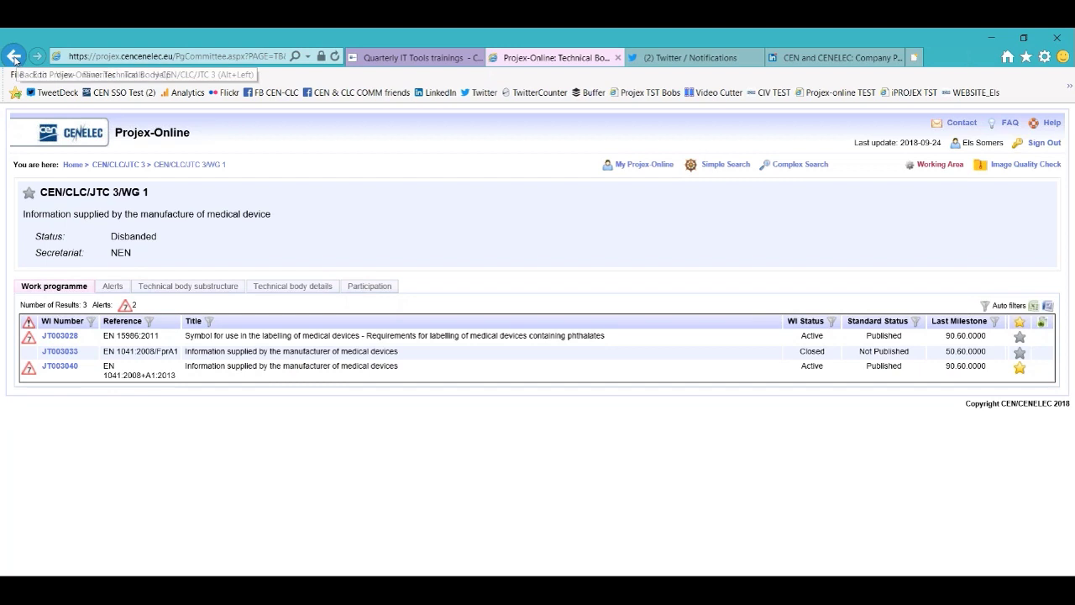
{"action": "left_click", "coordinate": [302, 335]}
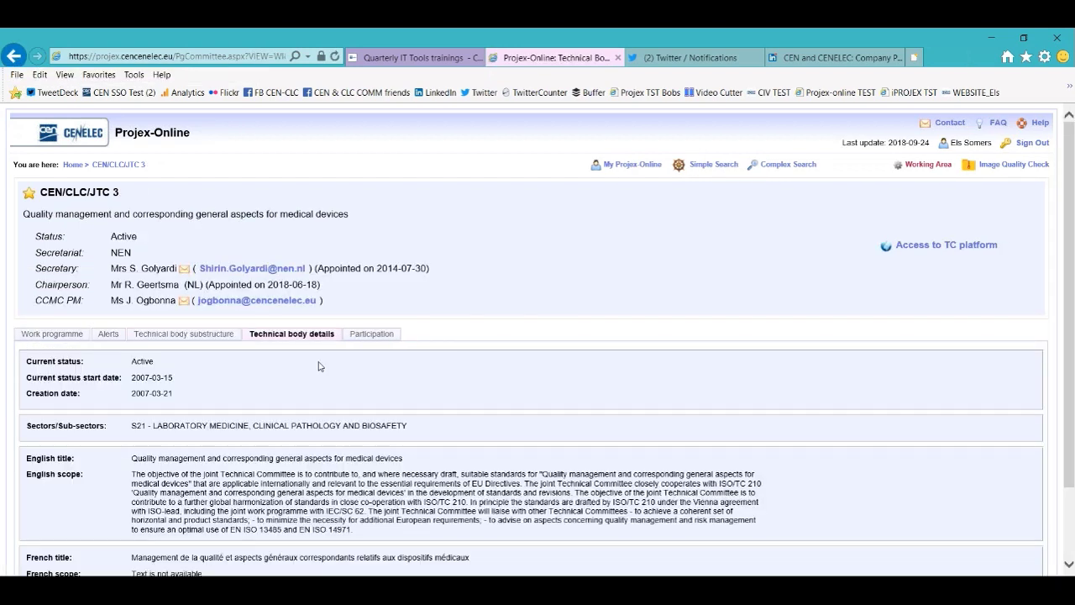
{"action": "scroll", "coordinate": [324, 371], "scroll_direction": "down", "scroll_amount": 1}
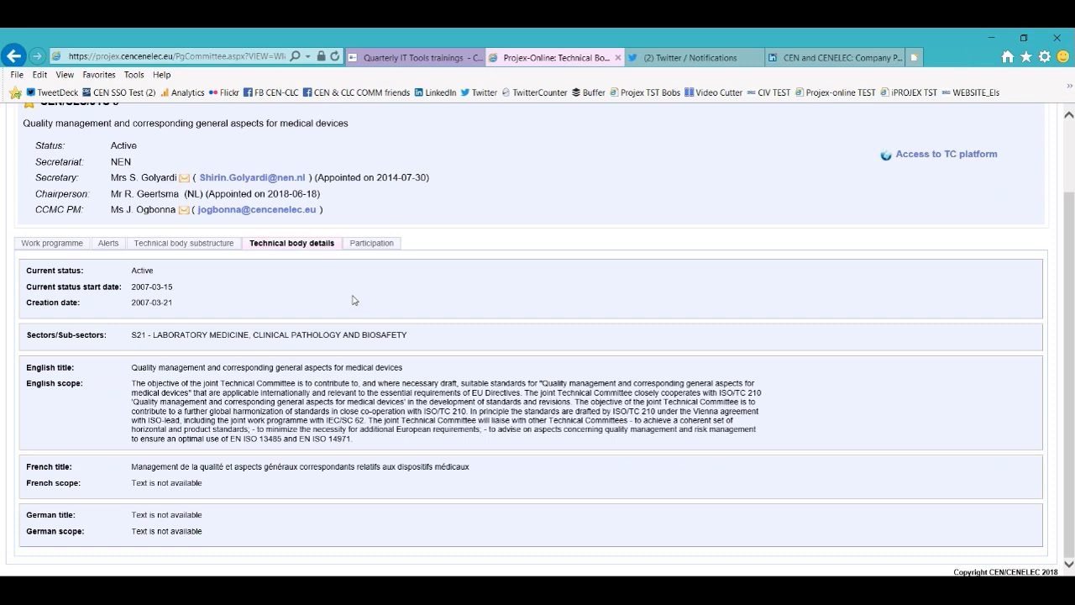
- View the participation information of CEN/CLC/JTC 3 and highlight the beginning of the note about NSB/NC membership
{"action": "left_click", "coordinate": [365, 245]}
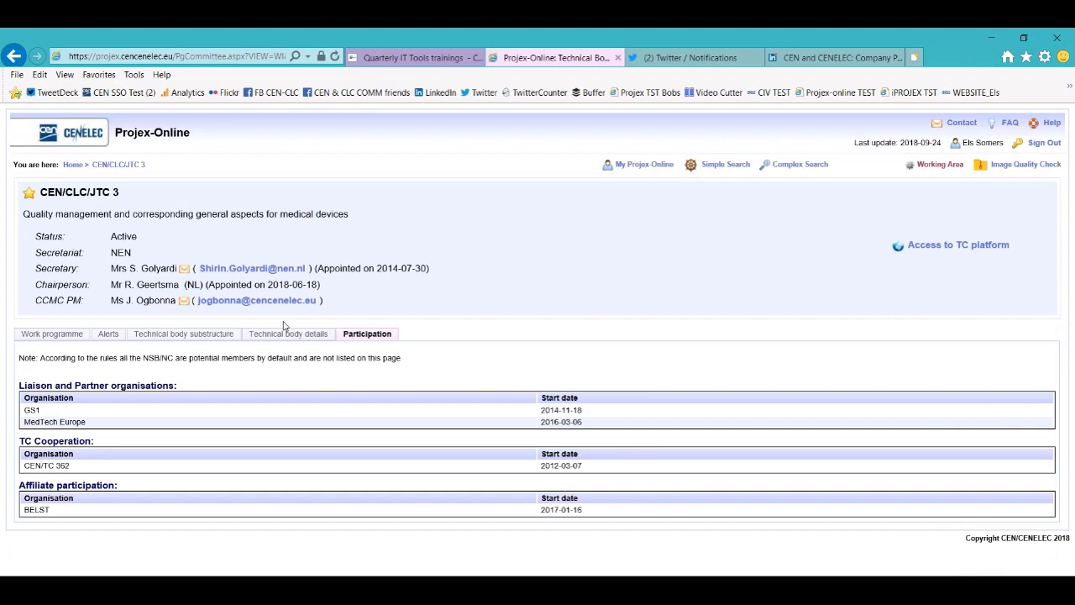
{"action": "left_click_drag", "start_coordinate": [41, 358], "coordinate": [218, 359]}
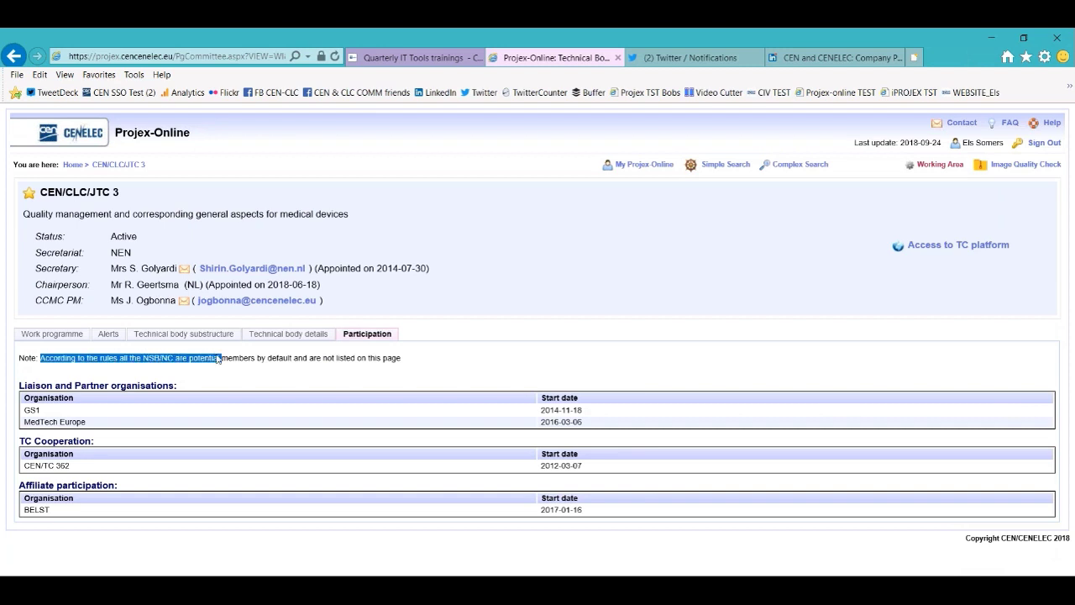
{"action": "left_click", "coordinate": [420, 358]}
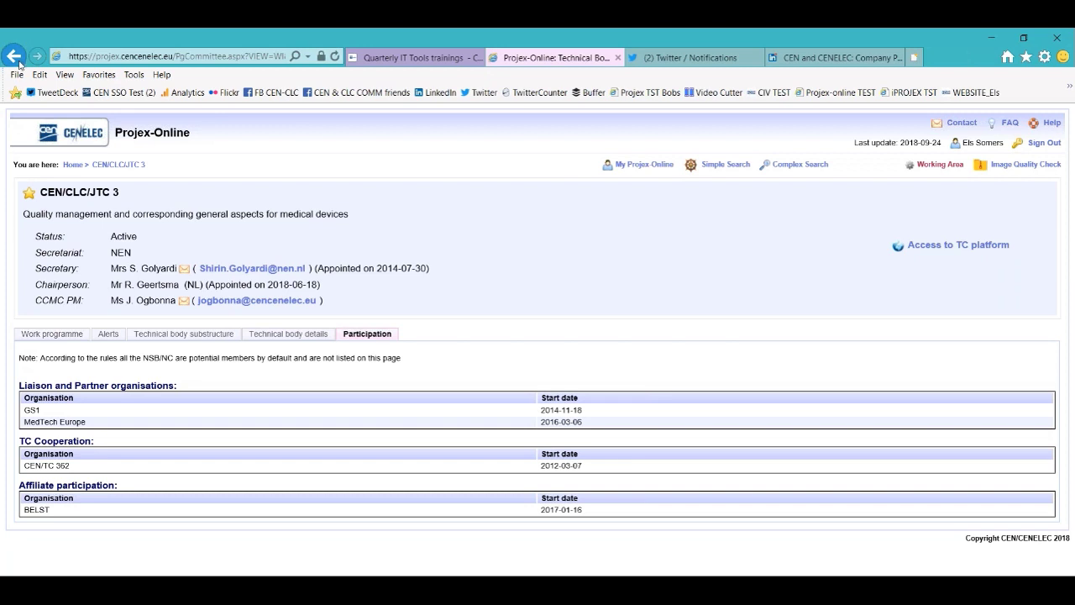
- Return to the home page and open the favourite work item JT003032
{"action": "left_click", "coordinate": [72, 165]}
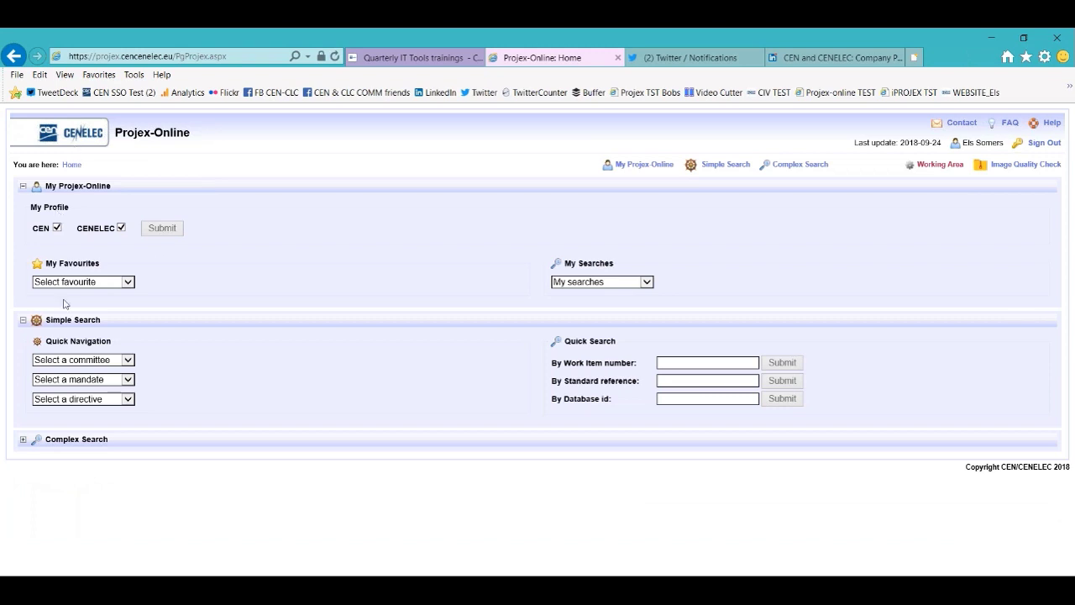
{"action": "left_click", "coordinate": [127, 282]}
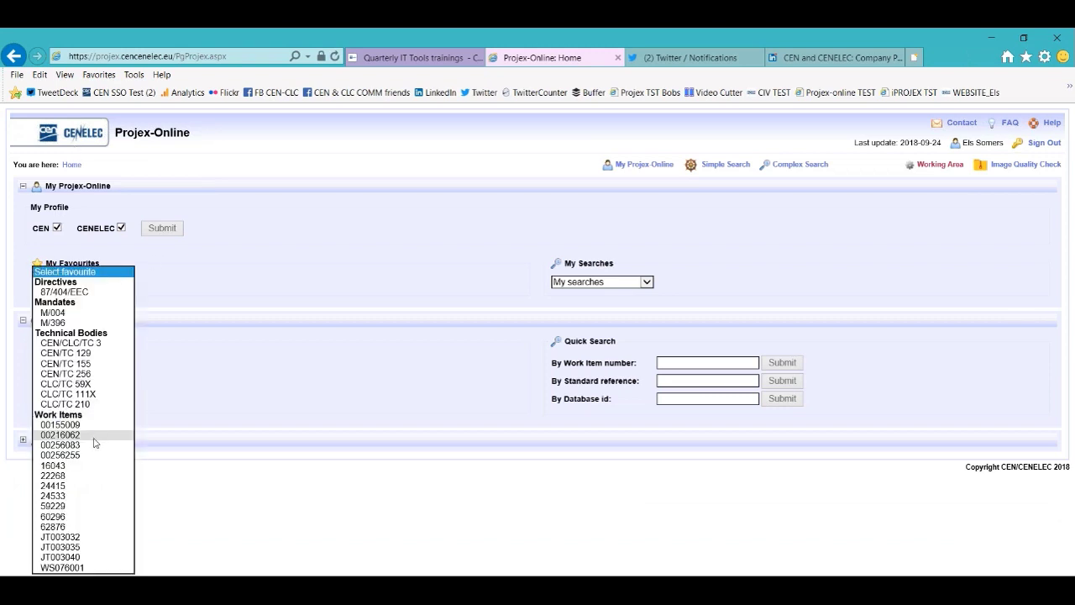
{"action": "left_click", "coordinate": [80, 537]}
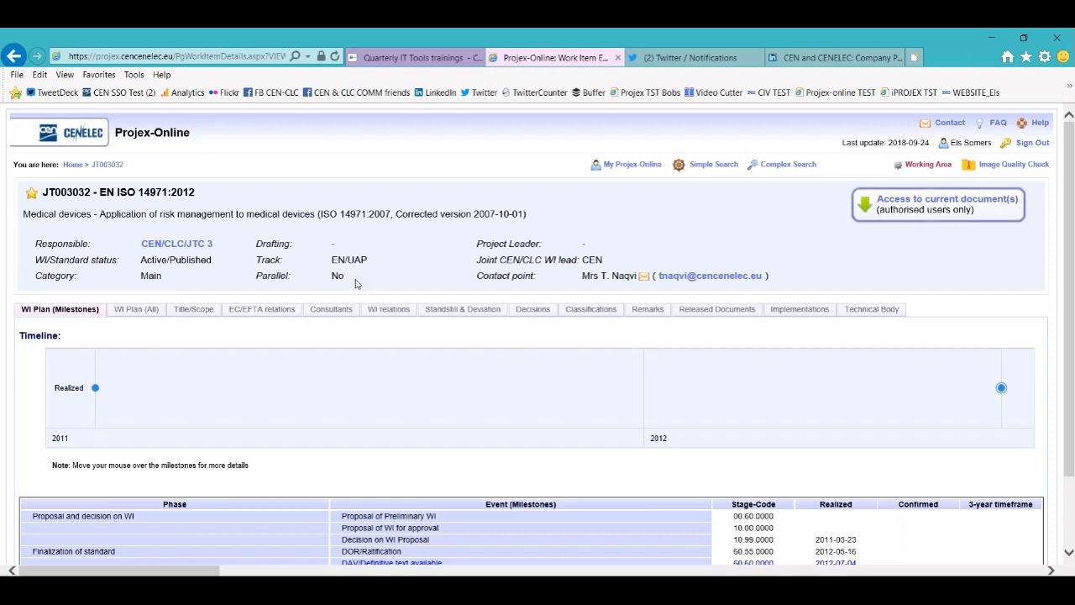
- Open the favourite work item 24533 from the home page and highlight IEC Lead in its Parallel entry
{"action": "left_click", "coordinate": [76, 166]}
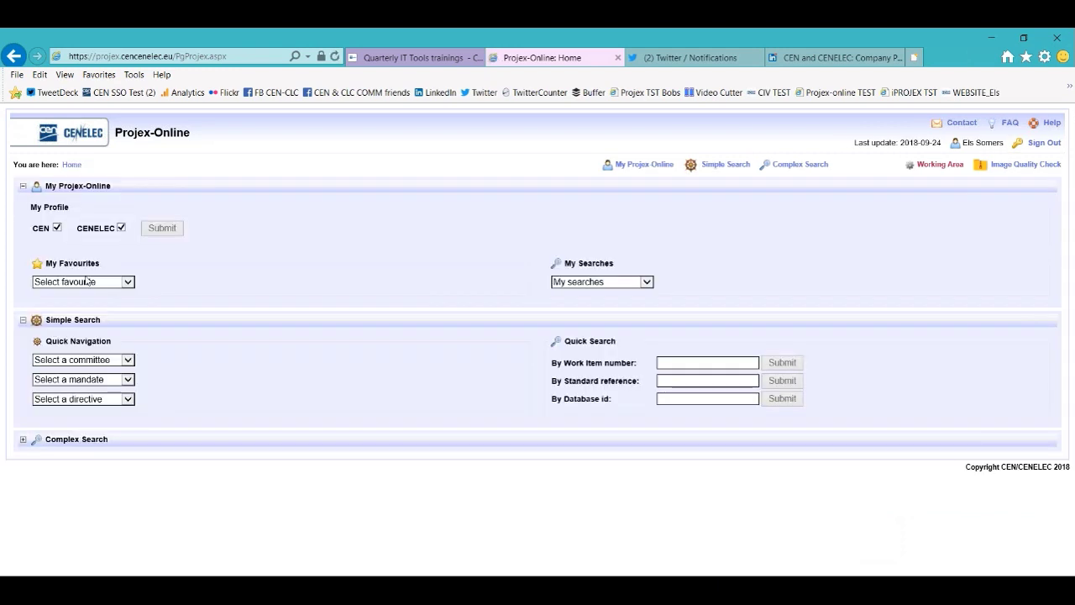
{"action": "left_click", "coordinate": [128, 284]}
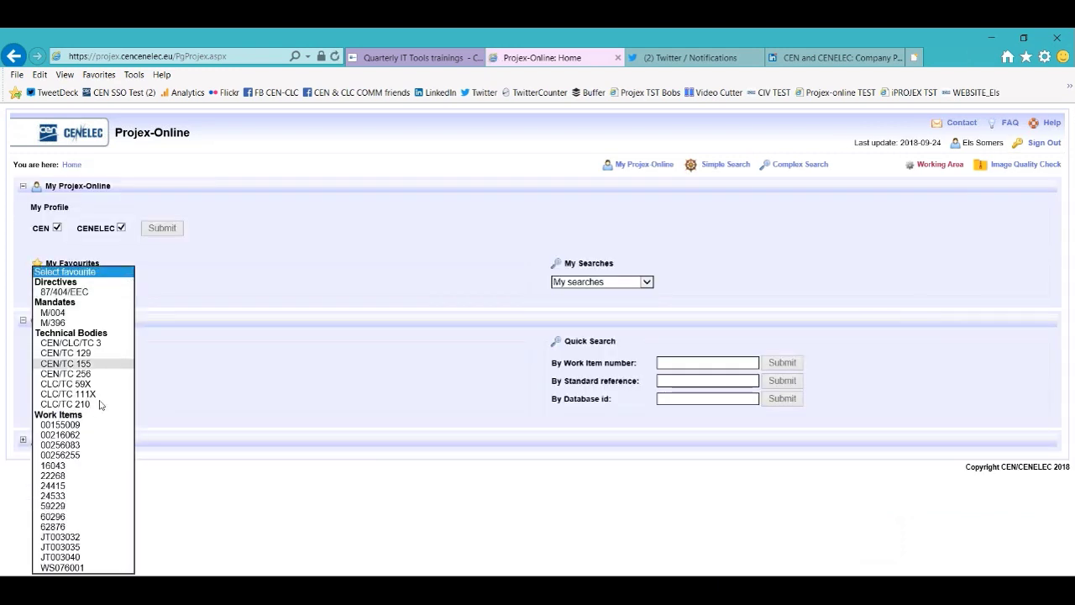
{"action": "left_click", "coordinate": [76, 496]}
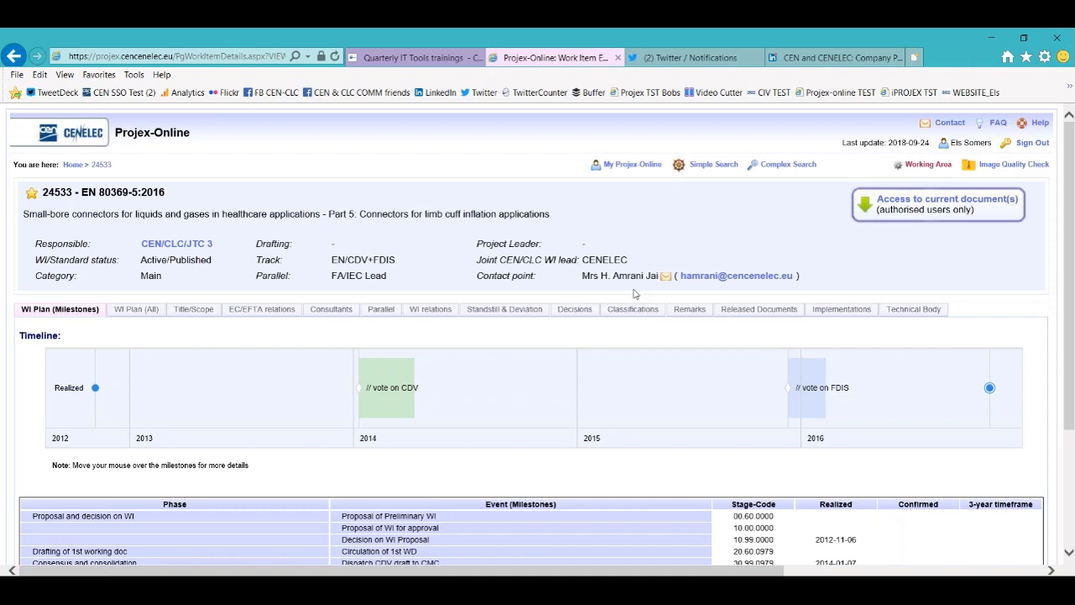
{"action": "left_click", "coordinate": [201, 245]}
{"action": "left_click_drag", "start_coordinate": [347, 275], "coordinate": [386, 277]}
- Examine the milestone timeline of work item 24533, highlighting stage code 10.99.0000, and view the work item's title and scope
{"action": "scroll", "coordinate": [629, 366], "scroll_direction": "down", "scroll_amount": 2}
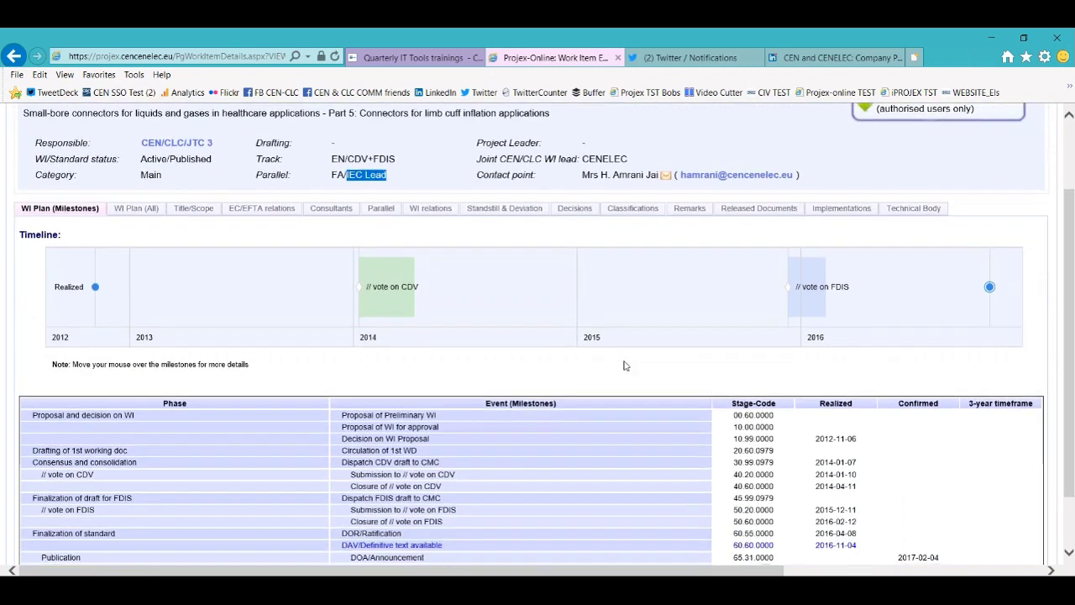
{"action": "scroll", "coordinate": [624, 365], "scroll_direction": "down", "scroll_amount": 1}
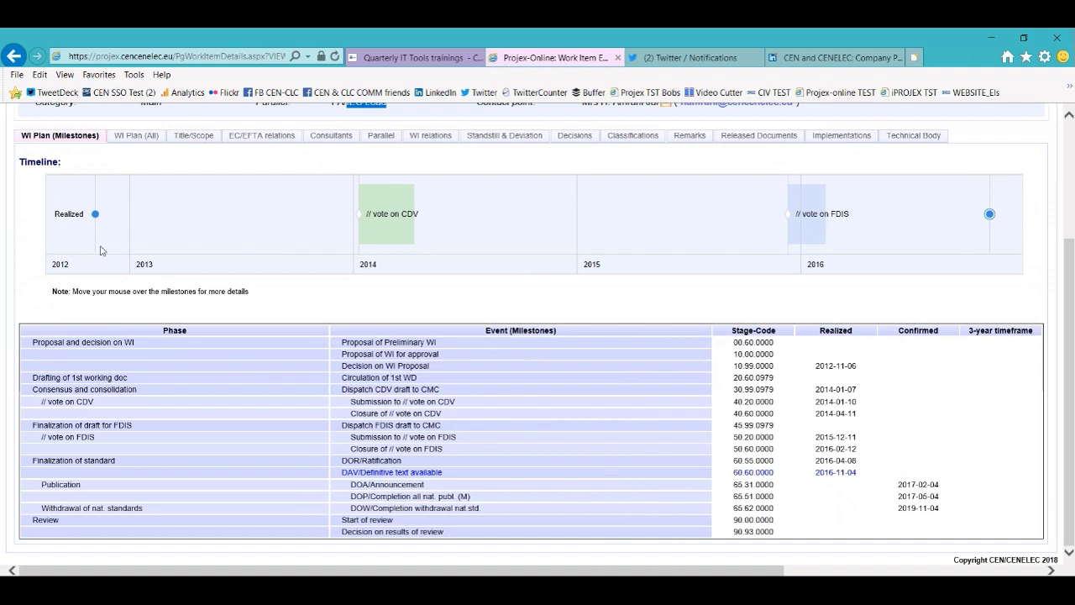
{"action": "mouse_move", "coordinate": [95, 215]}
{"action": "left_click_drag", "start_coordinate": [734, 367], "coordinate": [770, 368]}
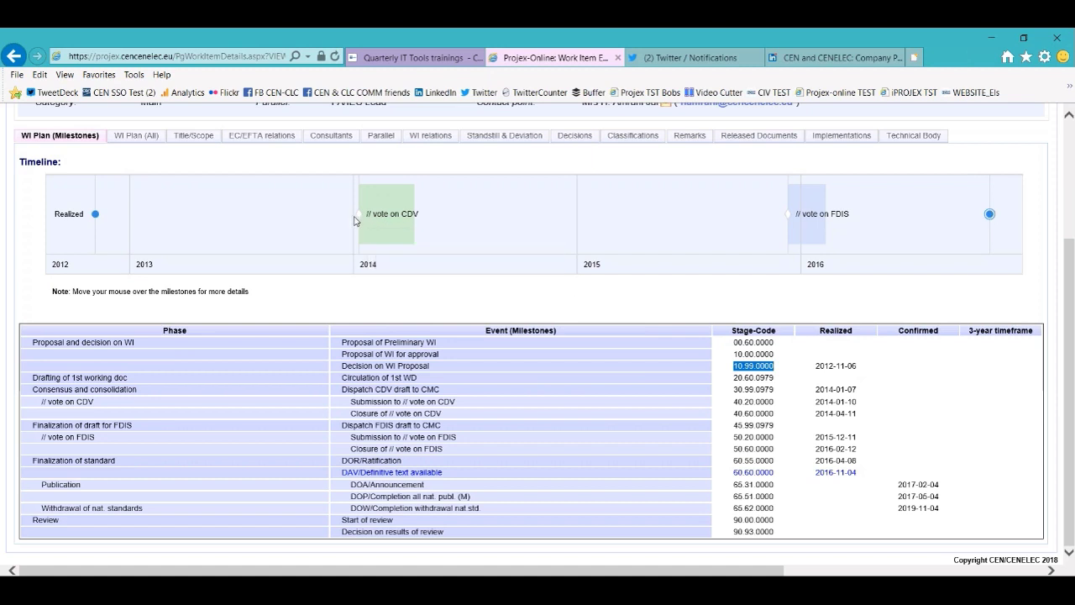
{"action": "mouse_move", "coordinate": [357, 218]}
{"action": "scroll", "coordinate": [622, 401], "scroll_direction": "up", "scroll_amount": 3}
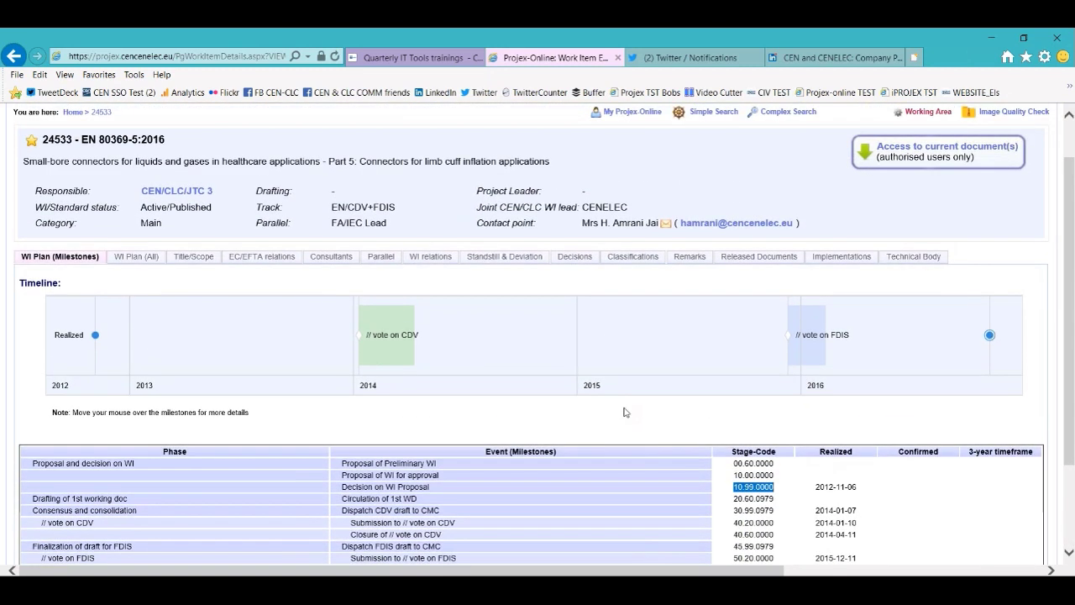
{"action": "left_click", "coordinate": [203, 262]}
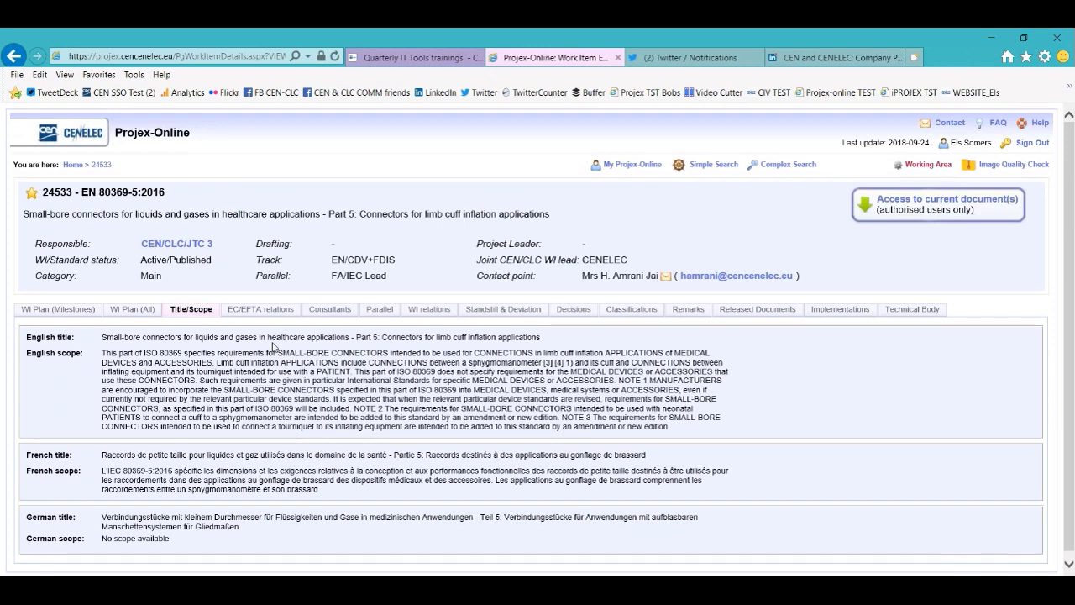
- Open the favourite work item 00256083 from the home page and view its standstill and deviation information
{"action": "left_click", "coordinate": [74, 165]}
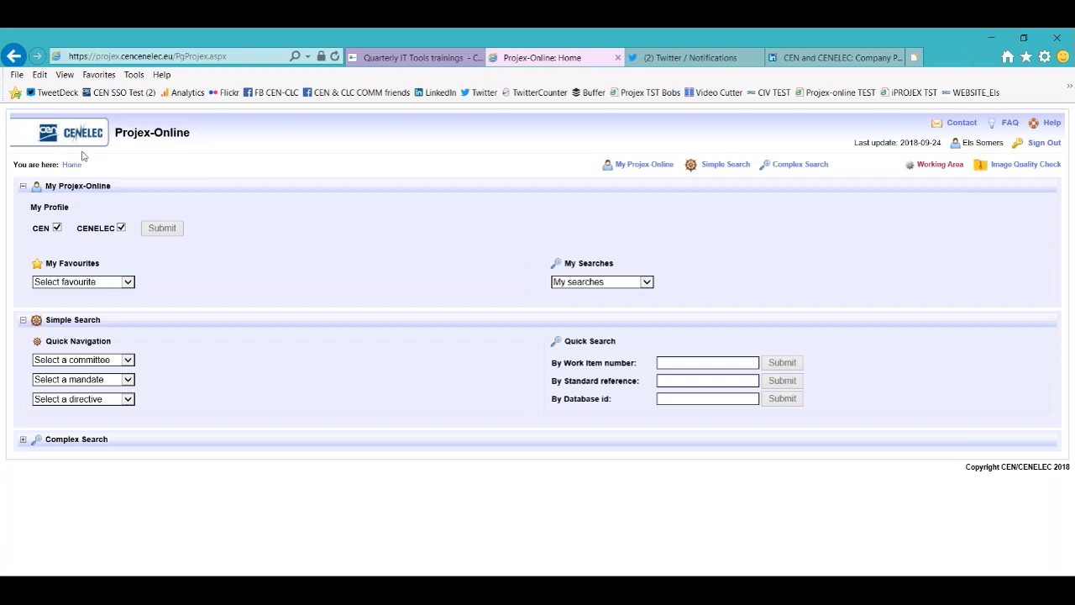
{"action": "left_click", "coordinate": [127, 284]}
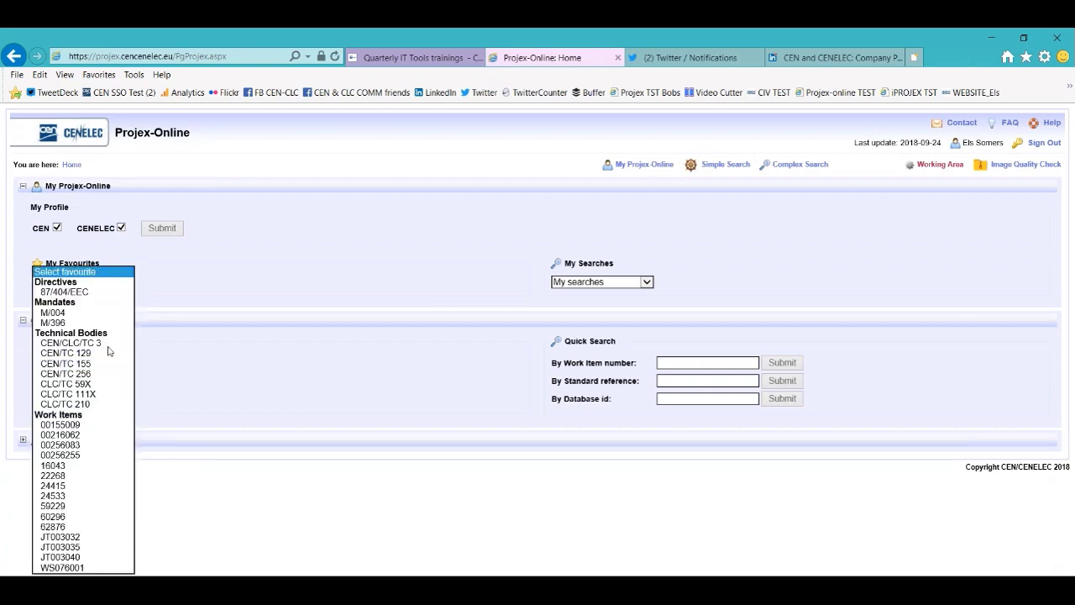
{"action": "left_click", "coordinate": [79, 445]}
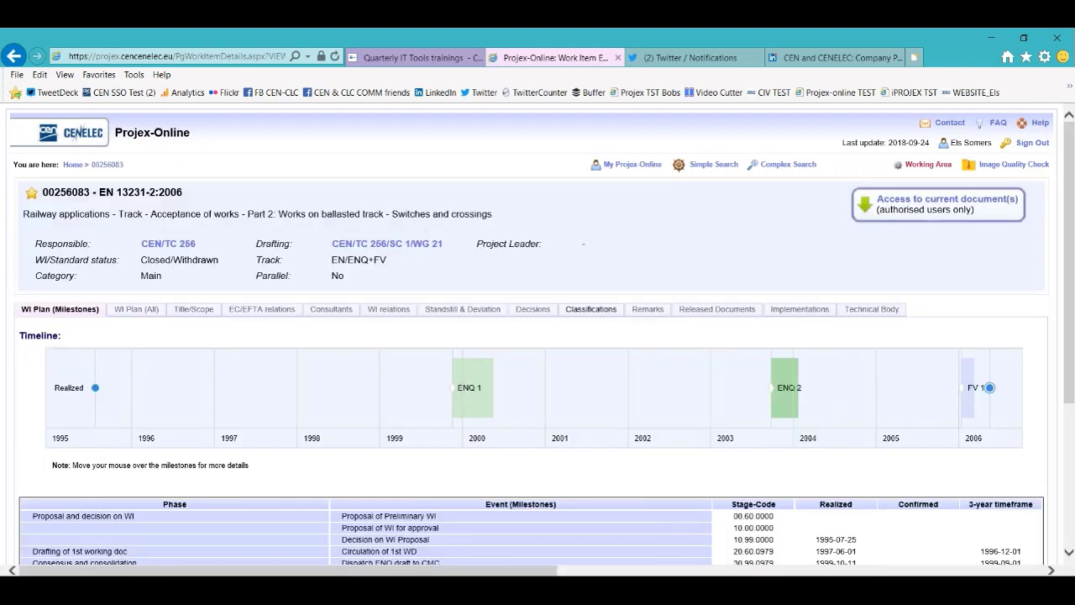
{"action": "left_click", "coordinate": [460, 315]}
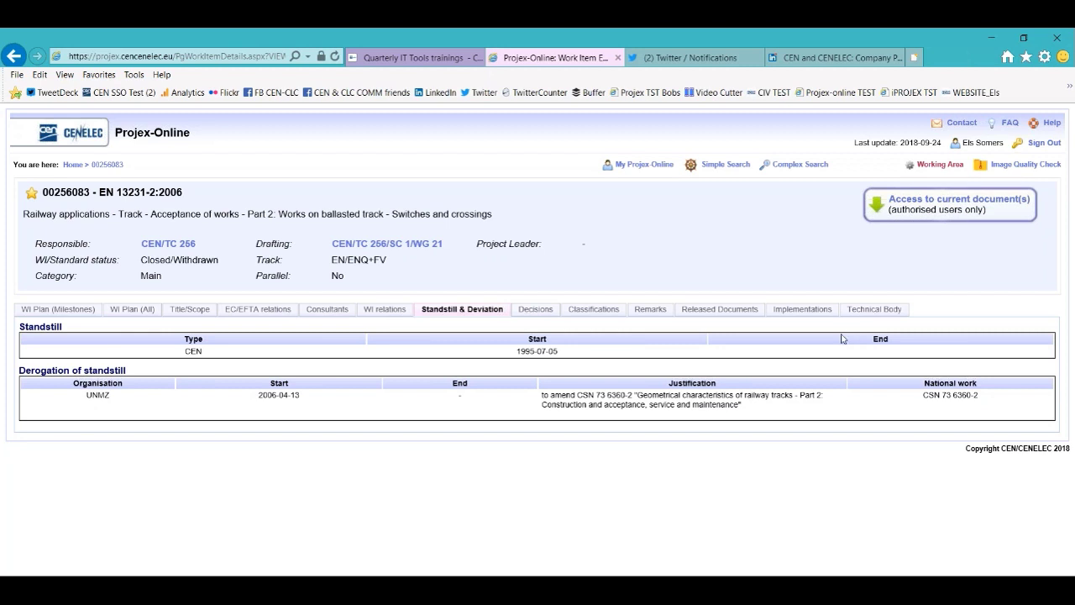
- Open the favourite work item 00256255 from the home page and view its implementations
{"action": "left_click", "coordinate": [74, 164]}
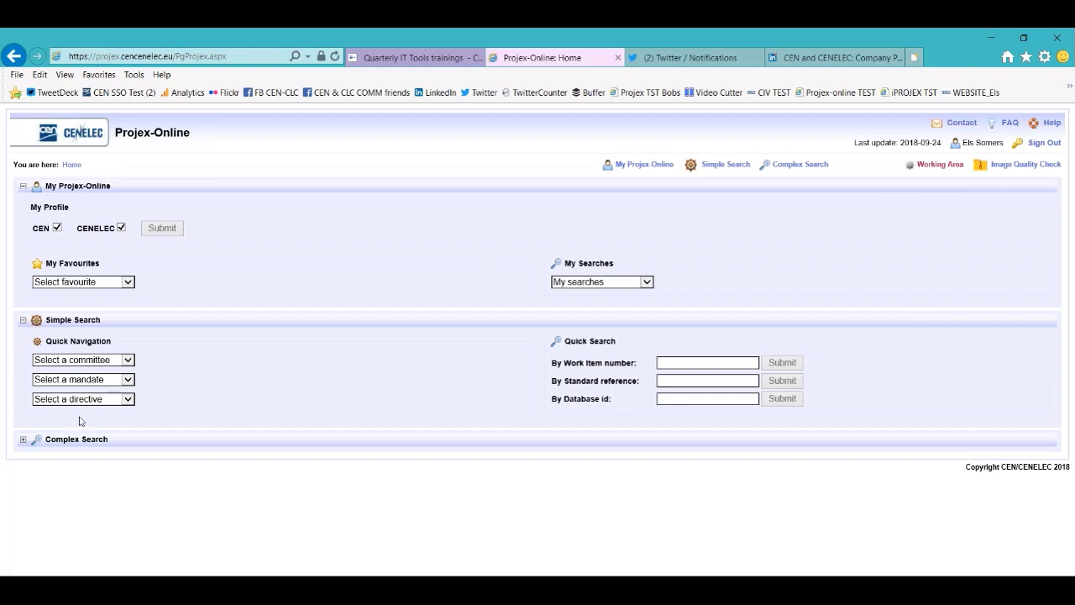
{"action": "left_click", "coordinate": [128, 283]}
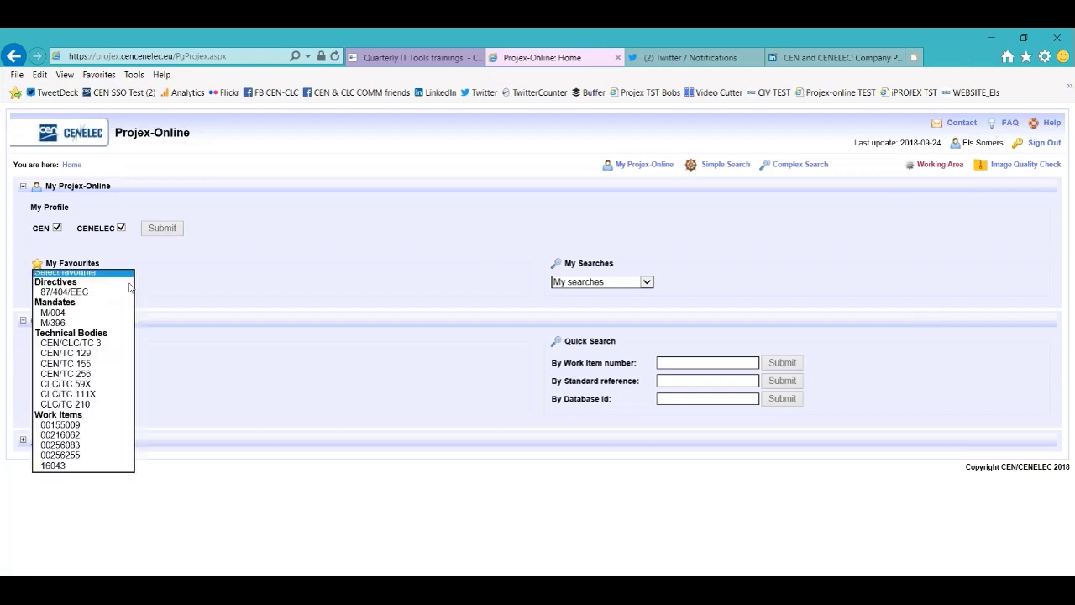
{"action": "left_click", "coordinate": [80, 456]}
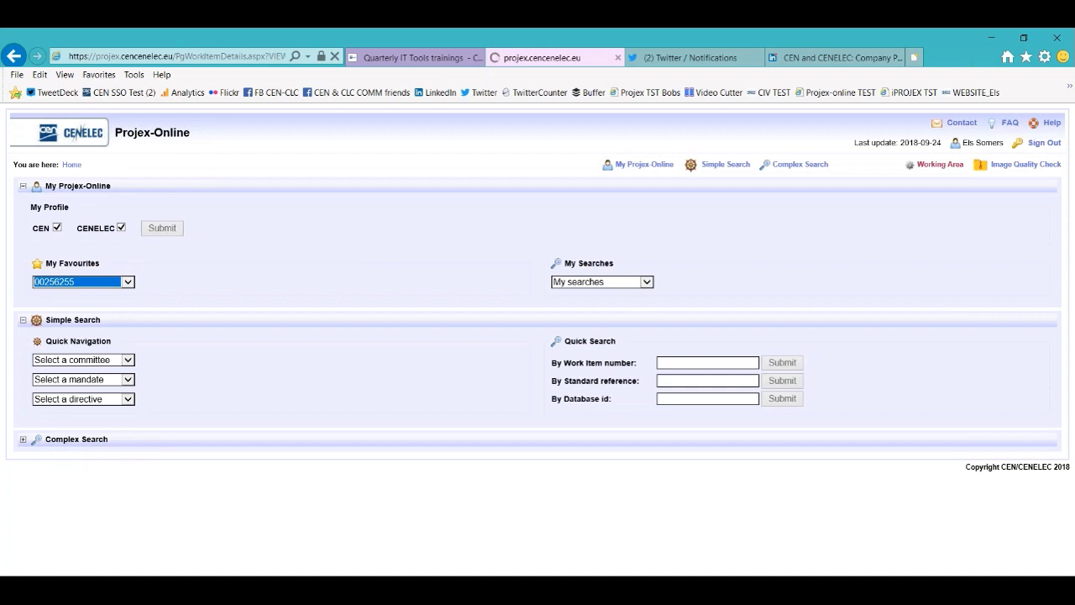
{"action": "left_click", "coordinate": [787, 310]}
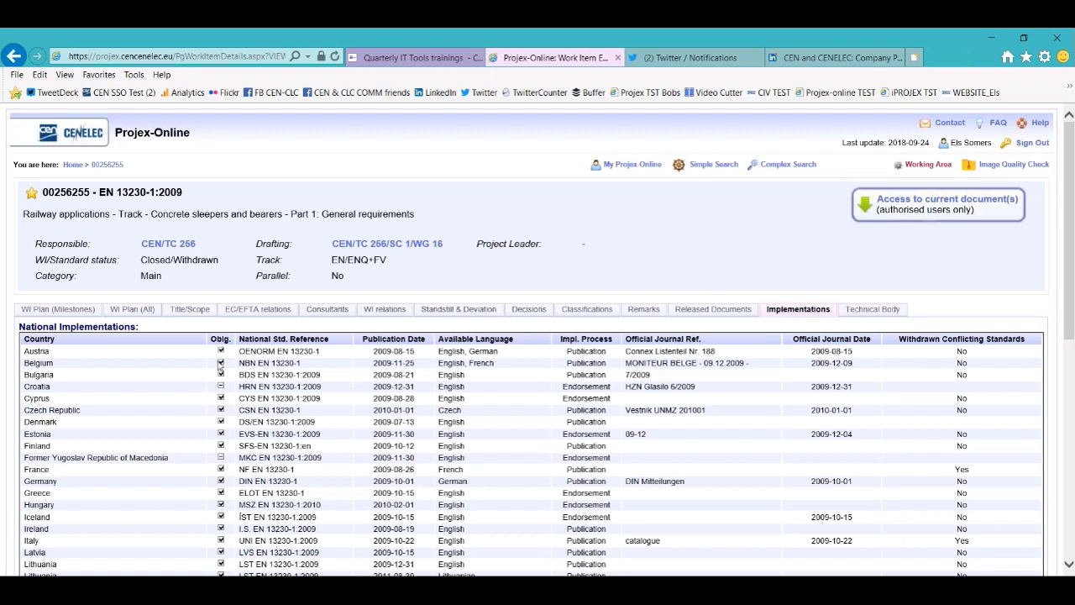
- Examine the national implementations, conflicting national standards and third-country implementations of work item 00256255
{"action": "scroll", "coordinate": [220, 364], "scroll_direction": "down", "scroll_amount": 2}
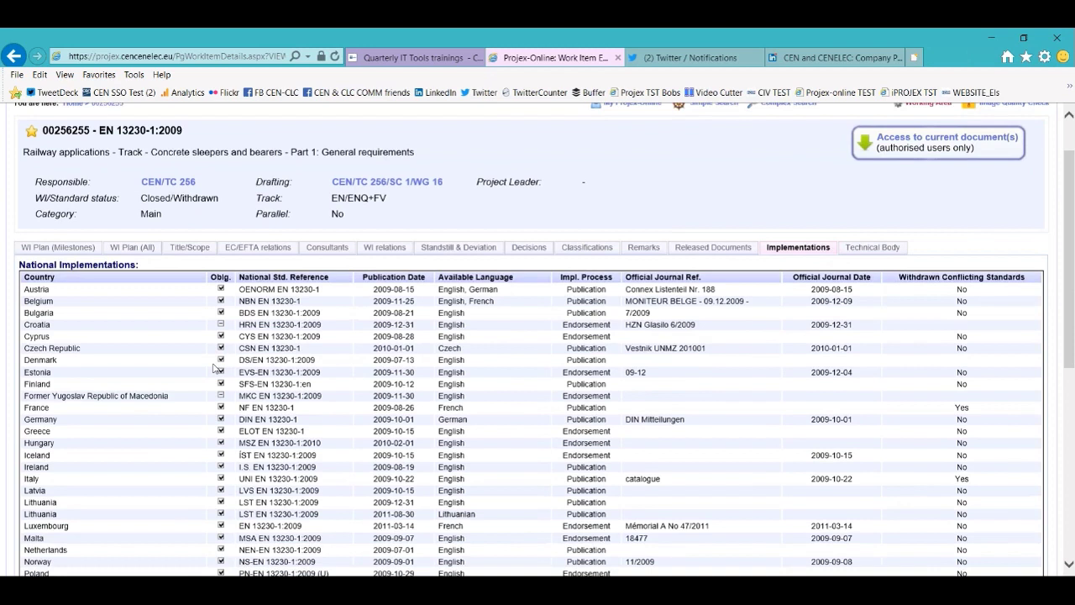
{"action": "scroll", "coordinate": [215, 367], "scroll_direction": "down", "scroll_amount": 1}
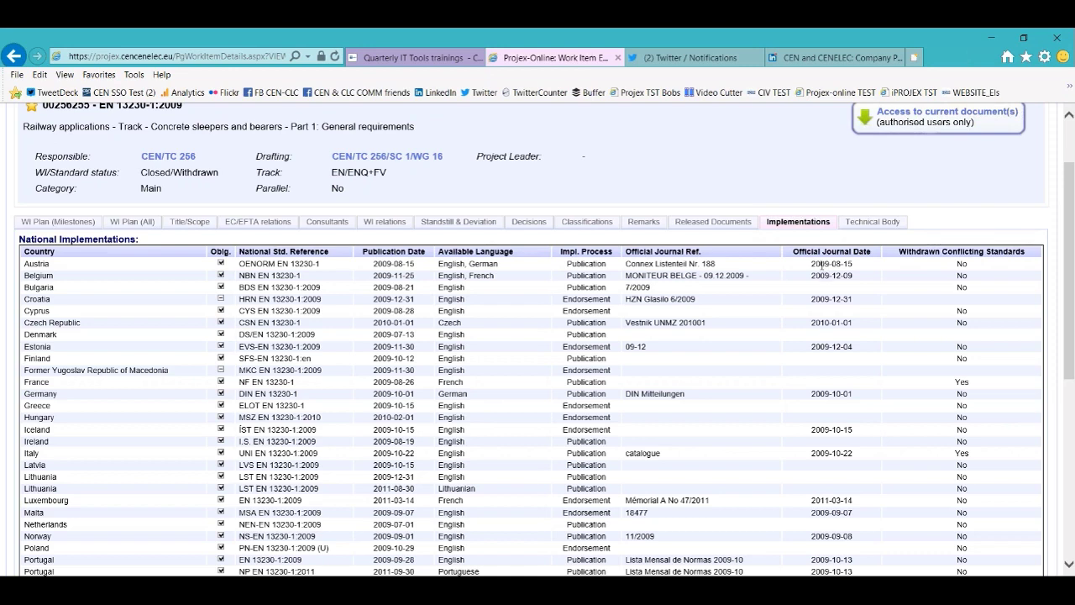
{"action": "scroll", "coordinate": [823, 263], "scroll_direction": "down", "scroll_amount": 2}
{"action": "scroll", "coordinate": [823, 263], "scroll_direction": "down", "scroll_amount": 5}
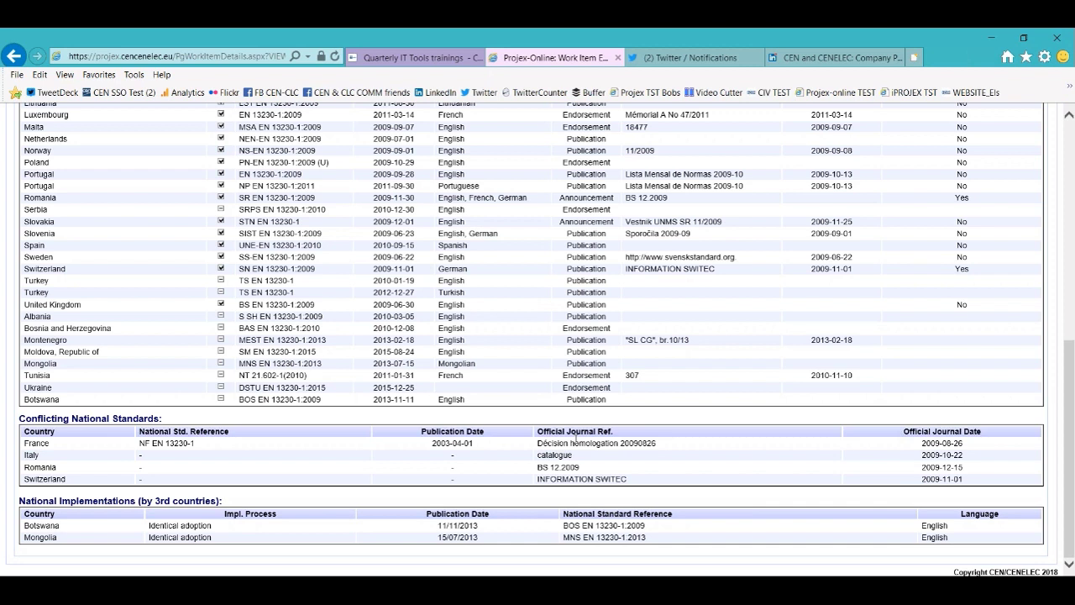
{"action": "scroll", "coordinate": [575, 436], "scroll_direction": "up", "scroll_amount": 2}
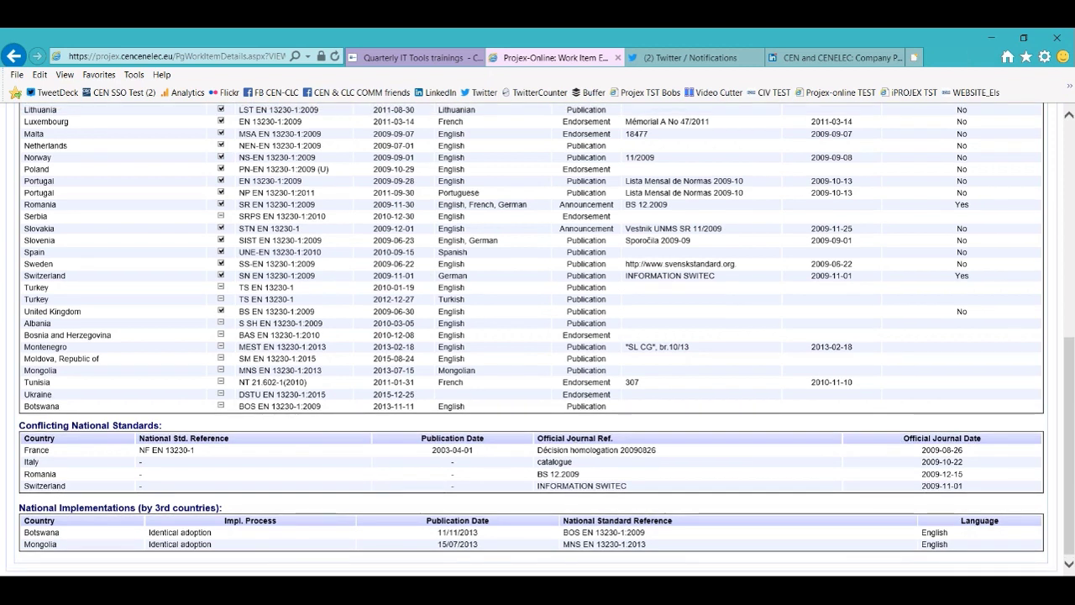
{"action": "scroll", "coordinate": [59, 534], "scroll_direction": "down", "scroll_amount": 1}
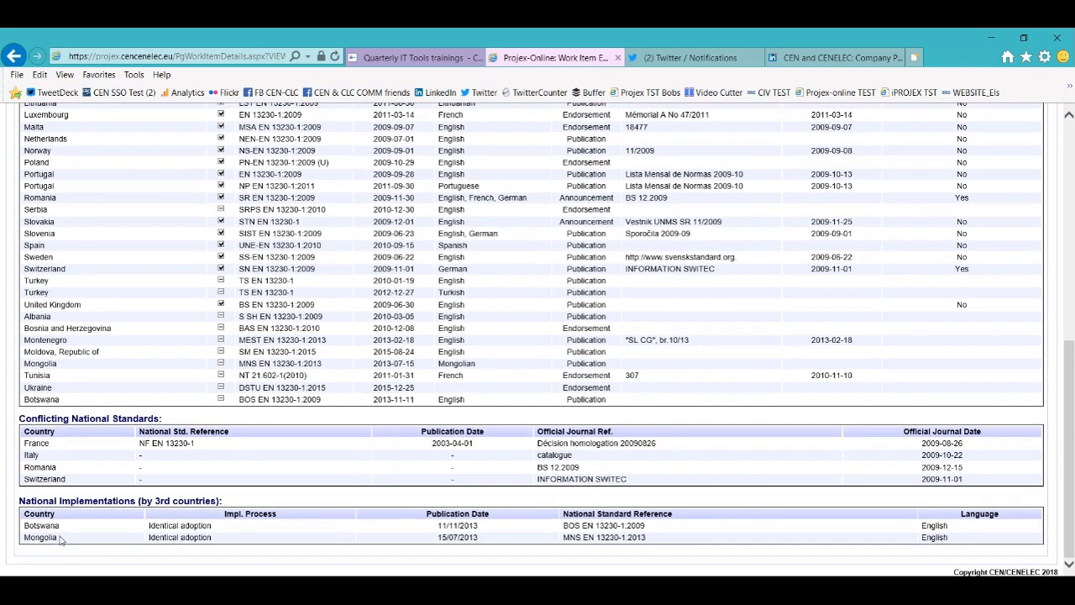
{"action": "scroll", "coordinate": [62, 538], "scroll_direction": "up", "scroll_amount": 1}
{"action": "scroll", "coordinate": [61, 538], "scroll_direction": "up", "scroll_amount": 1}
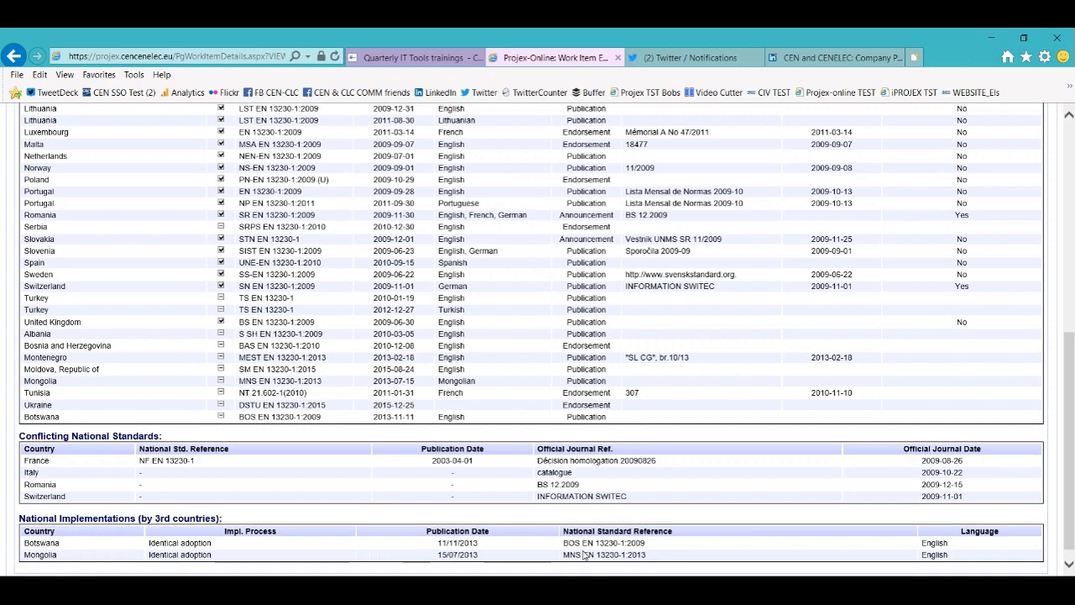
{"action": "scroll", "coordinate": [601, 516], "scroll_direction": "up", "scroll_amount": 3}
{"action": "scroll", "coordinate": [601, 512], "scroll_direction": "up", "scroll_amount": 2}
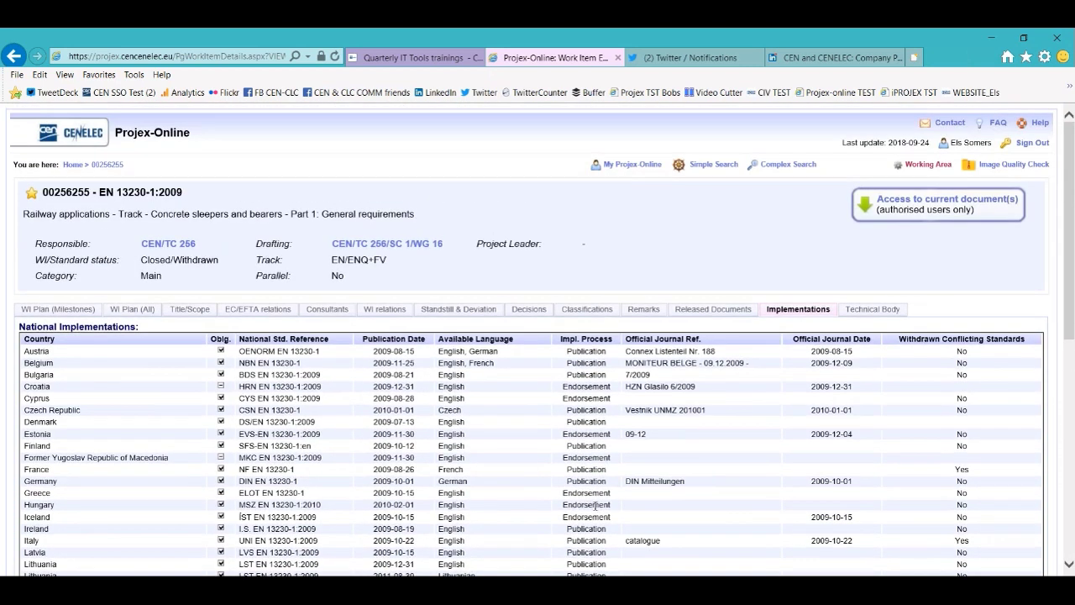
- Open the favourite work item WS076001 from the home page and view its research project
{"action": "left_click", "coordinate": [75, 166]}
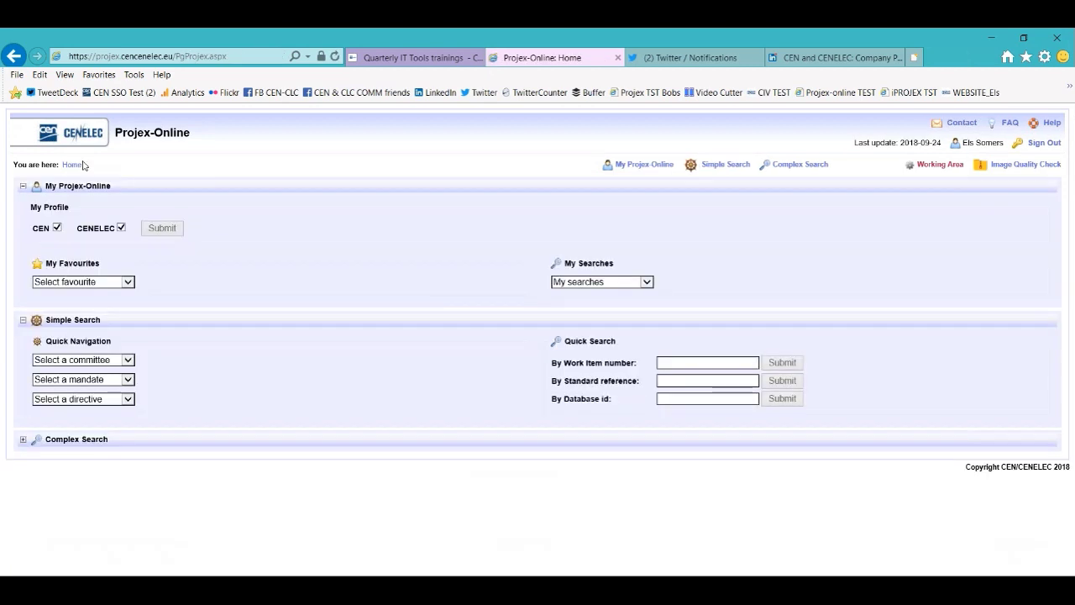
{"action": "left_click", "coordinate": [128, 282]}
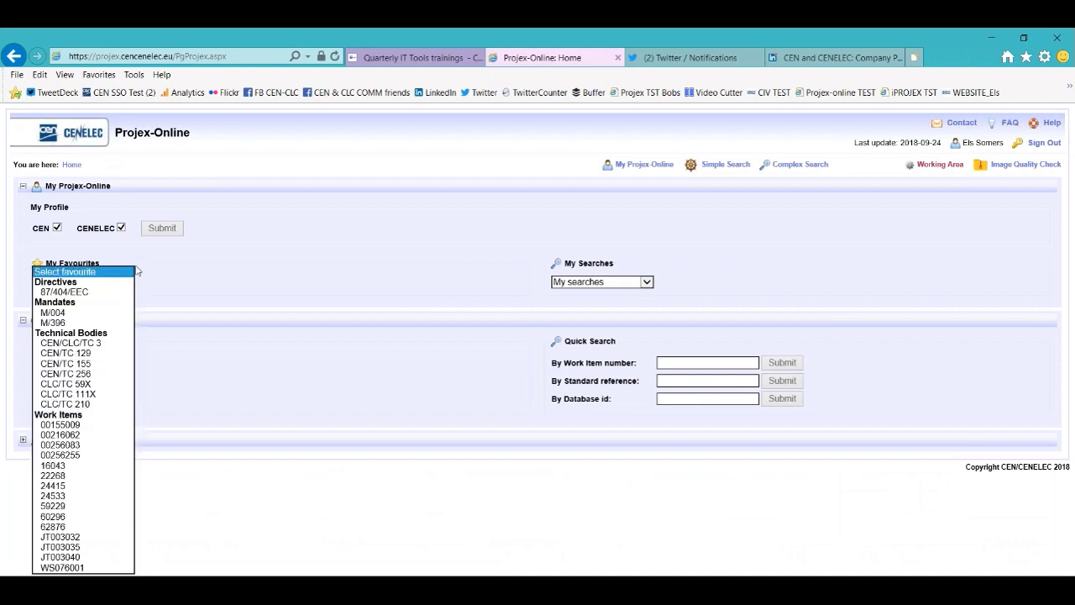
{"action": "left_click", "coordinate": [63, 567]}
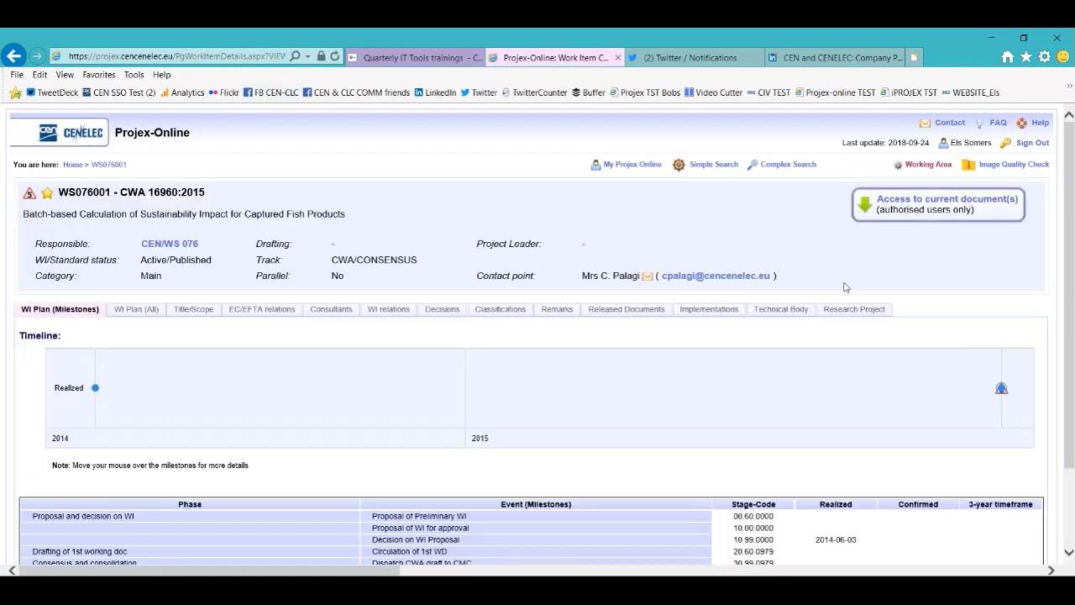
{"action": "left_click", "coordinate": [848, 314]}
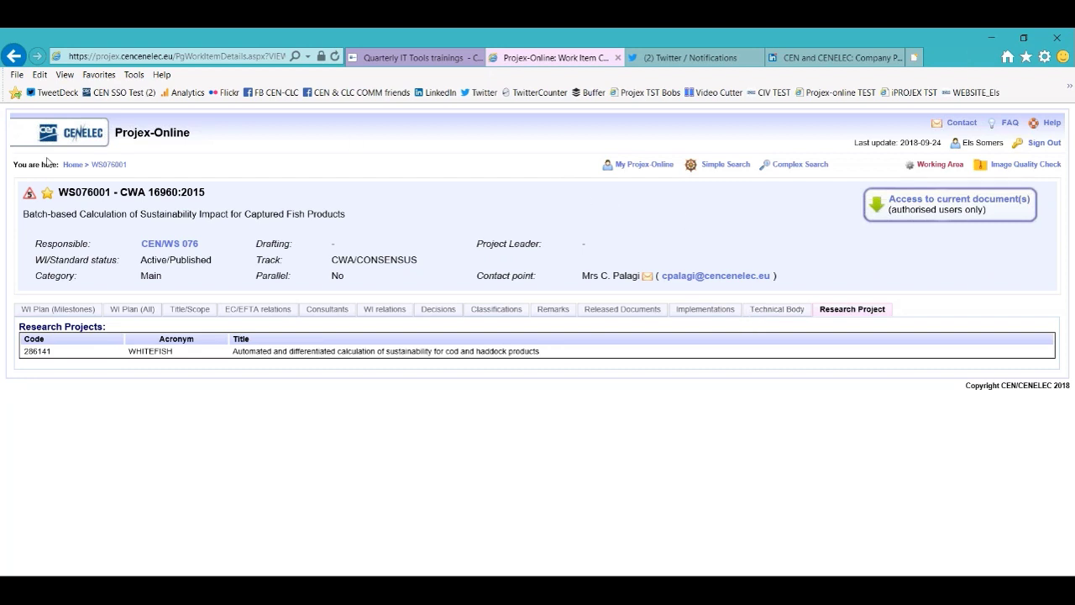
- Return to the home page and open the favourite technical body CEN/TC 155
{"action": "left_click", "coordinate": [74, 165]}
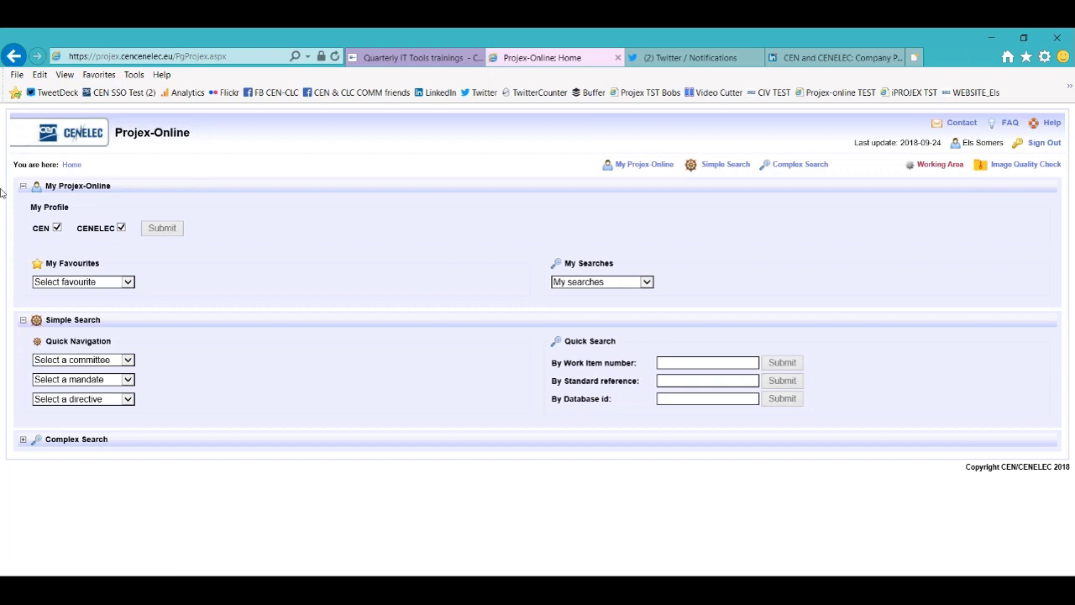
{"action": "left_click", "coordinate": [128, 286]}
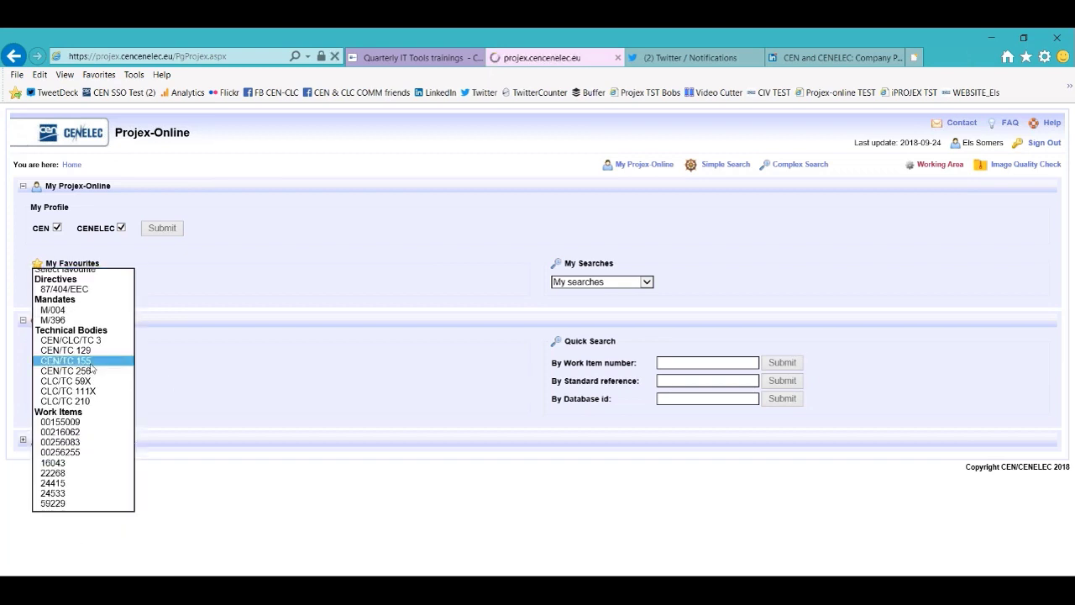
{"action": "left_click", "coordinate": [90, 363]}
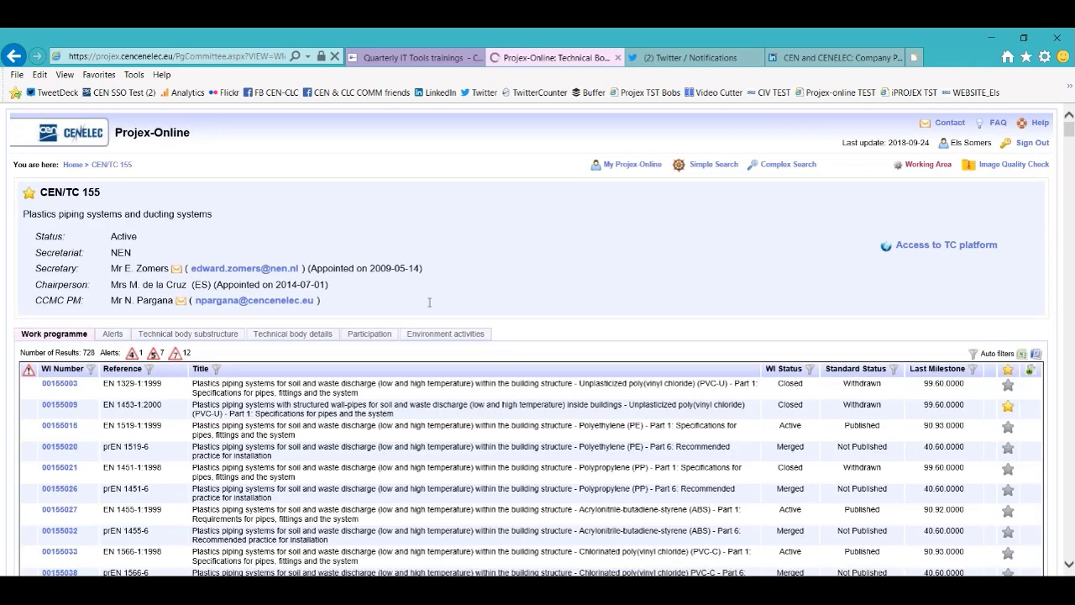
- Open the favourite technical body CLC/TC 210 from the home page and view its meetings
{"action": "left_click", "coordinate": [74, 165]}
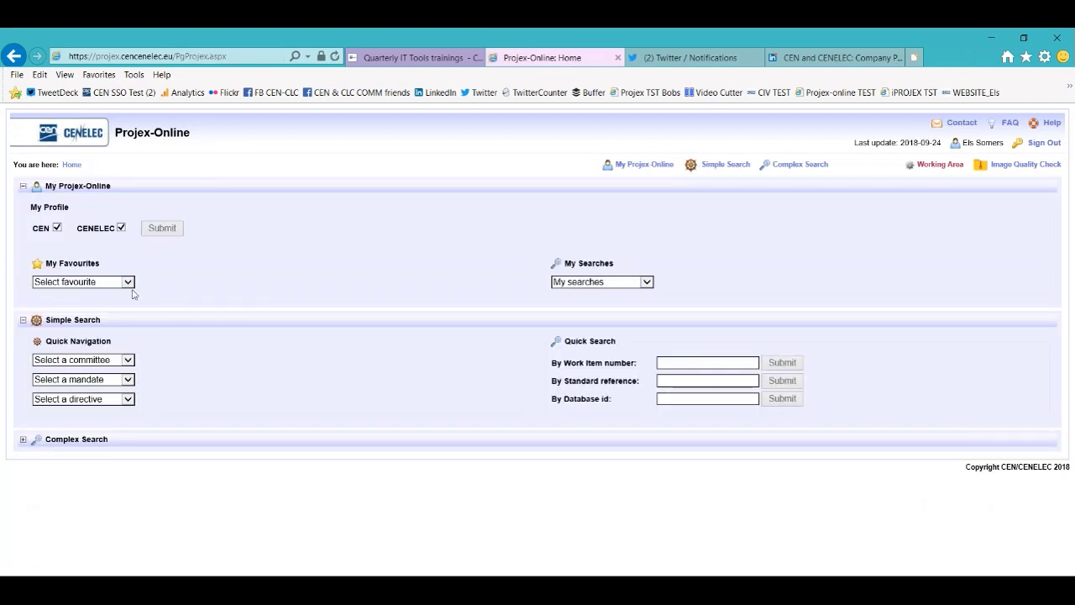
{"action": "left_click", "coordinate": [128, 282]}
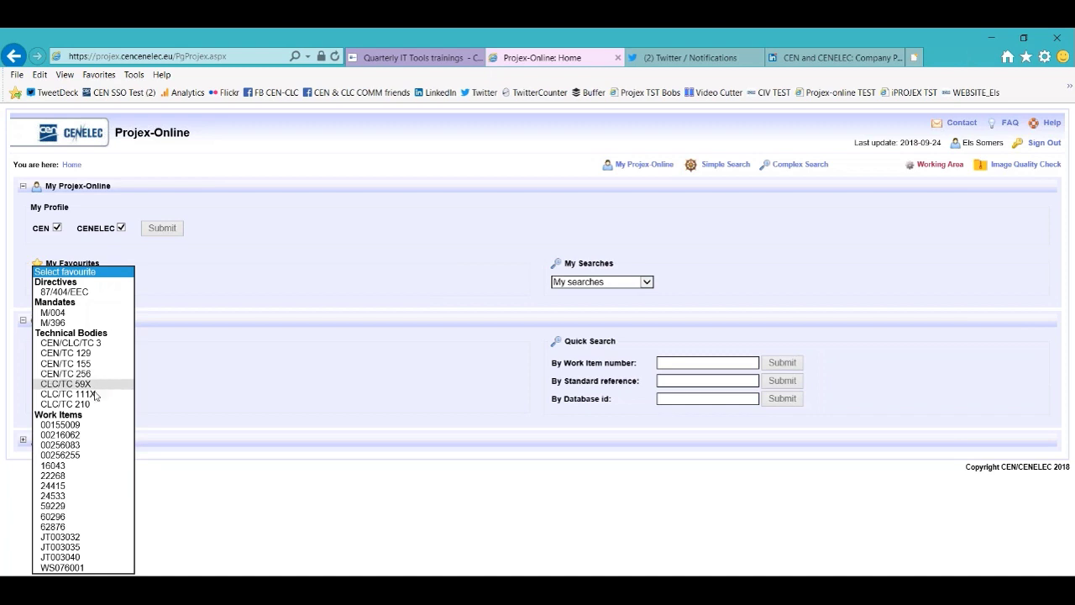
{"action": "left_click", "coordinate": [90, 404]}
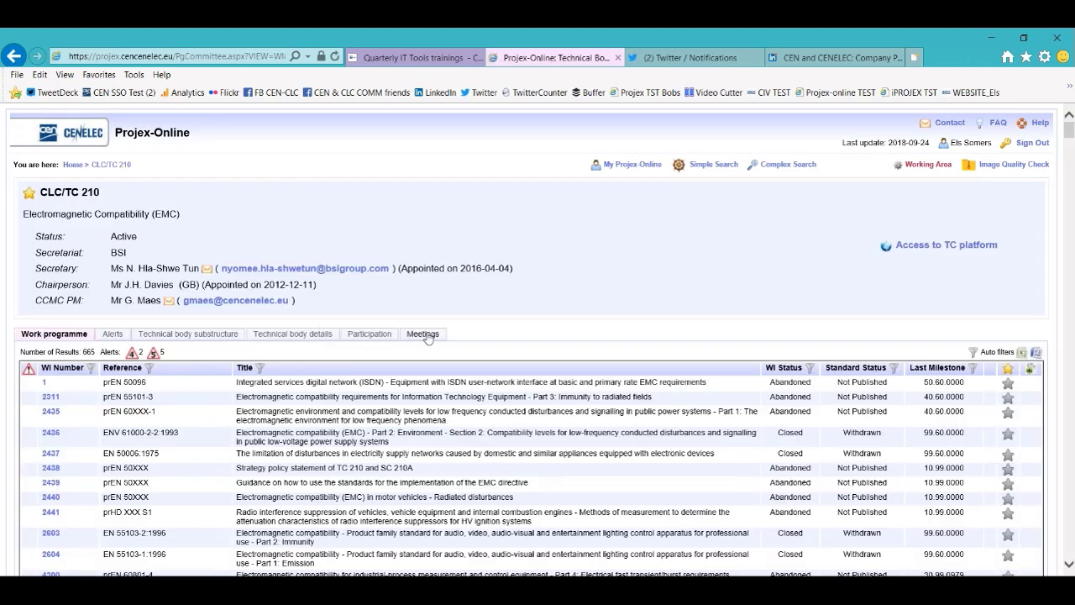
{"action": "left_click", "coordinate": [419, 335]}
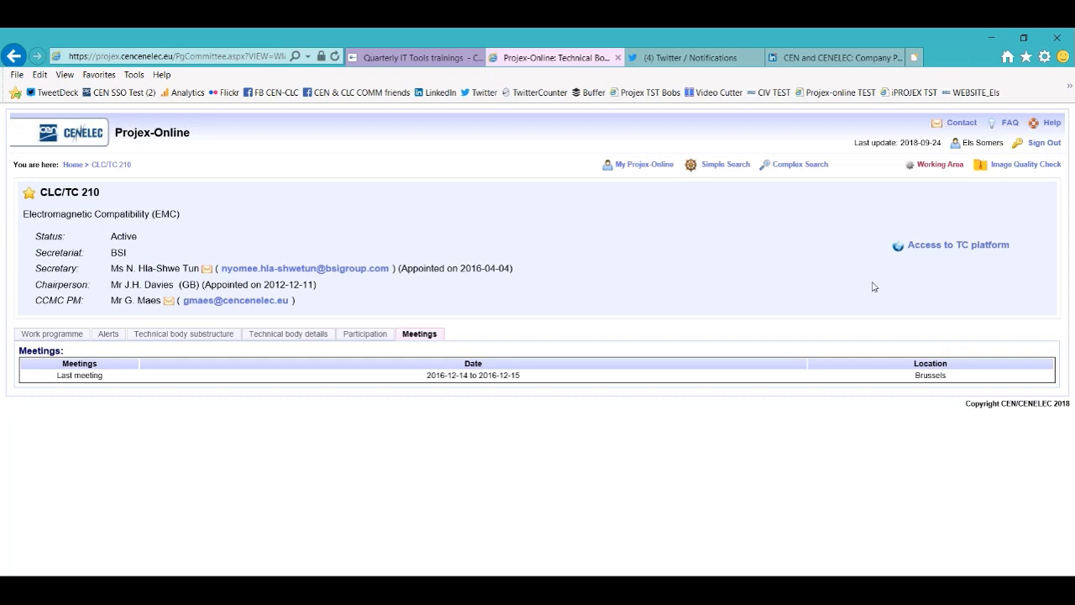
- Open the favourite work item 00155009 from the home page and view its work item relations
{"action": "left_click", "coordinate": [72, 164]}
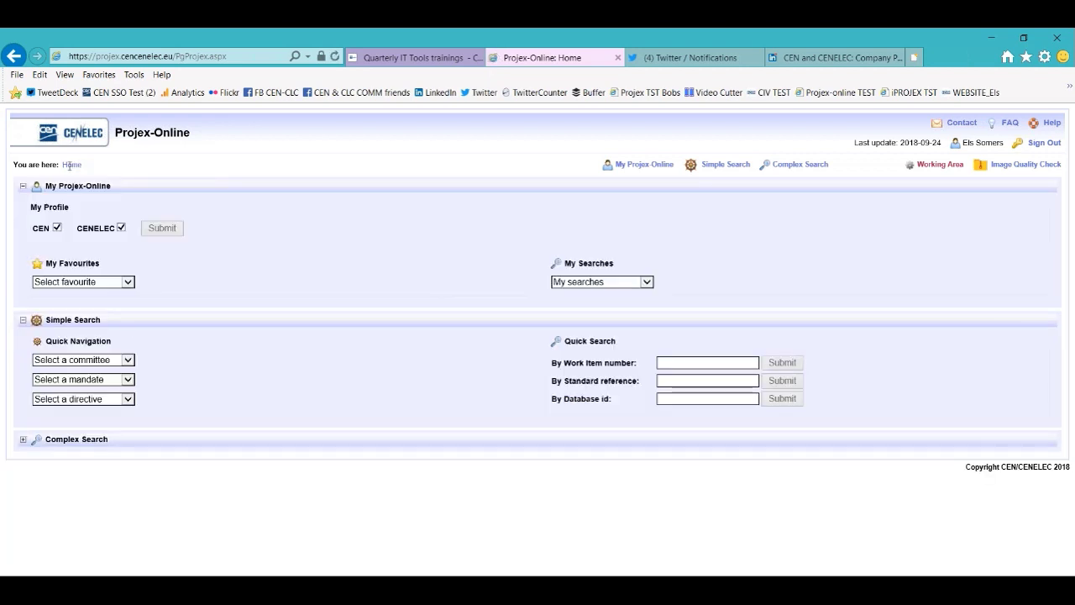
{"action": "left_click", "coordinate": [128, 282]}
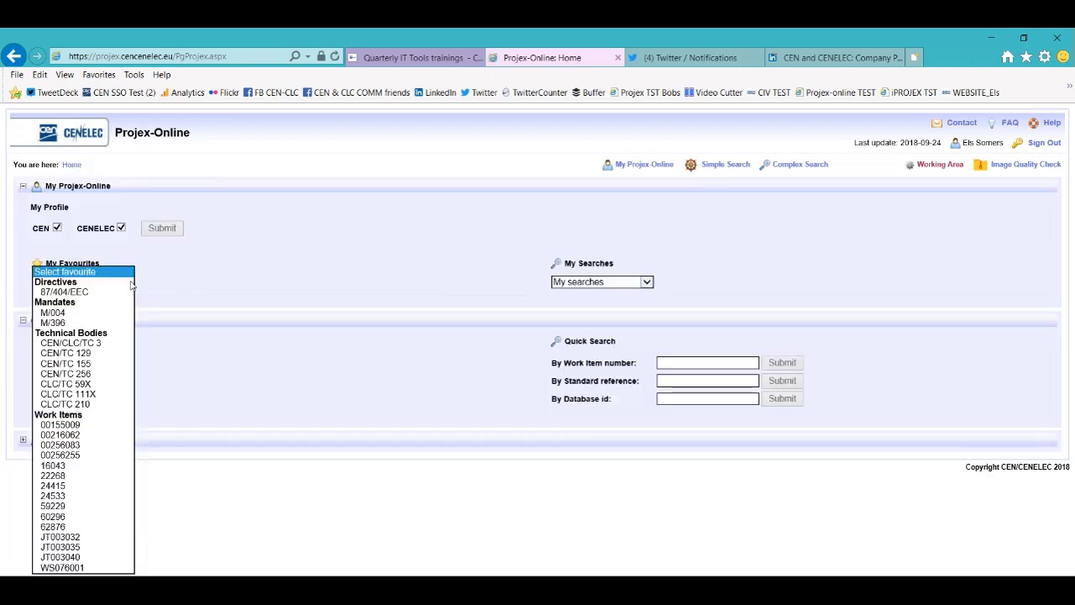
{"action": "left_click", "coordinate": [80, 423]}
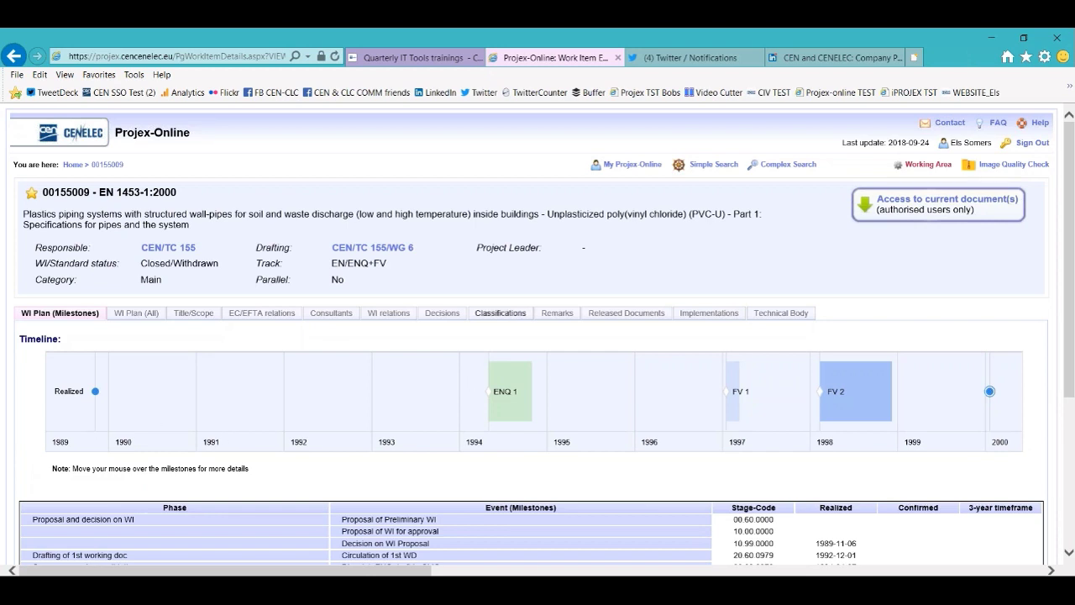
{"action": "left_click", "coordinate": [389, 318]}
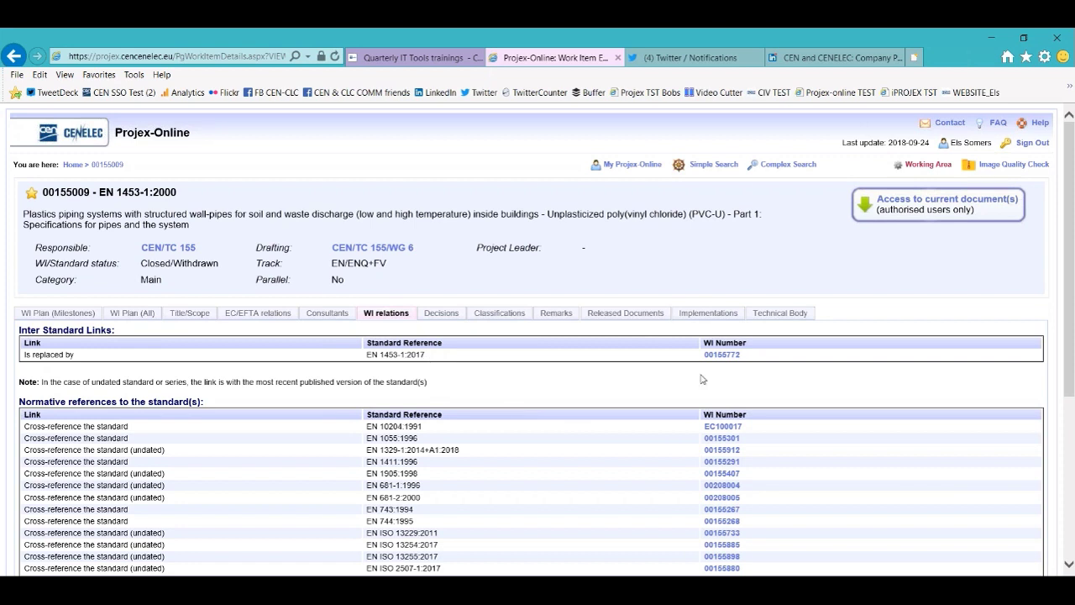
- Examine work item 00155009's replacement link, normative references, citing standards, split/merge history, basis standards and package information
{"action": "left_click_drag", "start_coordinate": [702, 371], "coordinate": [724, 360]}
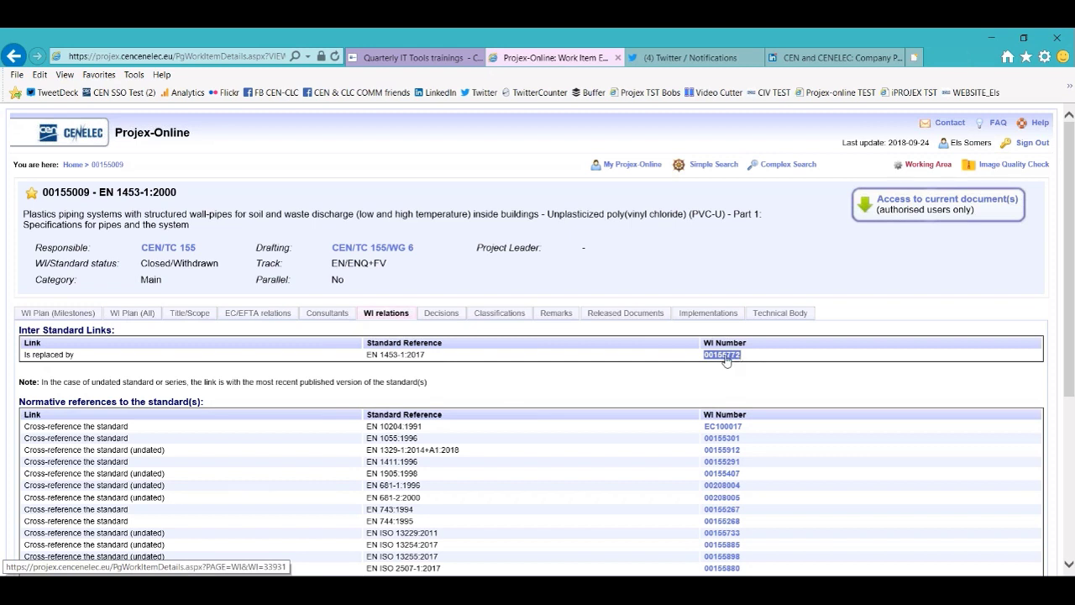
{"action": "left_click", "coordinate": [247, 429]}
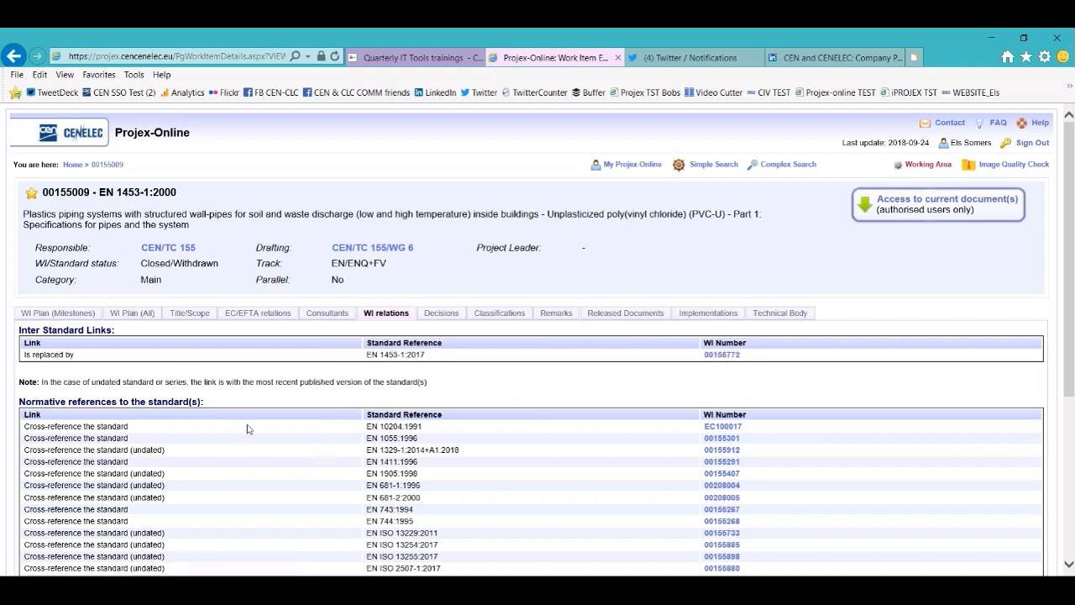
{"action": "scroll", "coordinate": [243, 430], "scroll_direction": "down", "scroll_amount": 2}
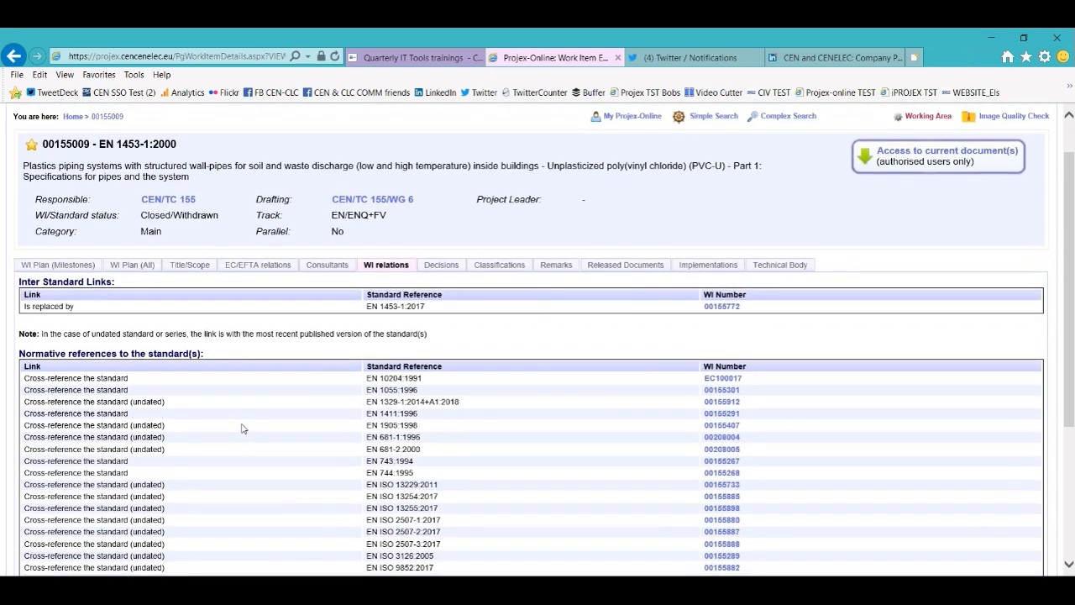
{"action": "scroll", "coordinate": [241, 428], "scroll_direction": "down", "scroll_amount": 3}
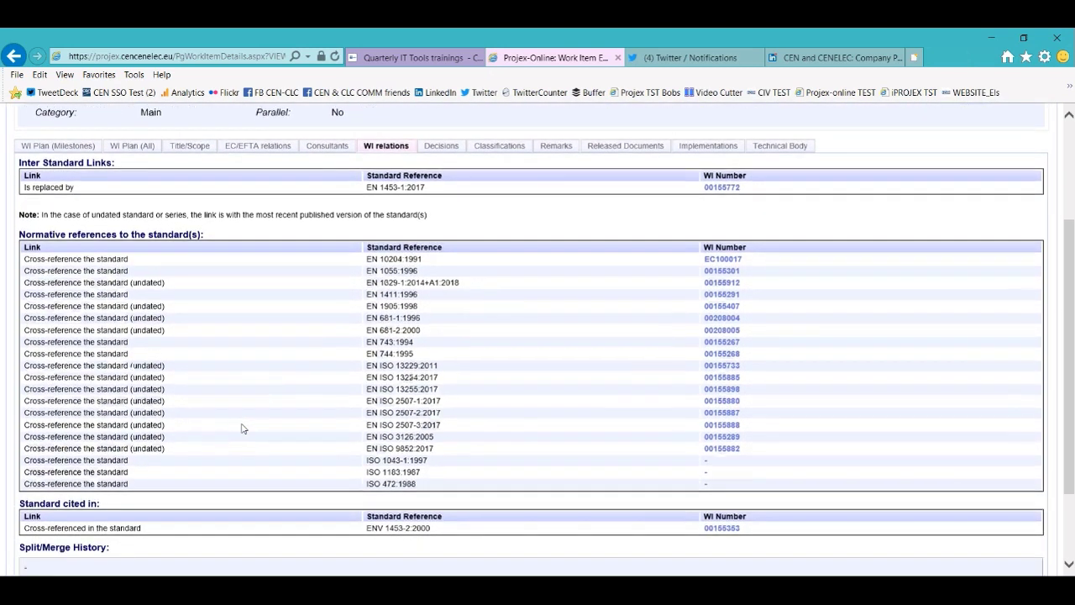
{"action": "scroll", "coordinate": [241, 428], "scroll_direction": "down", "scroll_amount": 1}
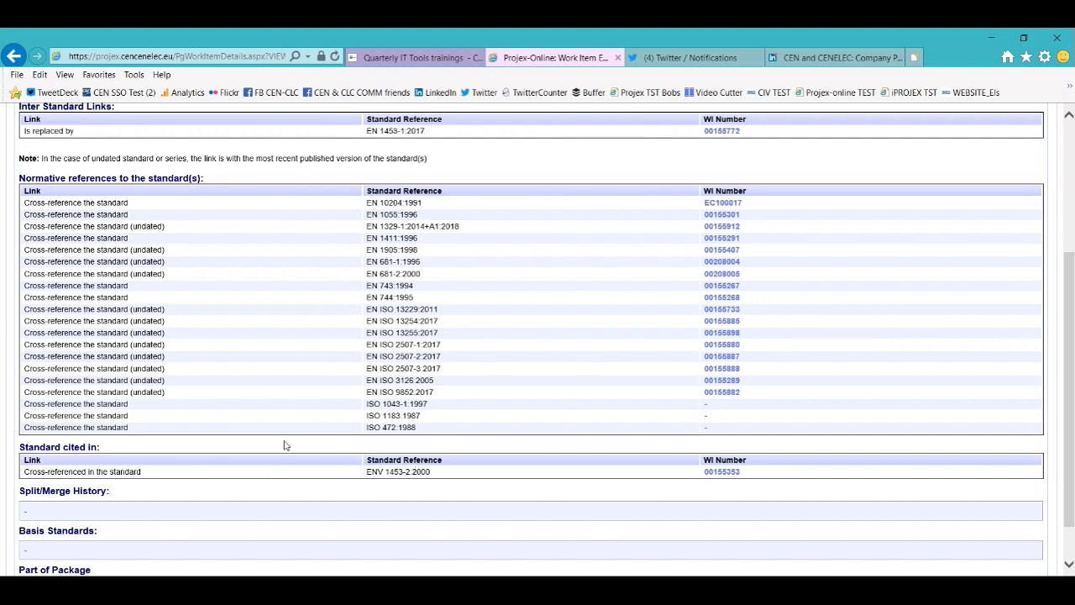
{"action": "scroll", "coordinate": [286, 445], "scroll_direction": "down", "scroll_amount": 1}
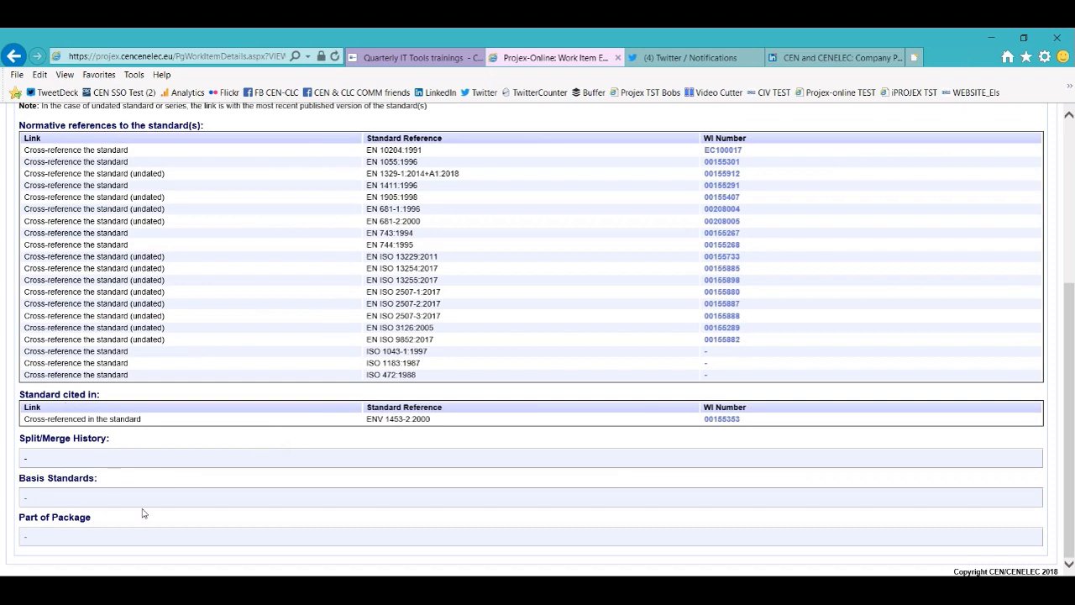
{"action": "scroll", "coordinate": [143, 514], "scroll_direction": "up", "scroll_amount": 3}
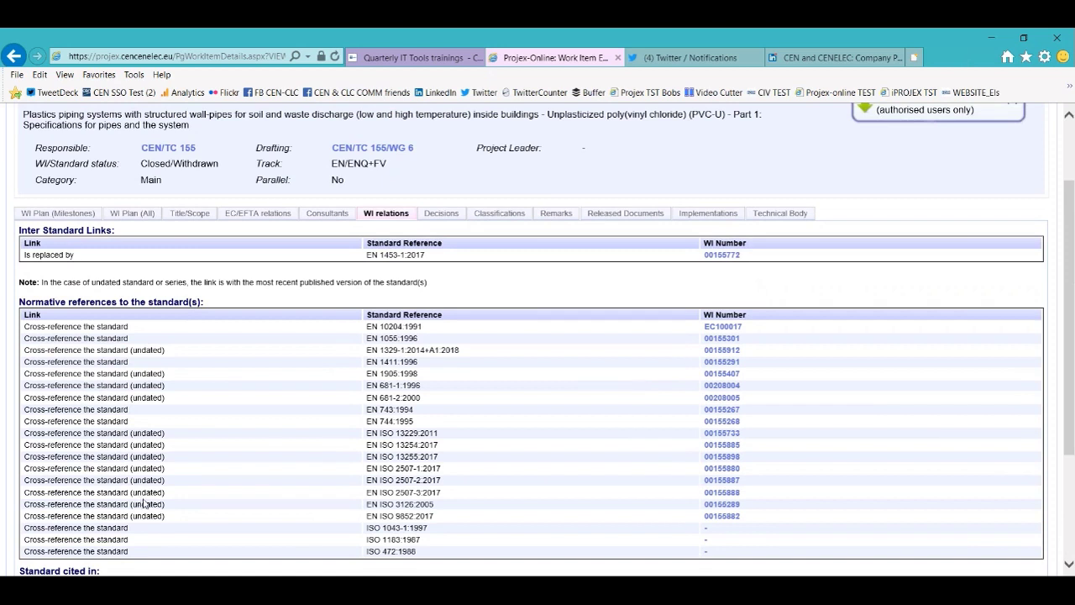
{"action": "scroll", "coordinate": [84, 252], "scroll_direction": "up", "scroll_amount": 2}
- Open the favourite work item 16043 from the home page and view its technical bodies, highlighting the responsible body
{"action": "left_click", "coordinate": [76, 165]}
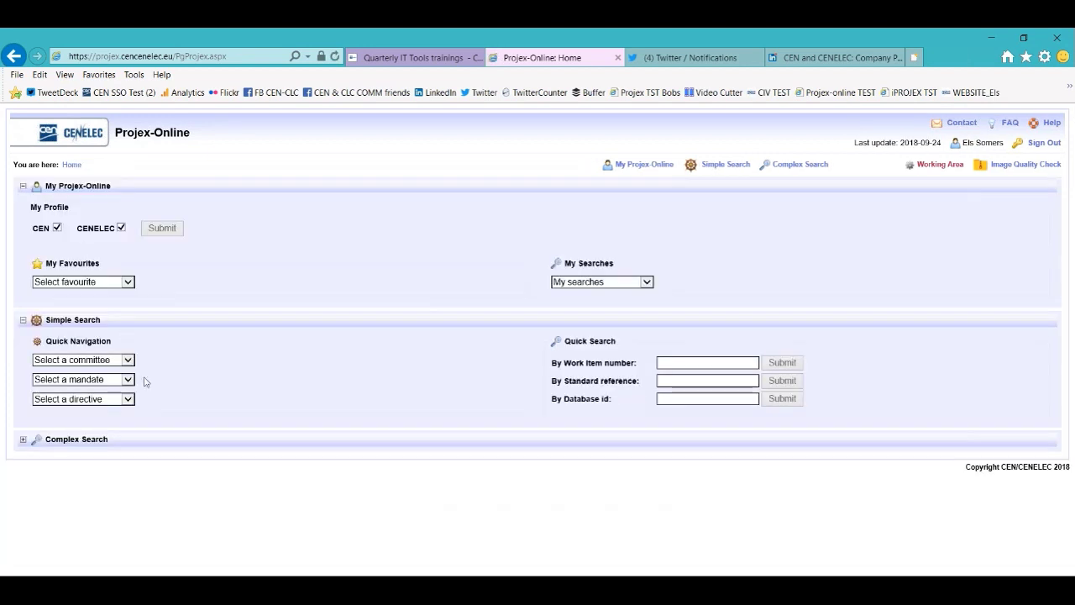
{"action": "left_click", "coordinate": [128, 283]}
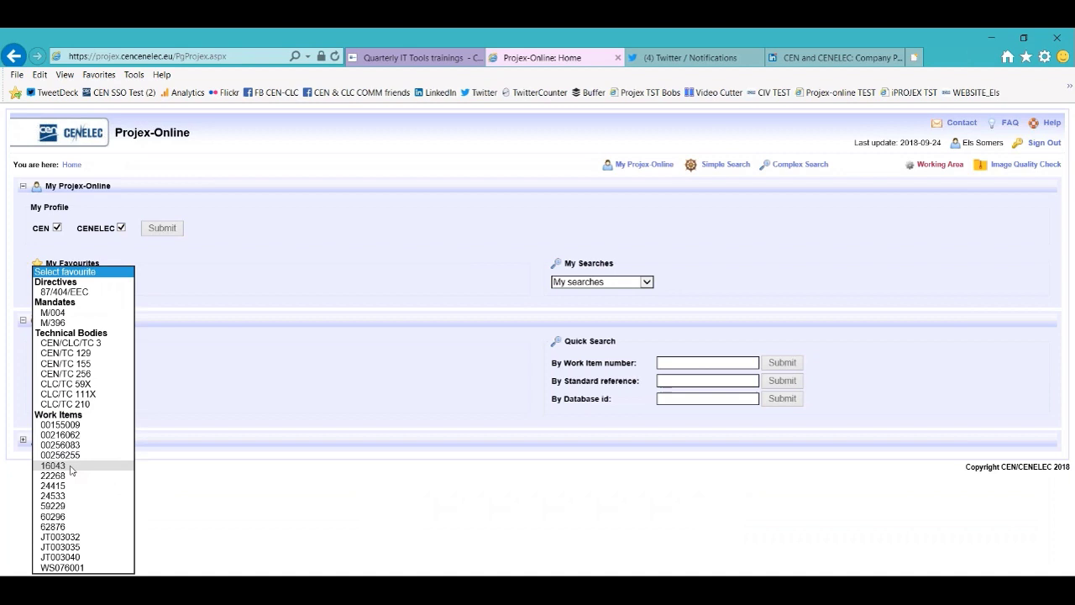
{"action": "left_click", "coordinate": [72, 465]}
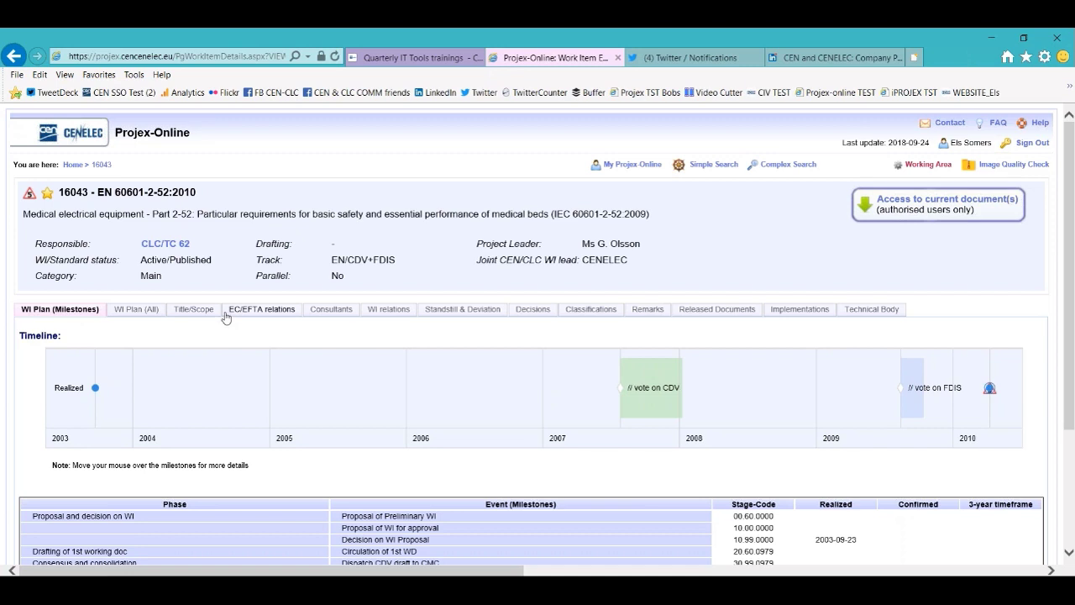
{"action": "left_click", "coordinate": [870, 317]}
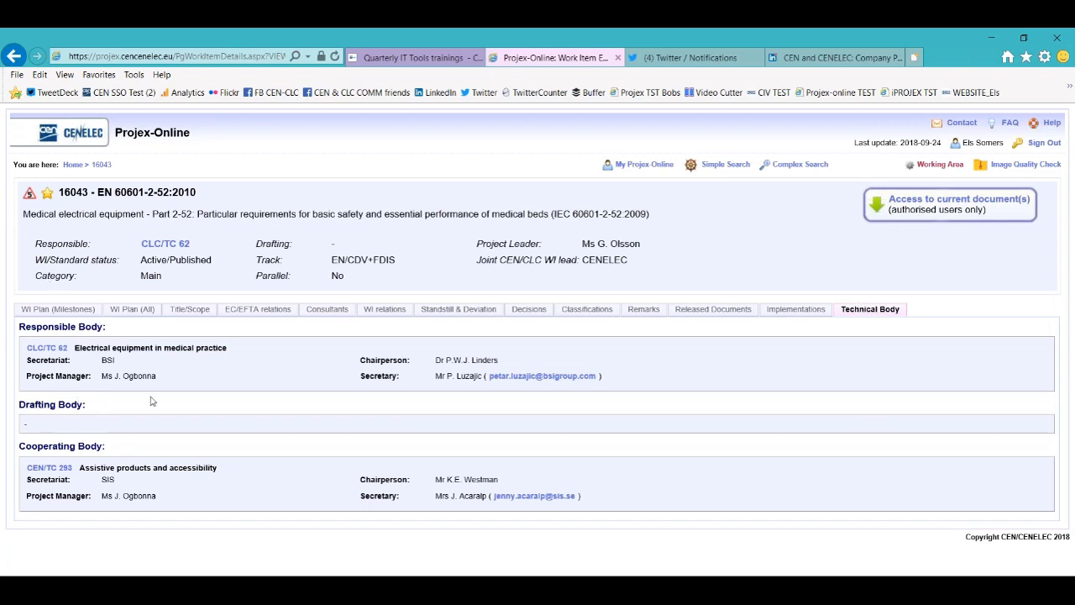
{"action": "left_click_drag", "start_coordinate": [141, 243], "coordinate": [167, 245]}
{"action": "left_click", "coordinate": [202, 250]}
- Open the favourite work item 24533 from the home page and view its parallel project information
{"action": "left_click", "coordinate": [76, 165]}
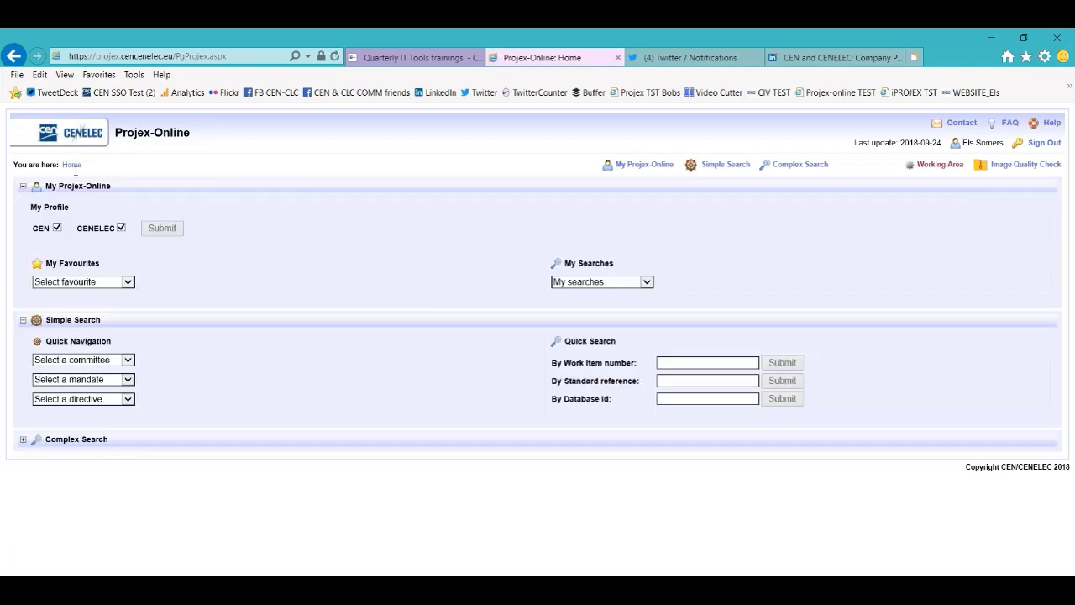
{"action": "left_click", "coordinate": [128, 283]}
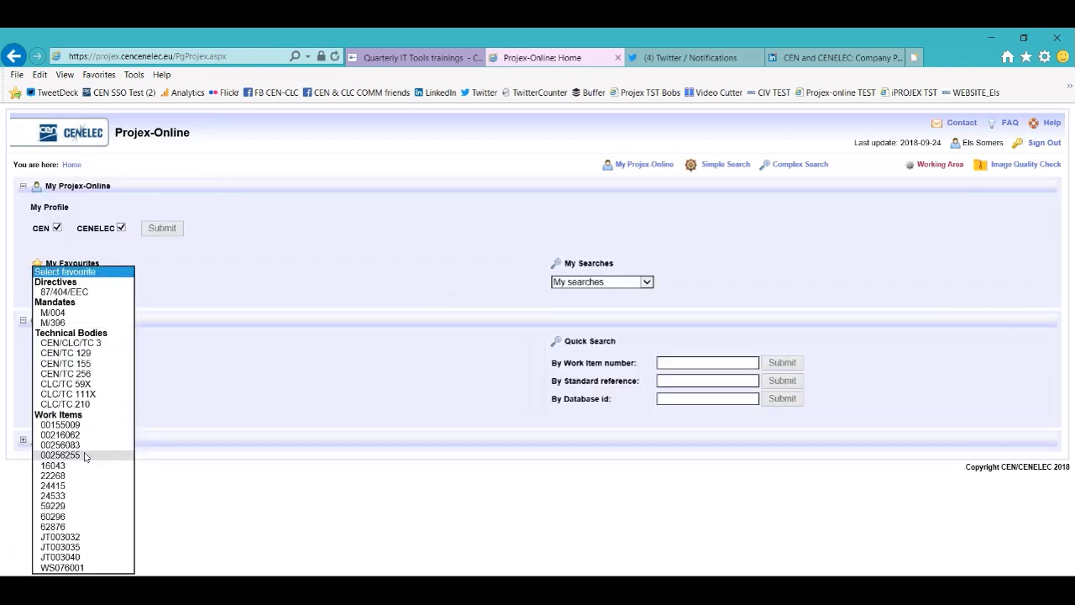
{"action": "left_click", "coordinate": [69, 496]}
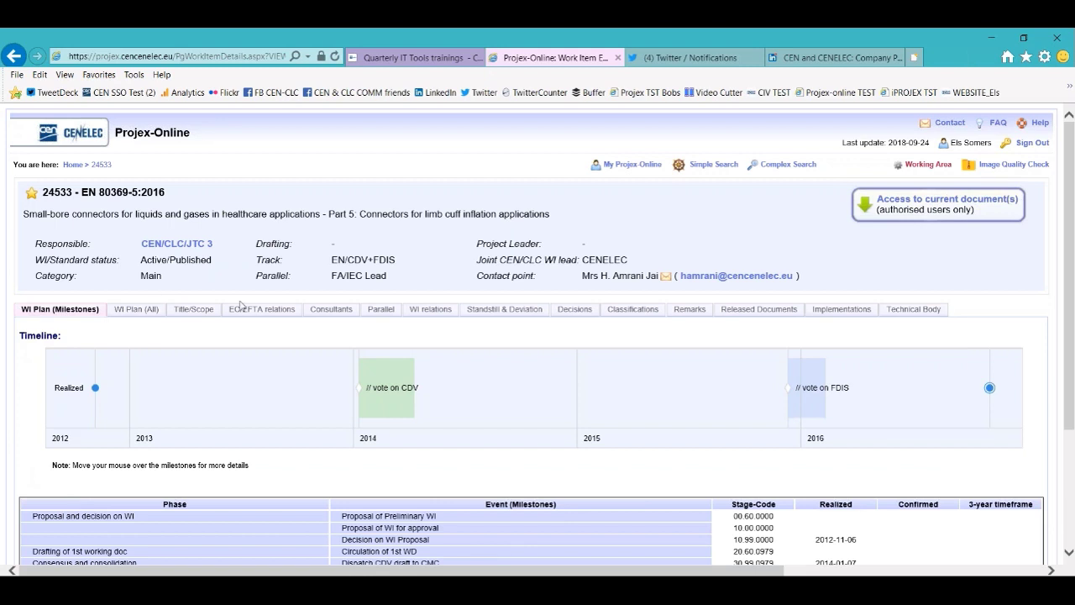
{"action": "left_click", "coordinate": [377, 310]}
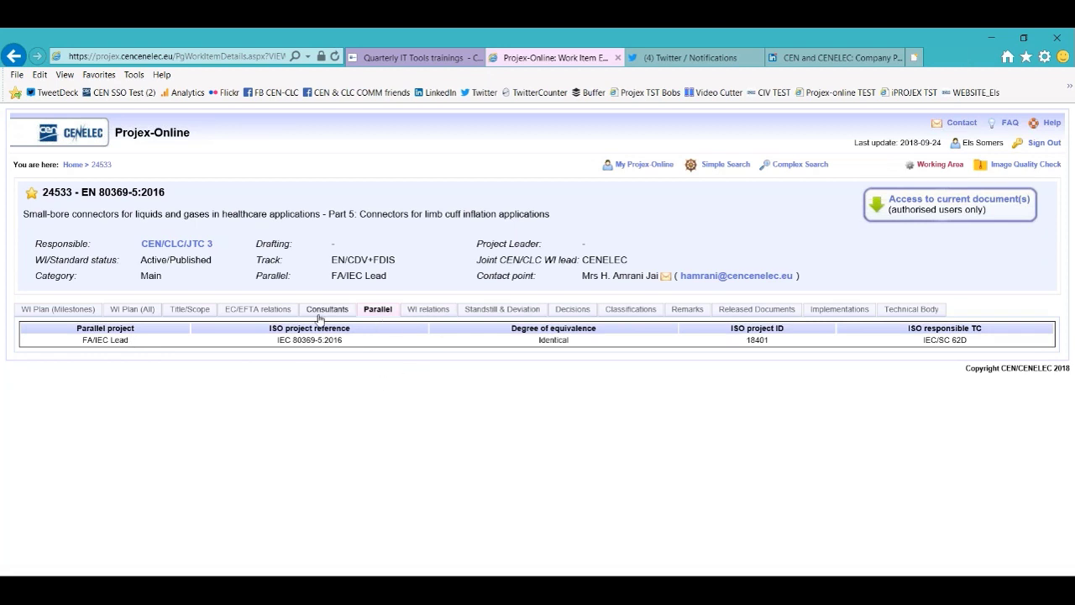
- Highlight the ISO project reference and the degree of equivalence in work item 24533's parallel project table
{"action": "left_click_drag", "start_coordinate": [345, 343], "coordinate": [269, 329]}
{"action": "left_click", "coordinate": [280, 341]}
{"action": "left_click_drag", "start_coordinate": [280, 341], "coordinate": [364, 346]}
{"action": "left_click_drag", "start_coordinate": [574, 342], "coordinate": [536, 344]}
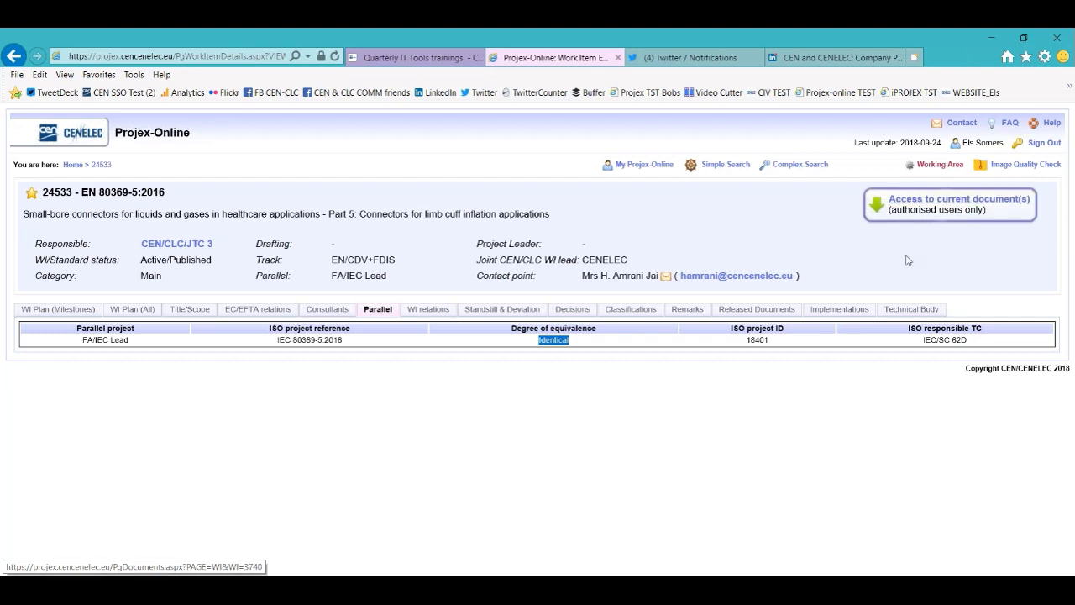
- Open work item 24533's current documents page, point out the downloadable files such as 24533_e_20161109.zip, and close the page
{"action": "left_click", "coordinate": [915, 204]}
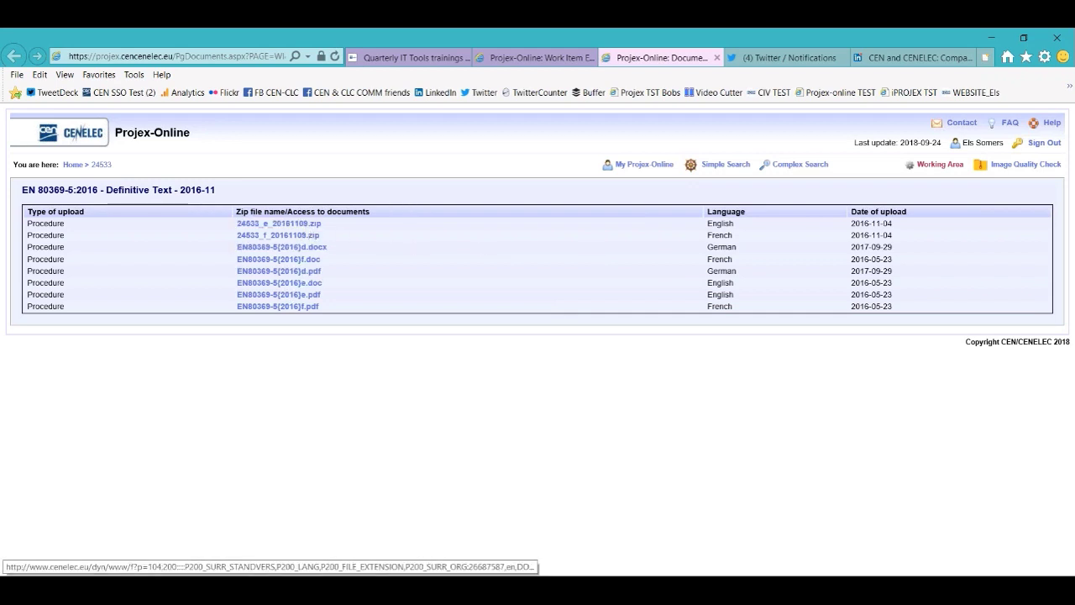
{"action": "left_click", "coordinate": [300, 226]}
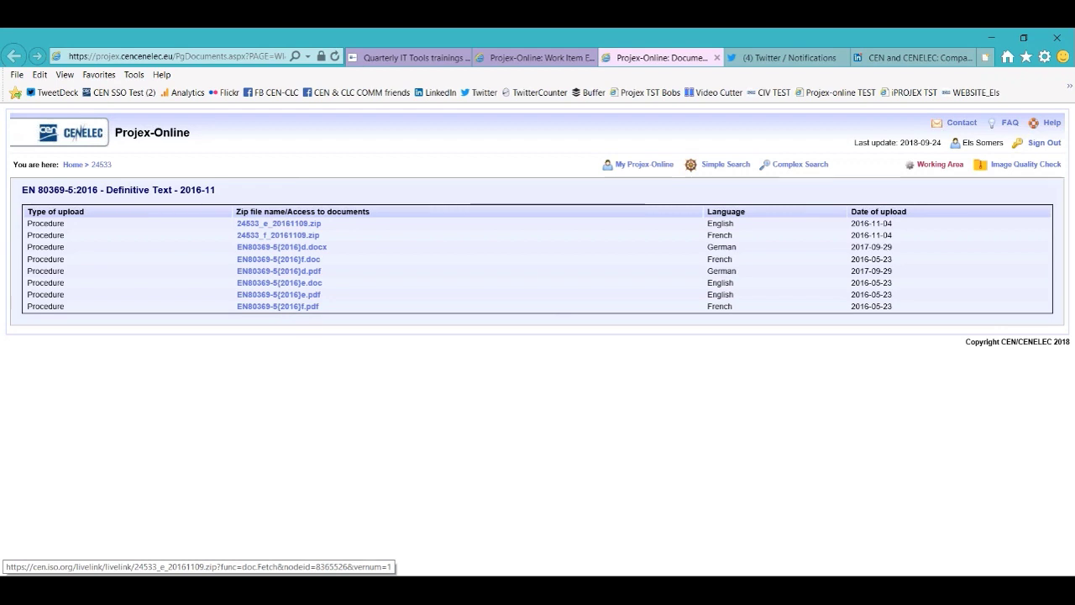
{"action": "left_click", "coordinate": [306, 248]}
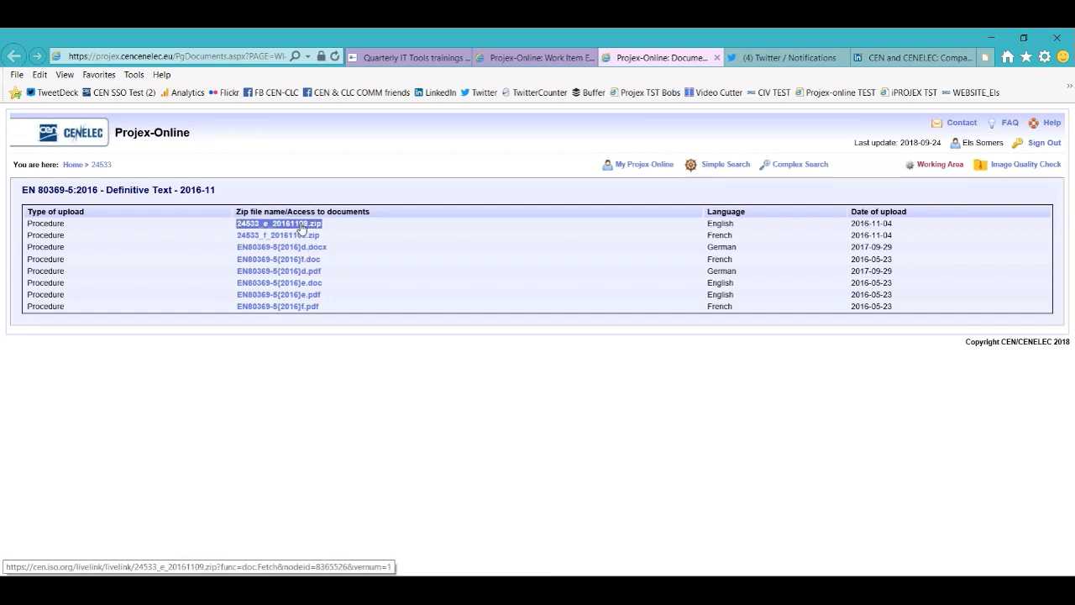
{"action": "left_click", "coordinate": [716, 57]}
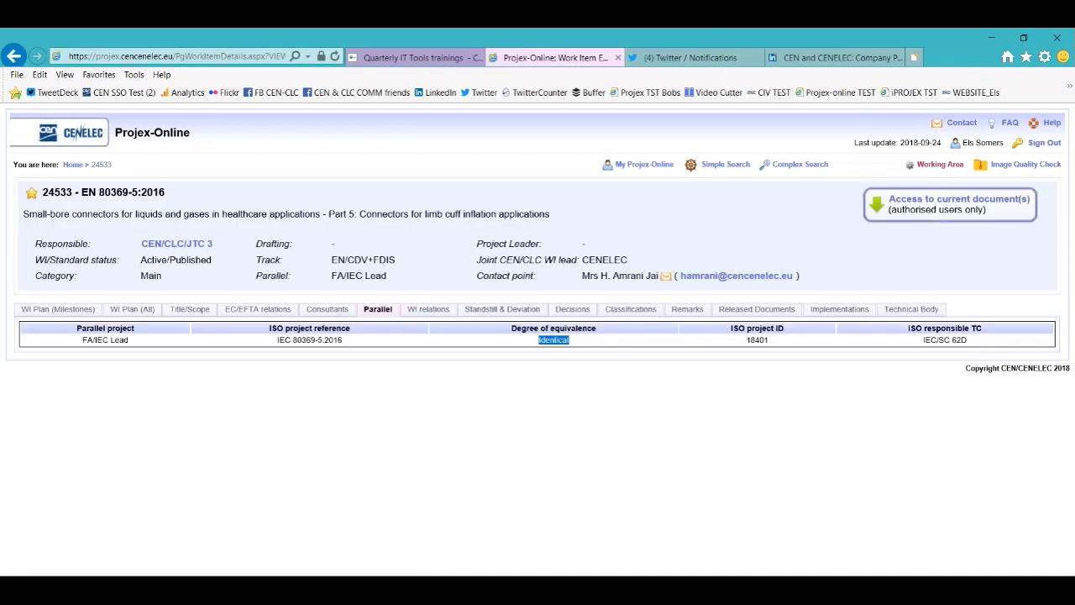
- Switch to the PowerPoint slide show 2_Projex-Online.ppt and advance from the Homepage slide to the Technical Body information slide
{"action": "left_click", "coordinate": [462, 588]}
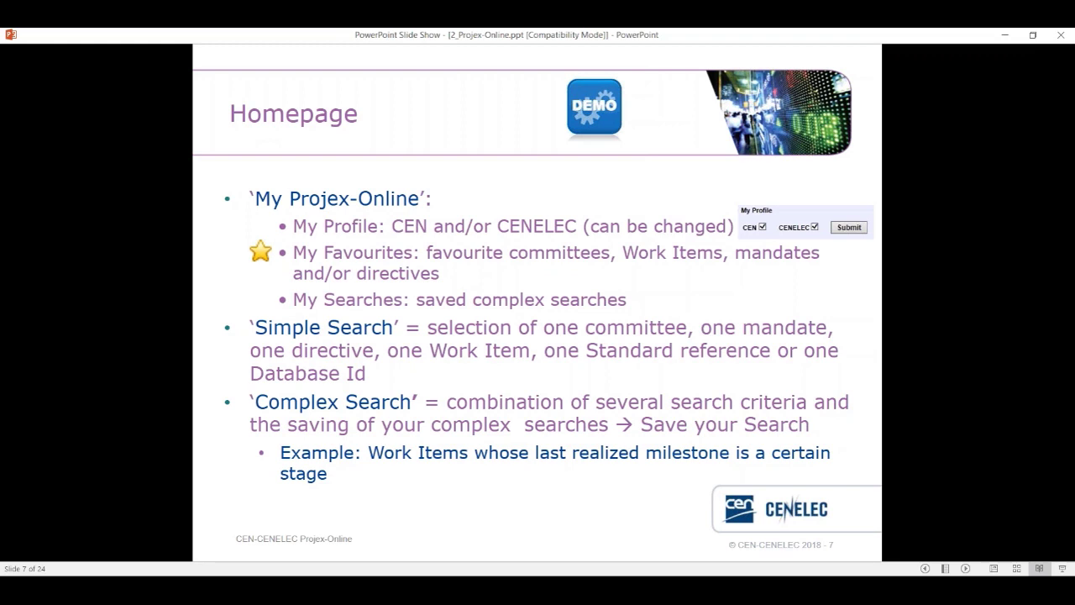
{"action": "key", "text": "Right"}
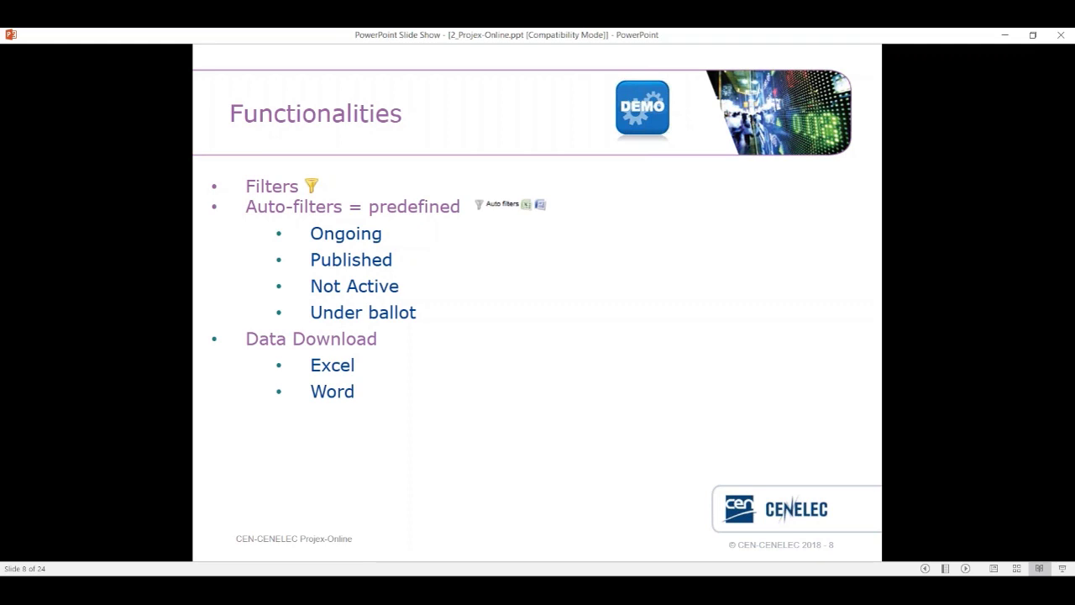
{"action": "key", "text": "Right"}
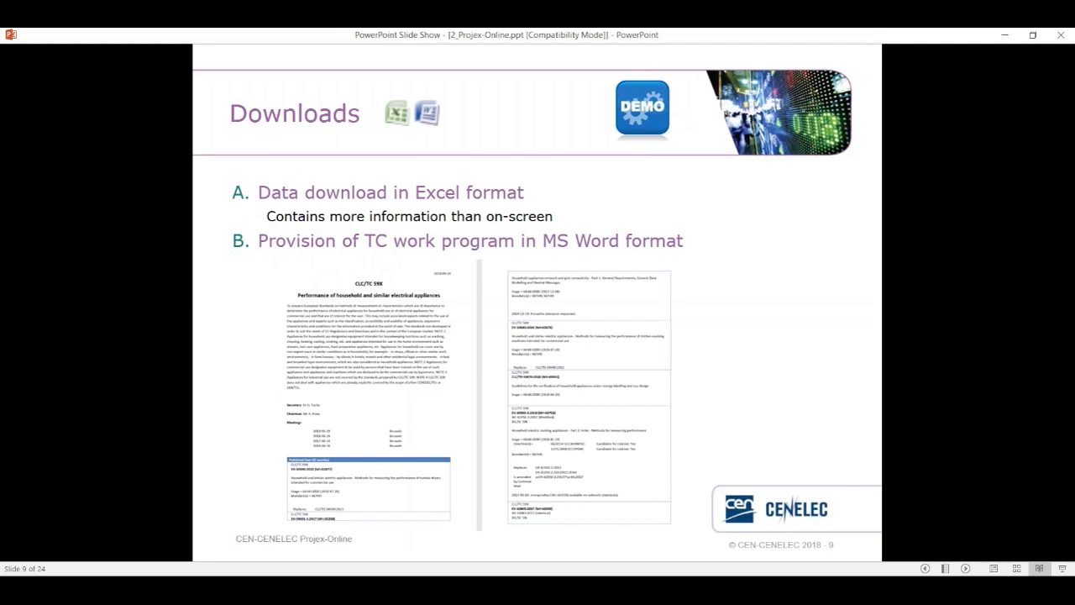
{"action": "key", "text": "Right"}
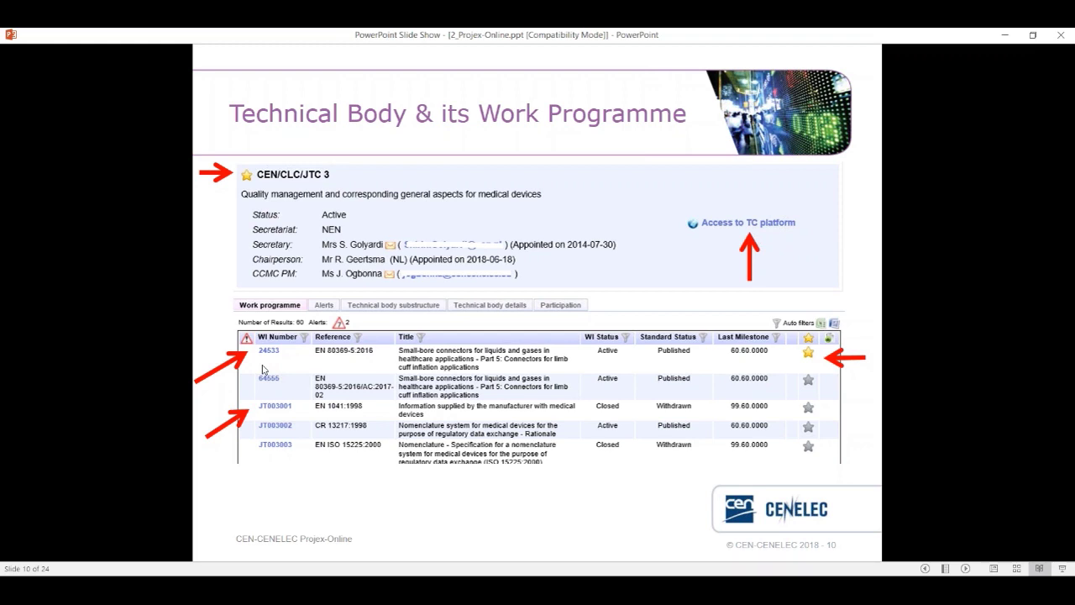
{"action": "key", "text": "Right"}
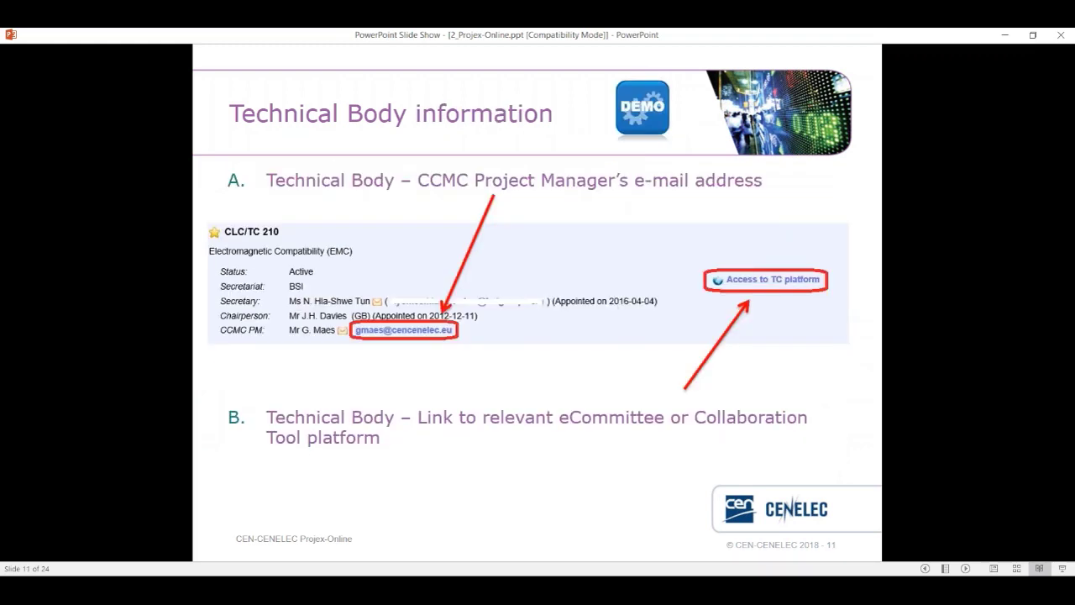